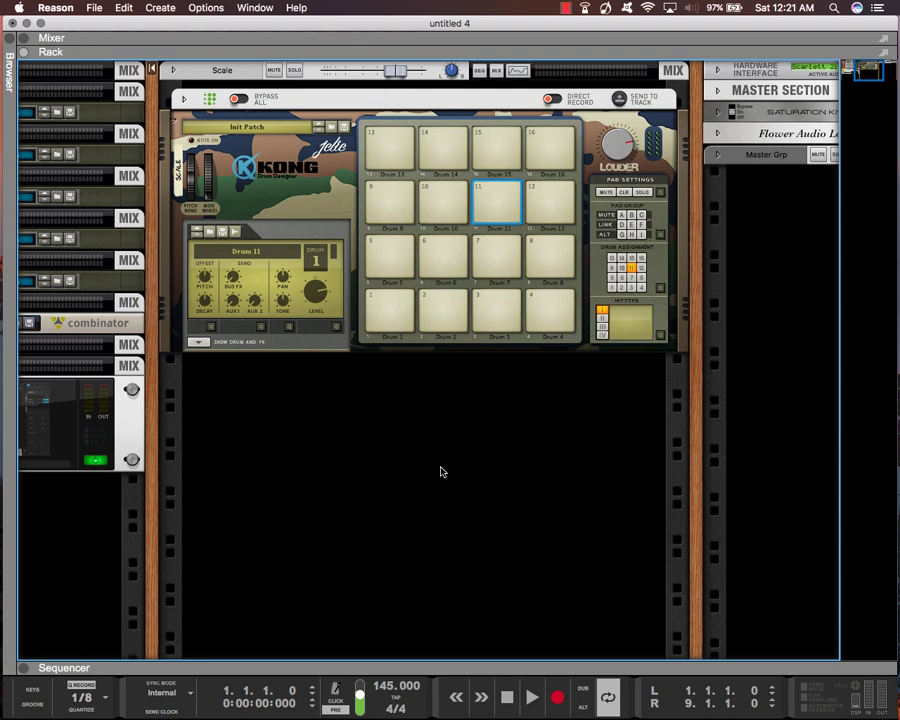
- Create a DNA Labs Aquios X4 Workstation ROM instrument in the empty rack space below the Kong device
right_click(283, 472)
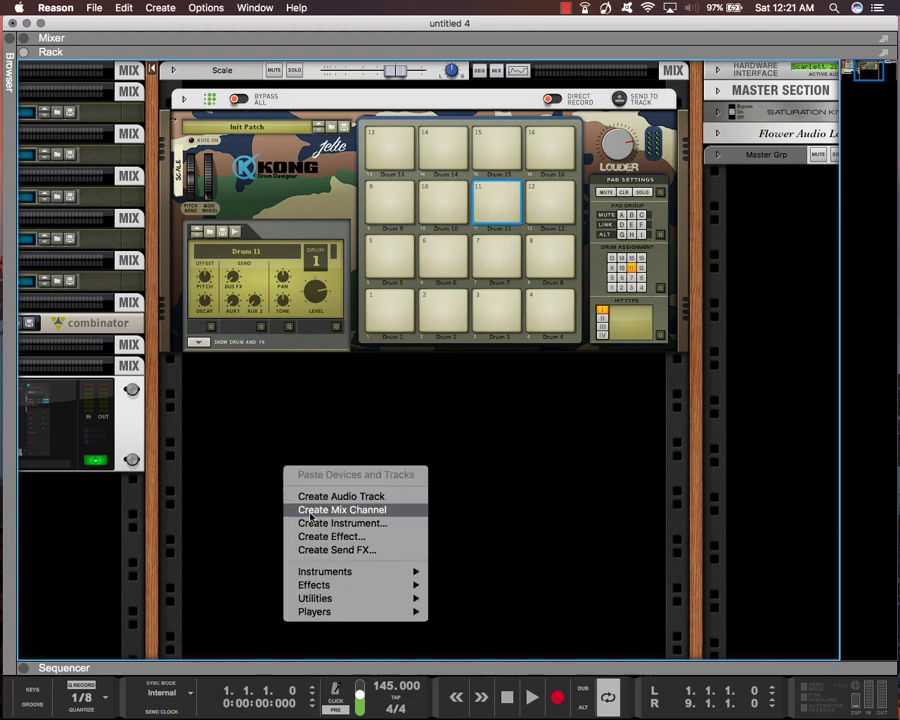
mouse_move(351, 572)
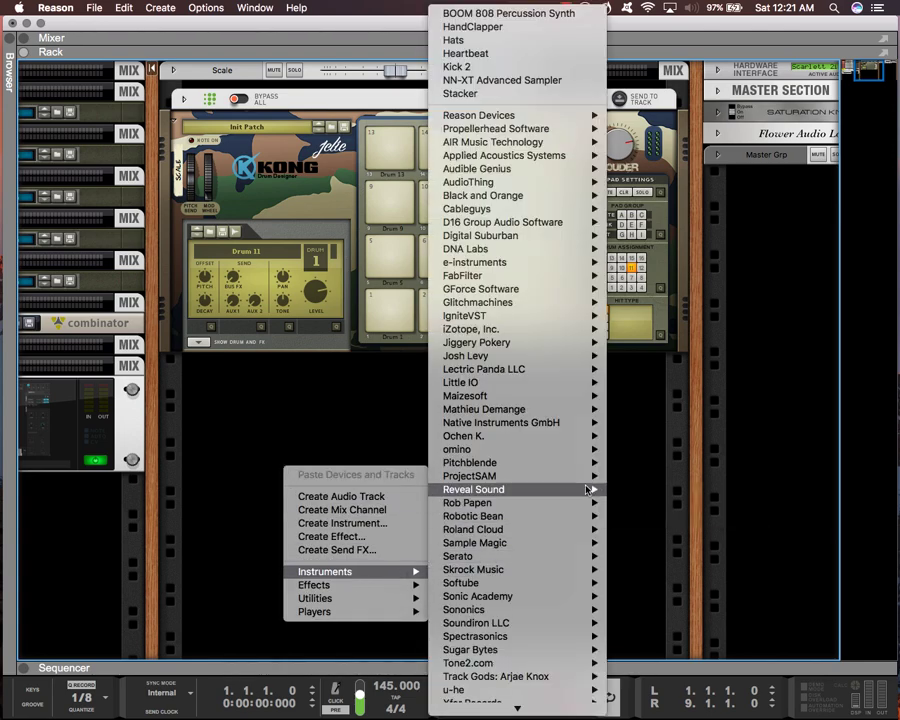
mouse_move(587, 489)
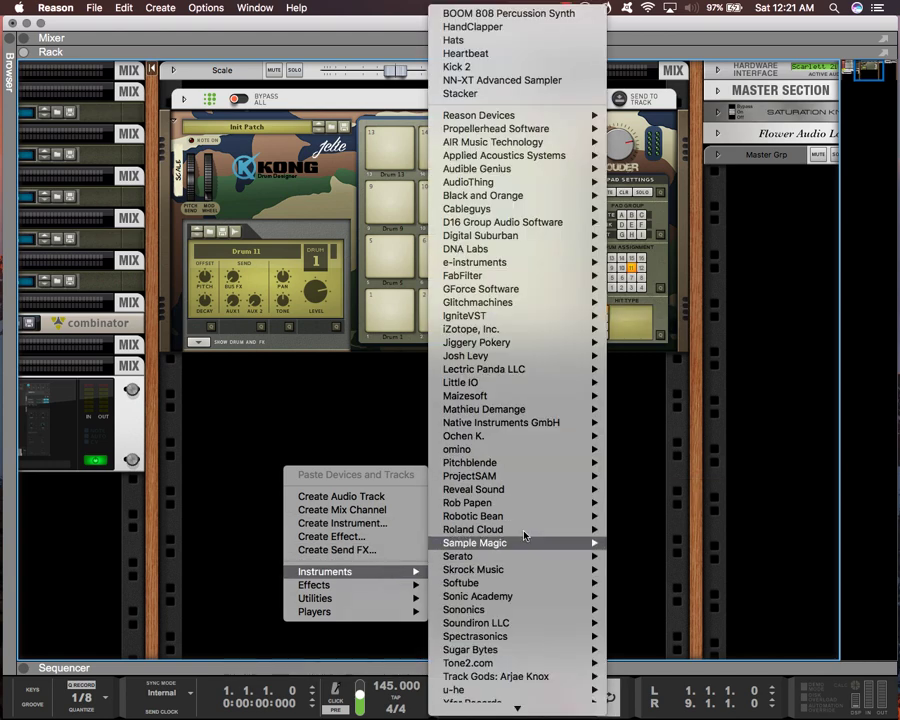
mouse_move(523, 185)
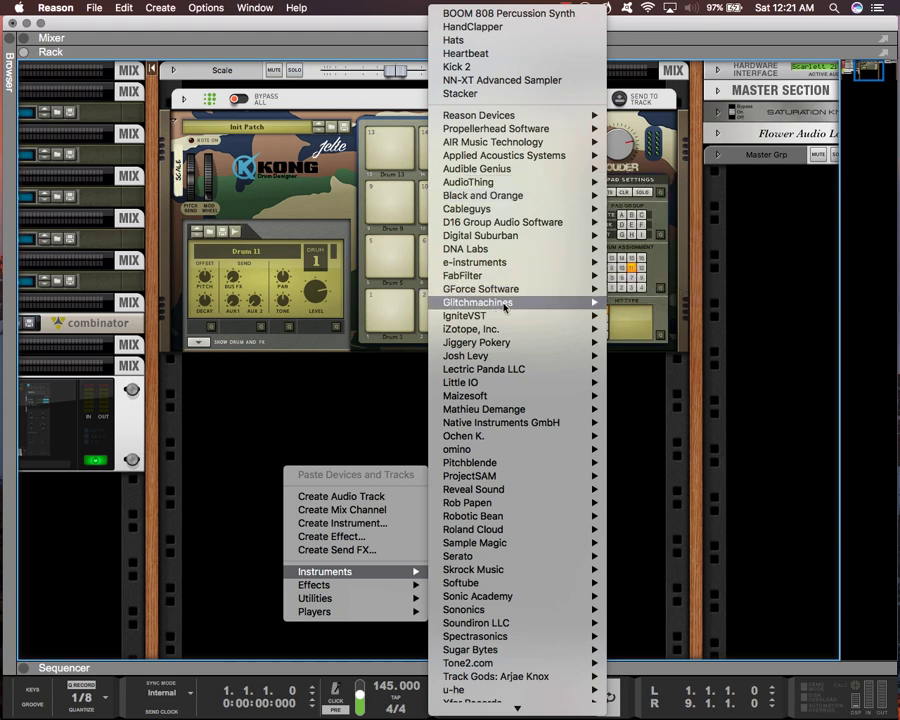
mouse_move(560, 249)
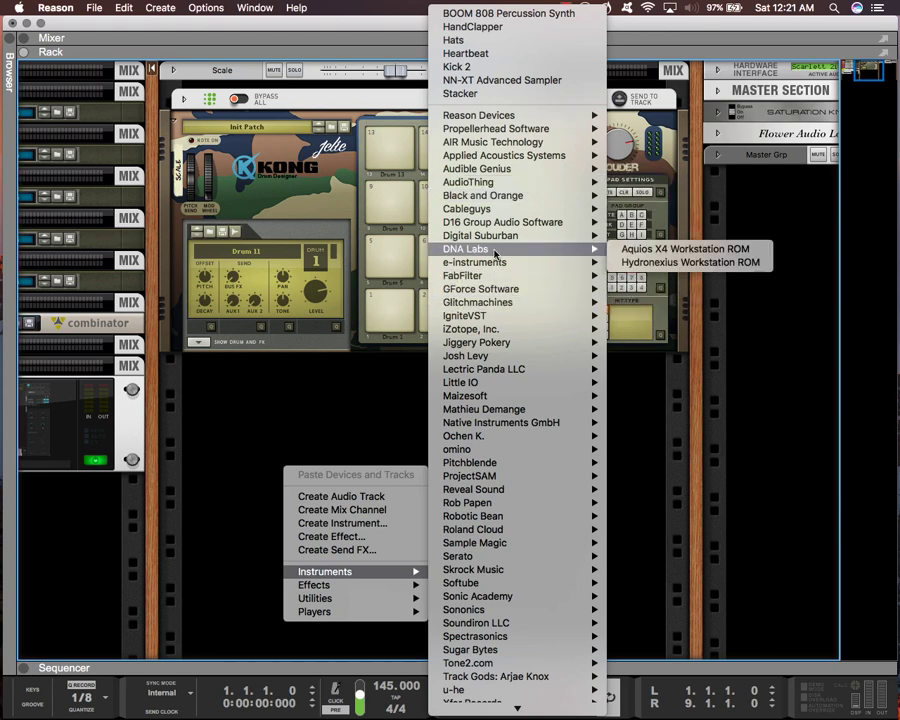
click(648, 250)
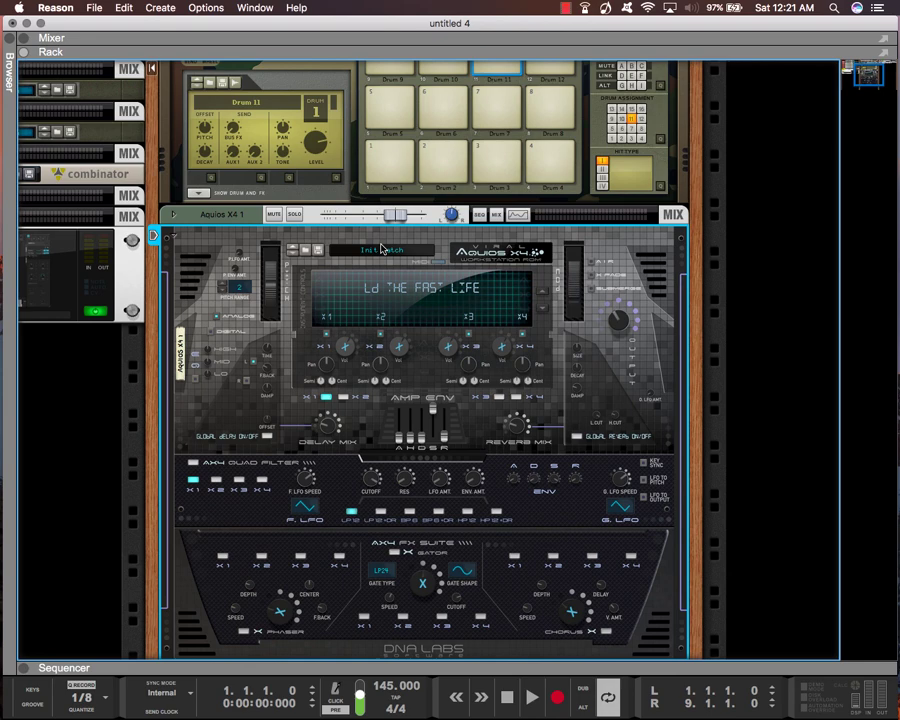
- Load the Pn Dark Mentality patch into the new Aquios X4 instrument
click(383, 248)
click(383, 250)
click(383, 250)
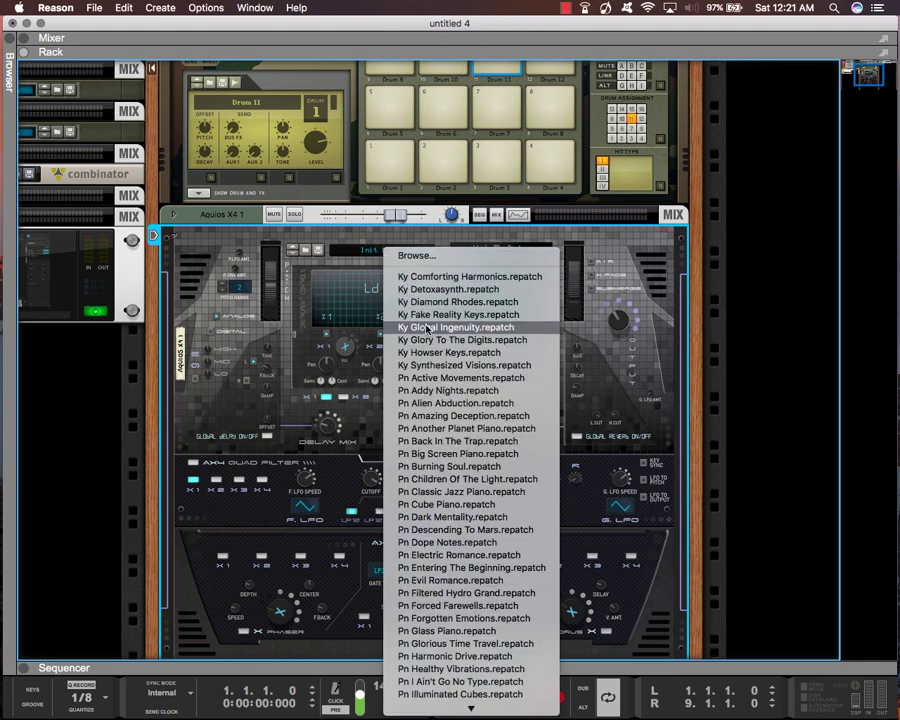
click(465, 517)
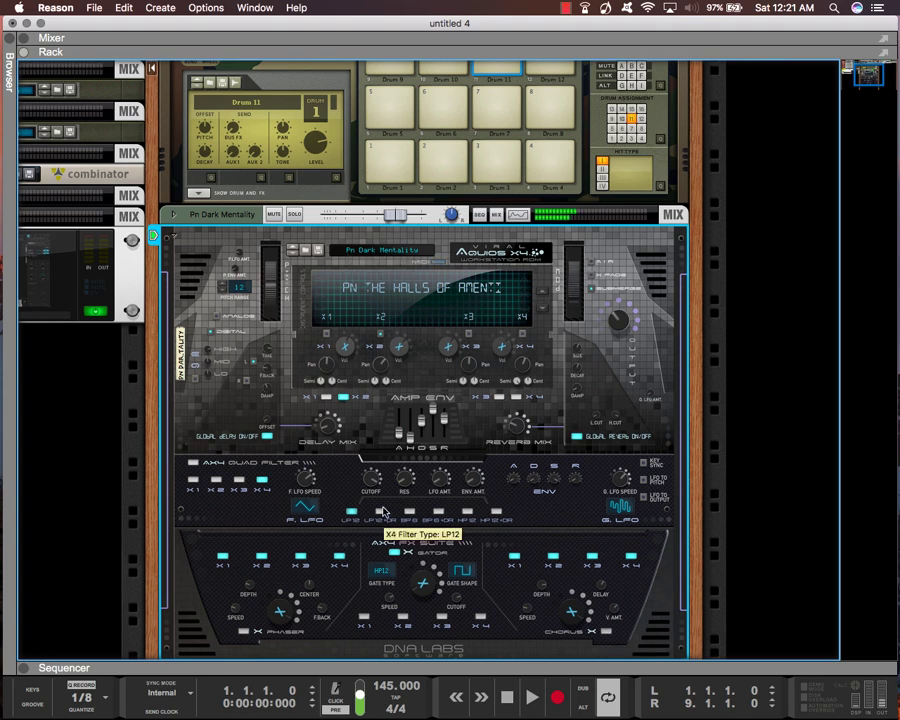
- Show the sequencer and audition several notes of the Pn Dark Mentality sound on the note editor's piano keys
click(413, 668)
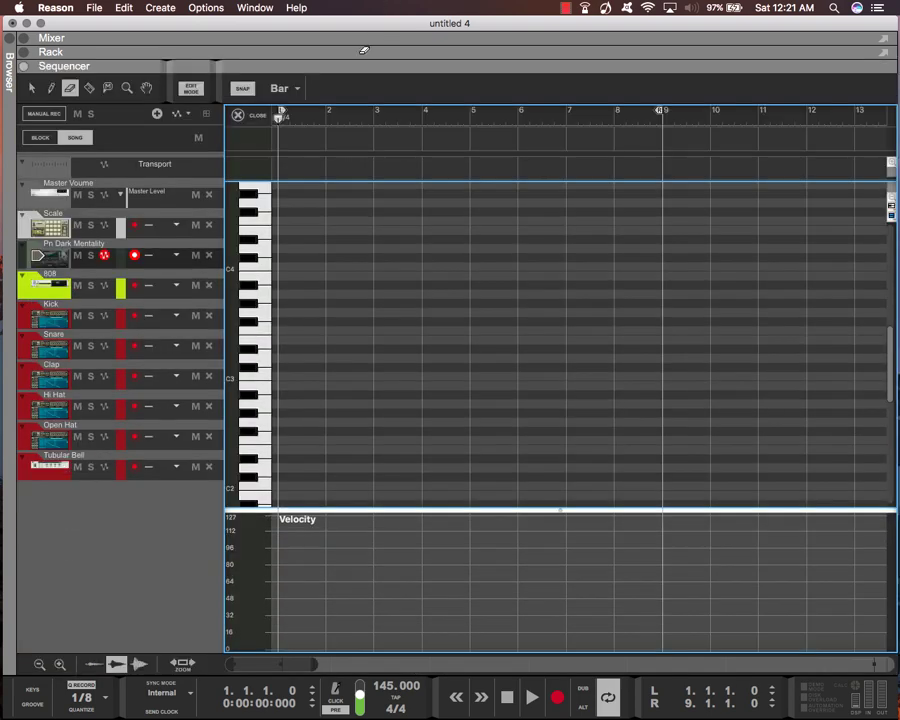
click(268, 338)
click(257, 400)
click(249, 303)
scroll(258, 270, up, 3)
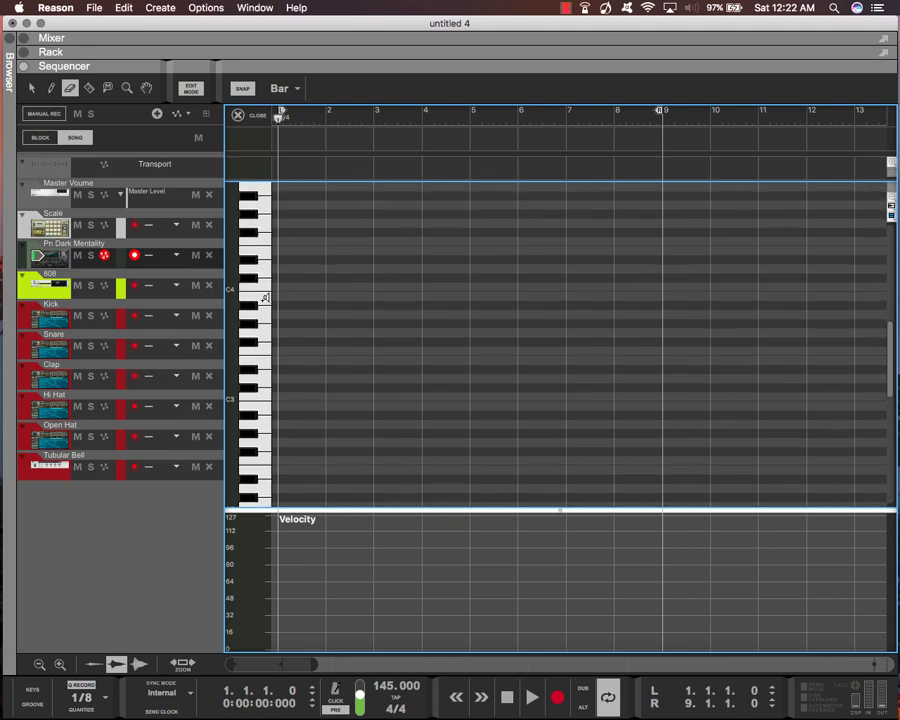
click(252, 250)
click(252, 252)
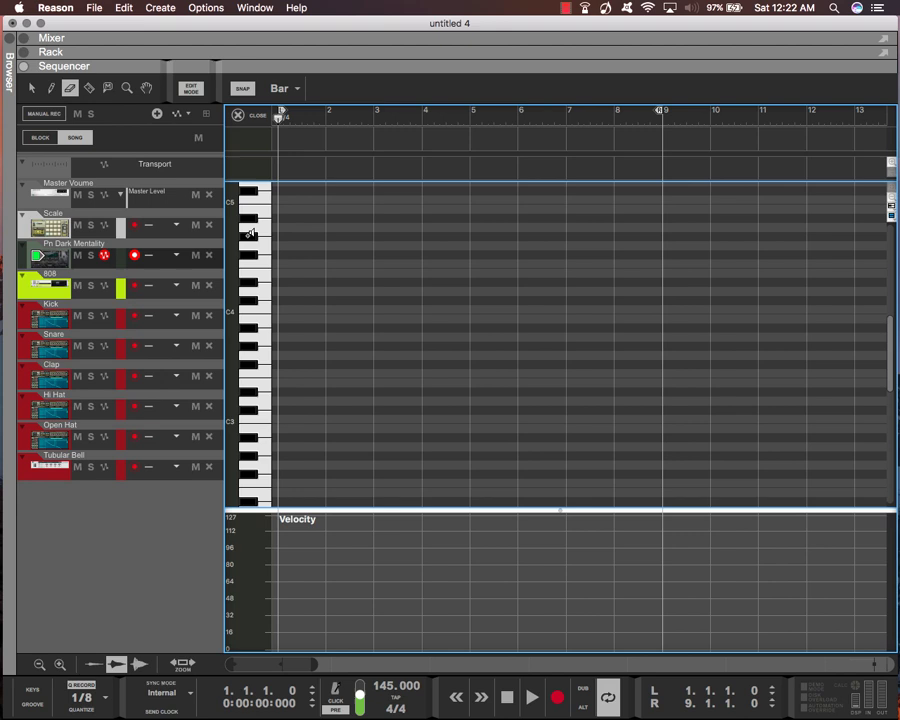
click(250, 235)
click(252, 217)
click(252, 236)
- Draw an eight-bar note clip from bar 1 to bar 9 on the Pn Dark Mentality track
click(51, 87)
scroll(272, 322, up, 2)
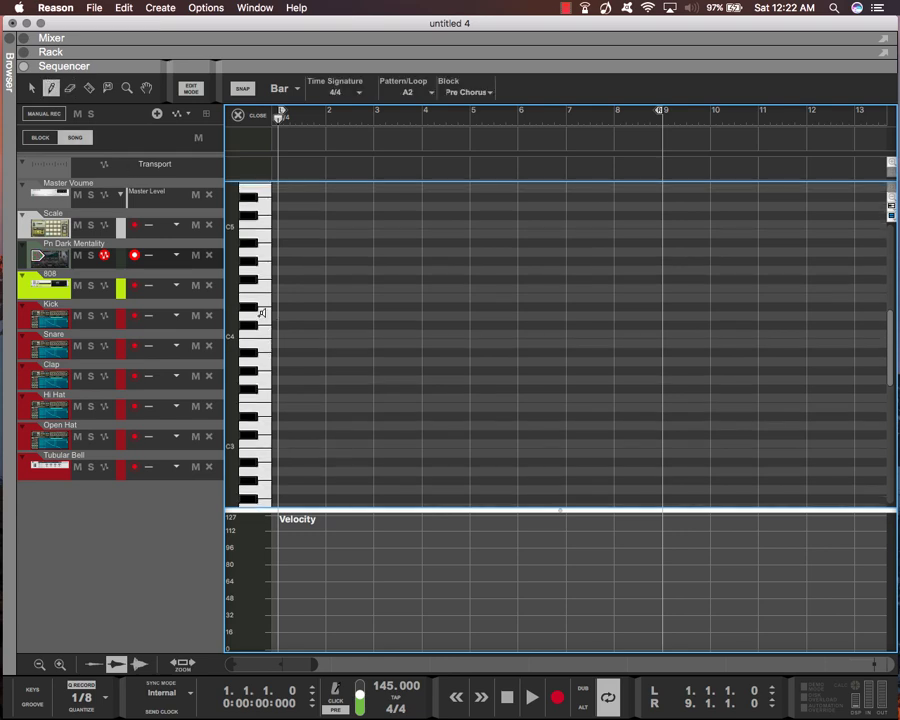
mouse_move(277, 168)
mouse_down()
mouse_move(700, 170)
mouse_move(654, 172)
mouse_up()
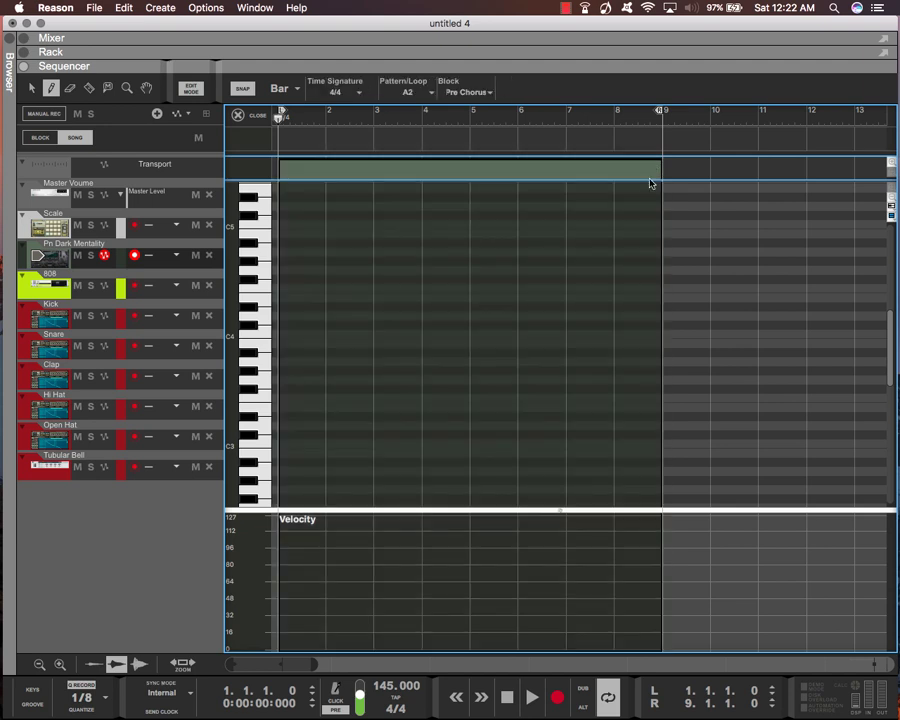
scroll(263, 290, up, 2)
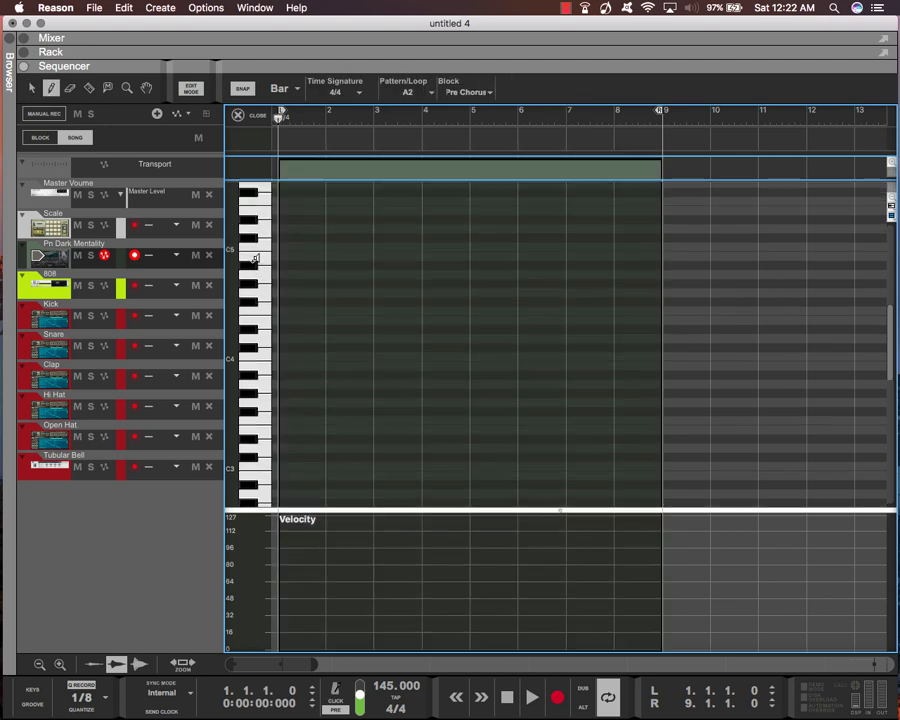
- Return to the rack and add a Scales & Chords player to the Aquios X4 instrument
double_click(353, 54)
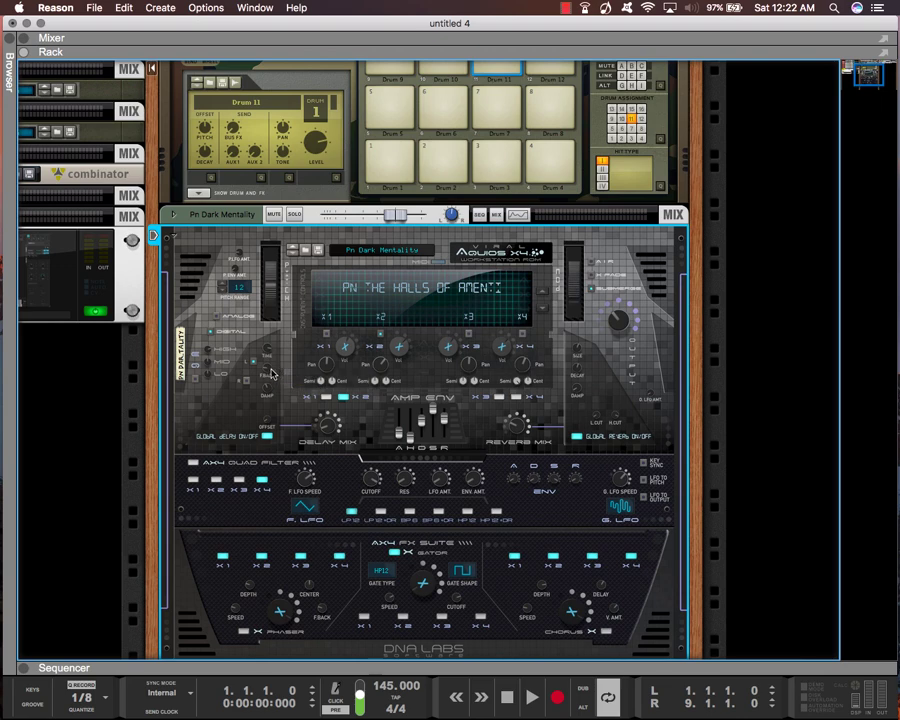
click(7, 40)
click(40, 166)
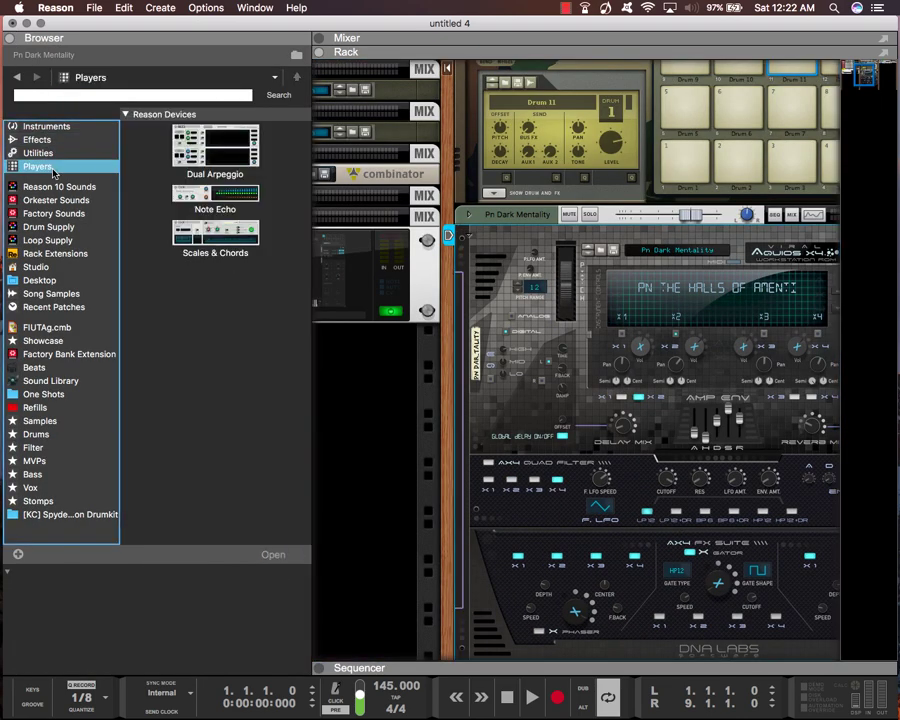
mouse_move(215, 235)
mouse_down()
mouse_move(344, 224)
mouse_move(577, 250)
mouse_up()
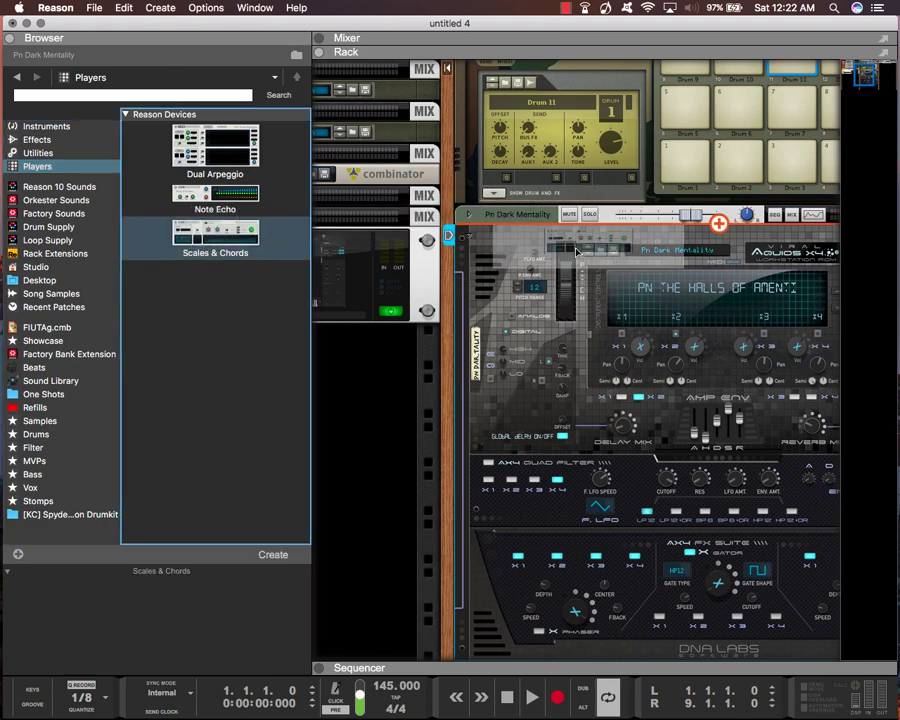
drag(577, 250, 577, 250)
- Set the Scales & Chords player's key to Eb and keep the Major scale
click(351, 310)
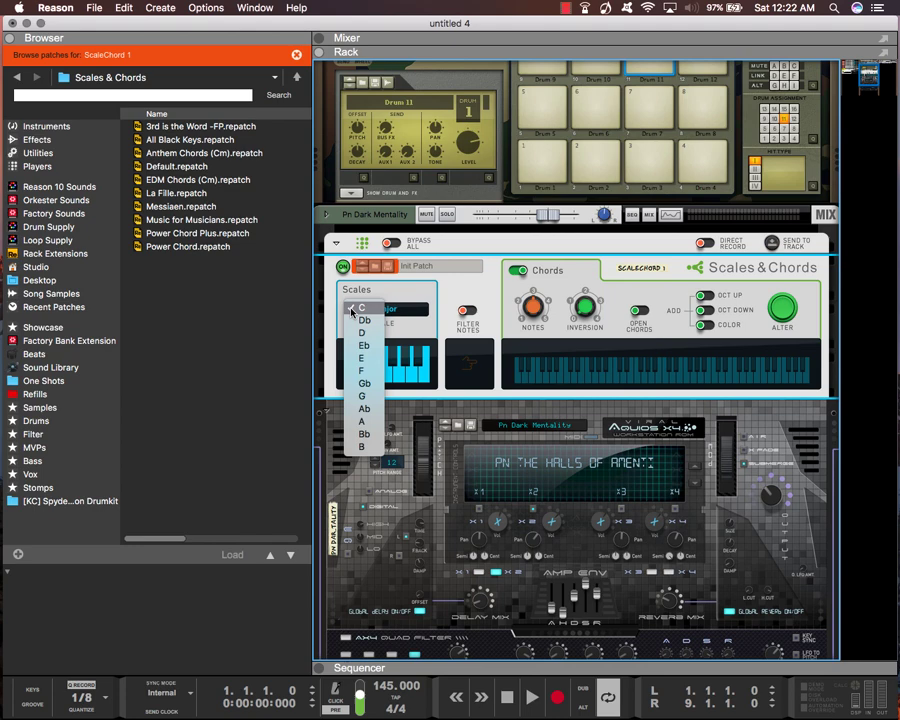
click(363, 345)
click(389, 314)
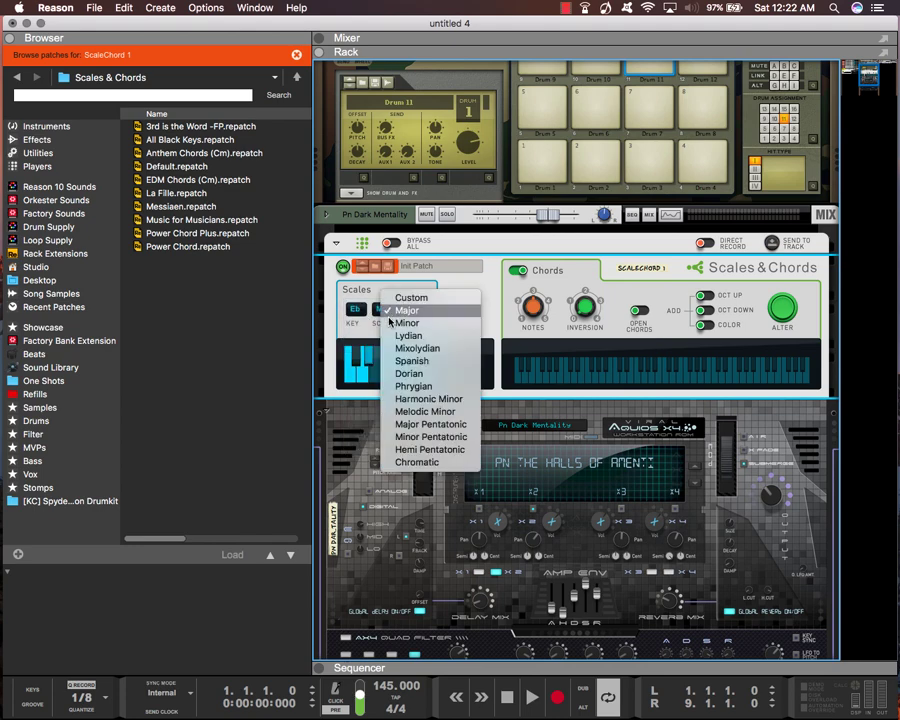
click(390, 322)
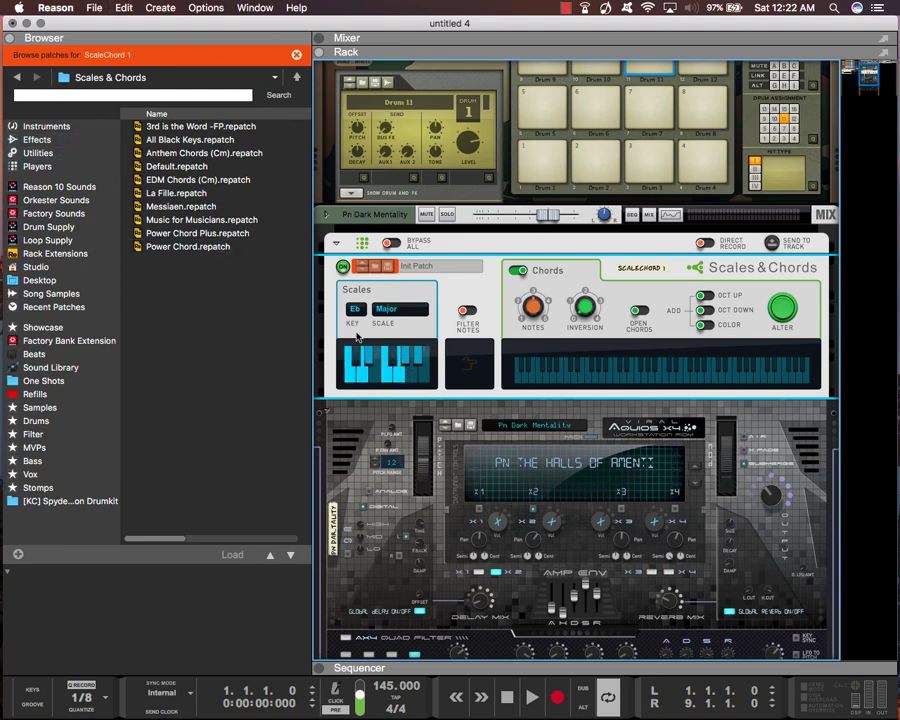
- Delete the Scales & Chords player, hide the browser and go back to the sequencer
key(BackSpace)
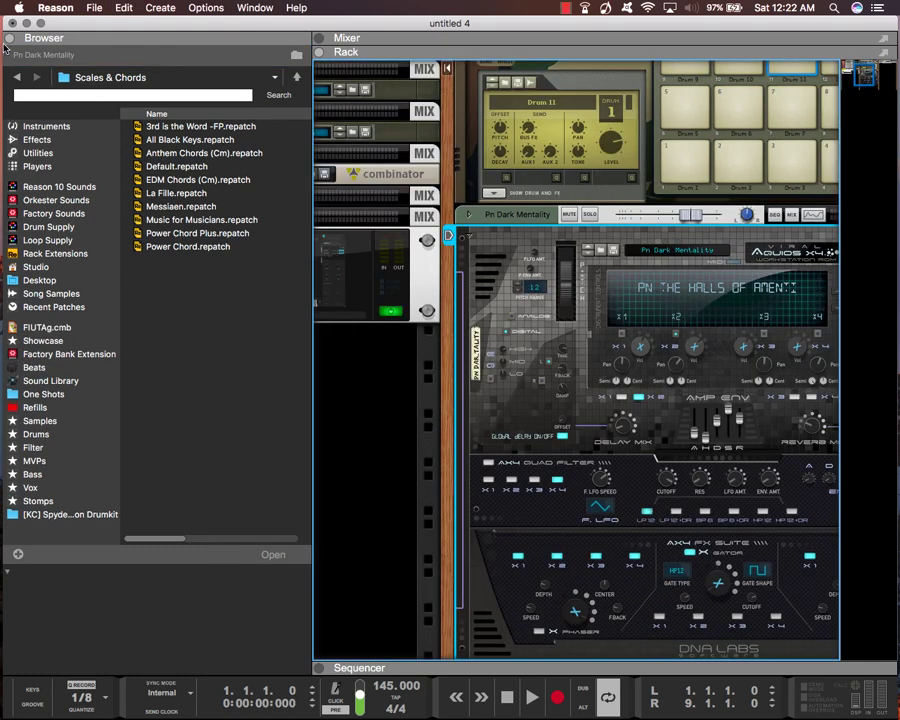
click(9, 38)
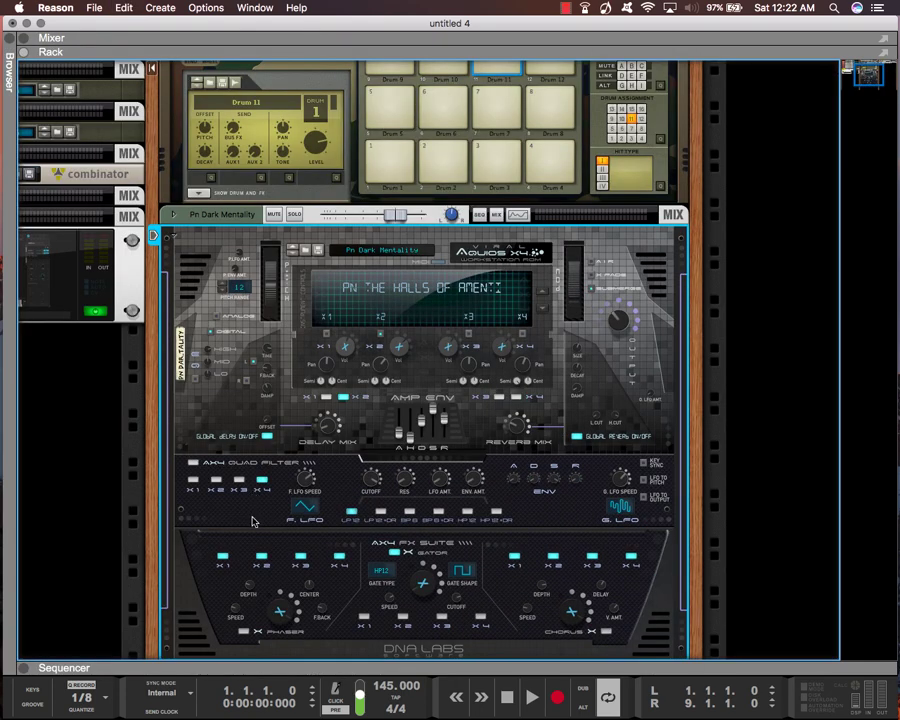
key(F7)
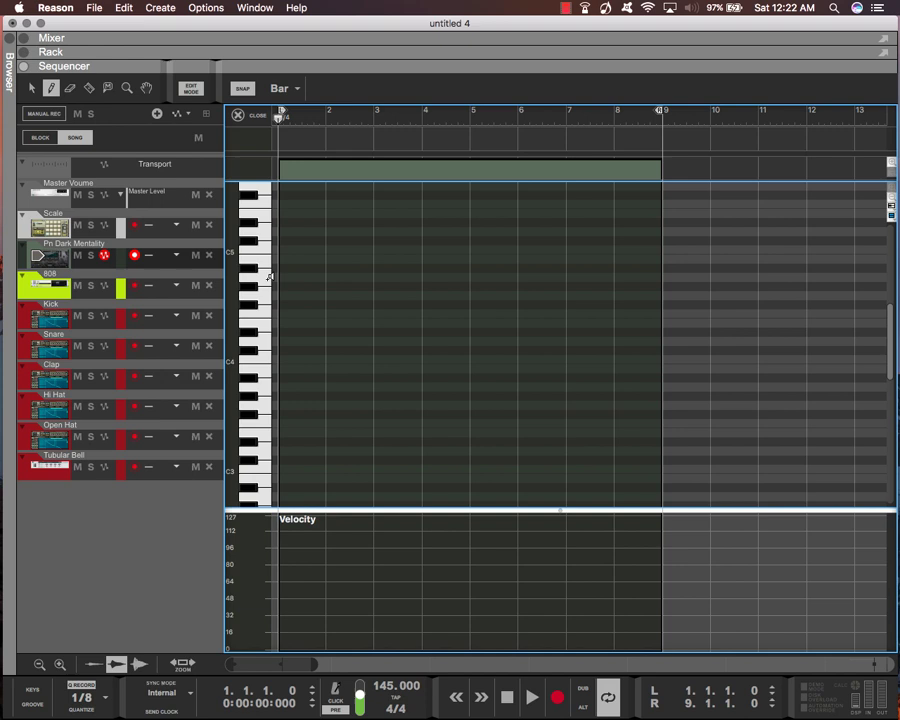
- Draw two one-bar notes at the start of bar 1, on D#5 and on D#6
scroll(270, 278, up, 3)
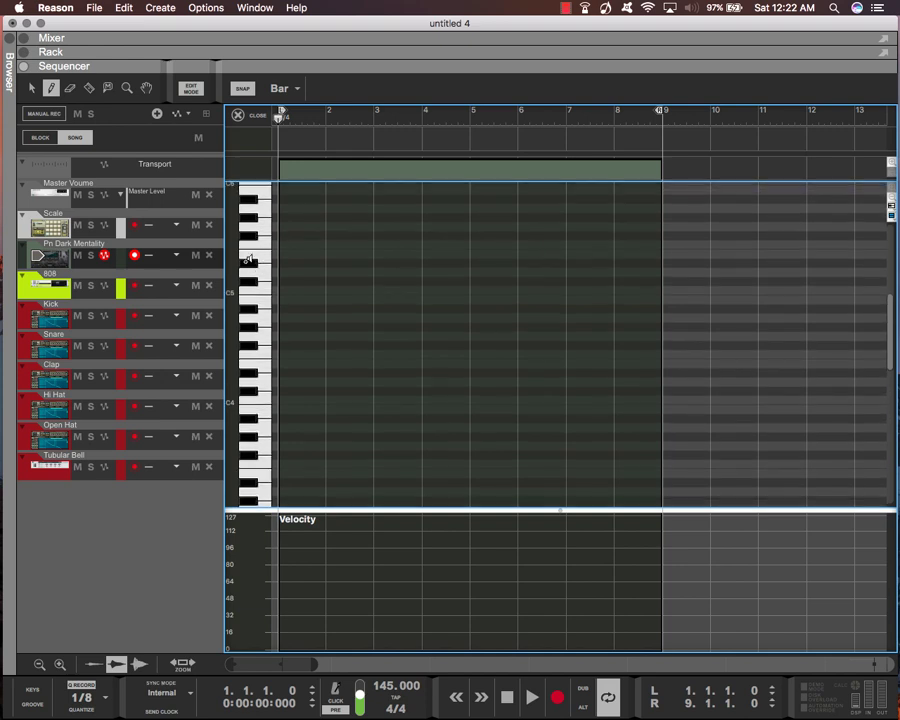
click(282, 261)
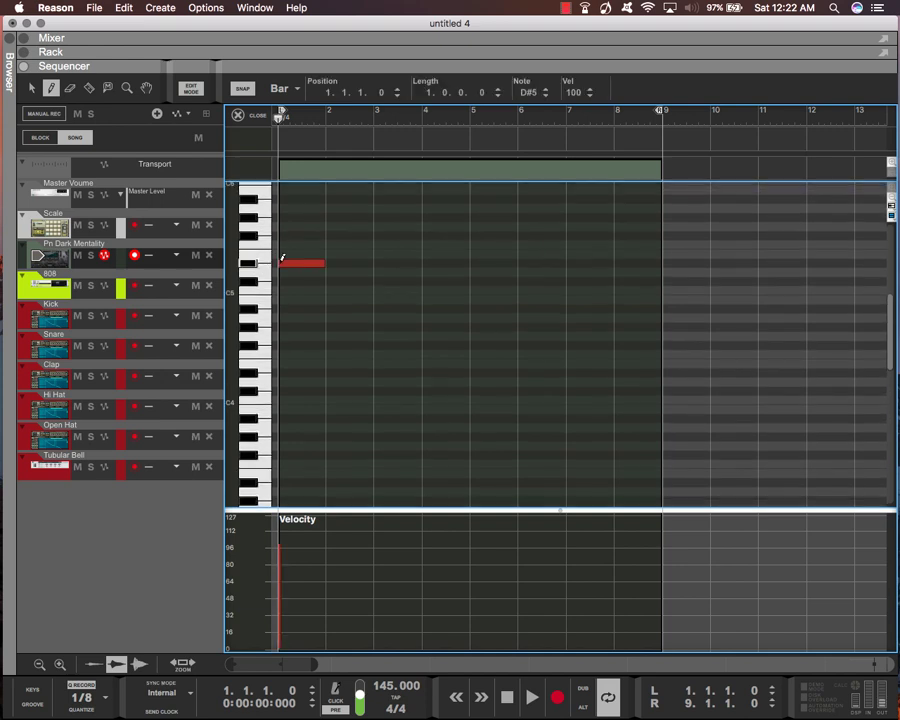
scroll(295, 250, up, 5)
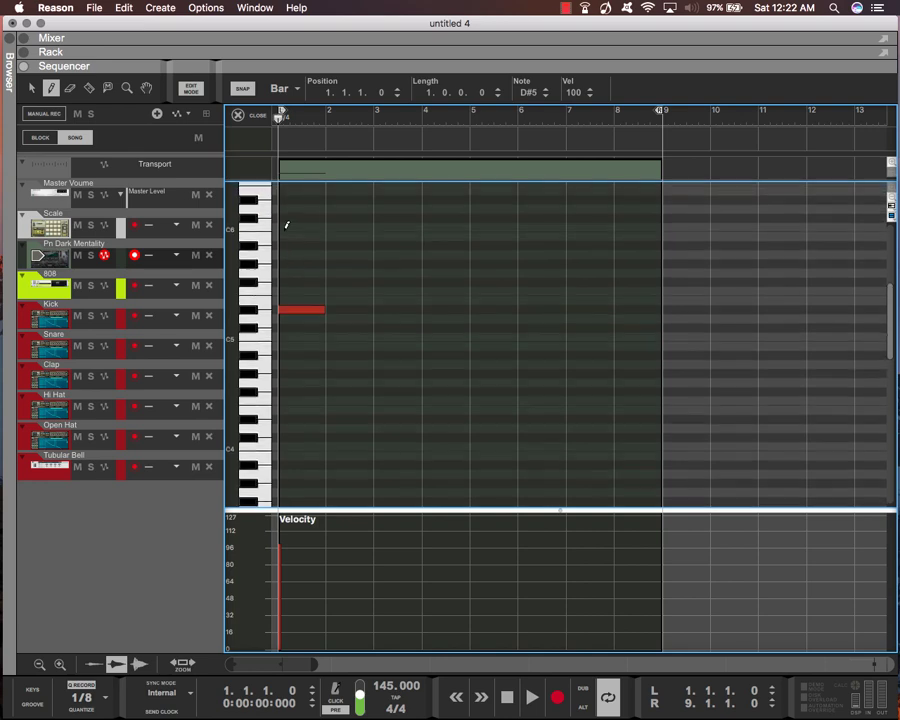
click(285, 223)
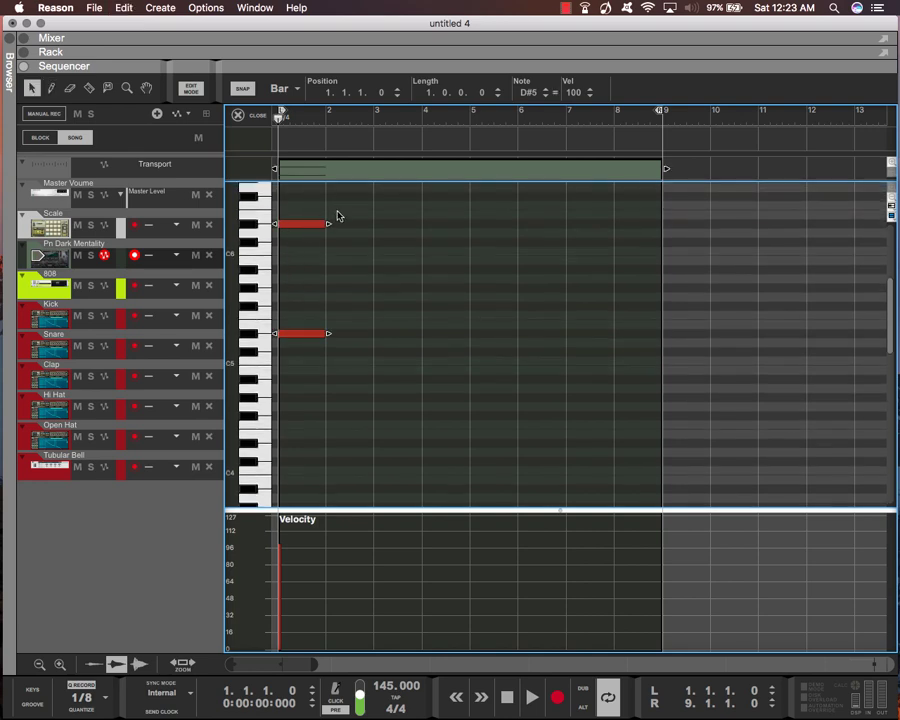
- Select both notes in bar 1 and transpose them down one octave to D#4 and D#5
key(q)
mouse_move(336, 202)
mouse_down()
mouse_move(273, 410)
mouse_move(254, 403)
mouse_up()
key(Down)
key(Down)
key(Down)
key(Down)
key(Down)
key(Down)
key(Down)
key(Down)
key(Down)
key(Down)
key(Down)
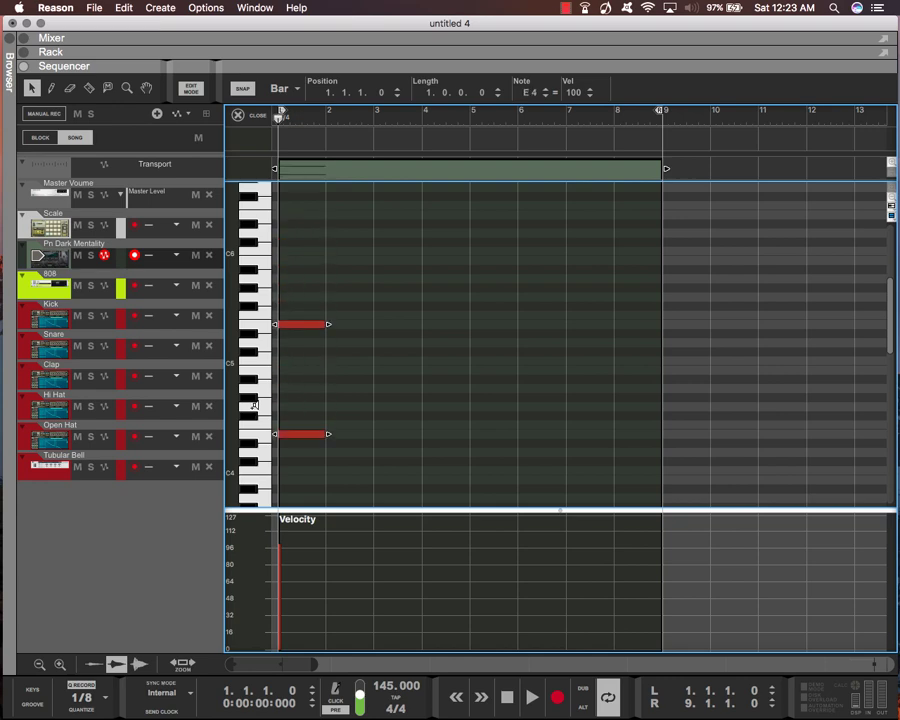
key(Down)
- Duplicate the two notes into bar 2, play the passage and return the playhead to the song start
key(super+d)
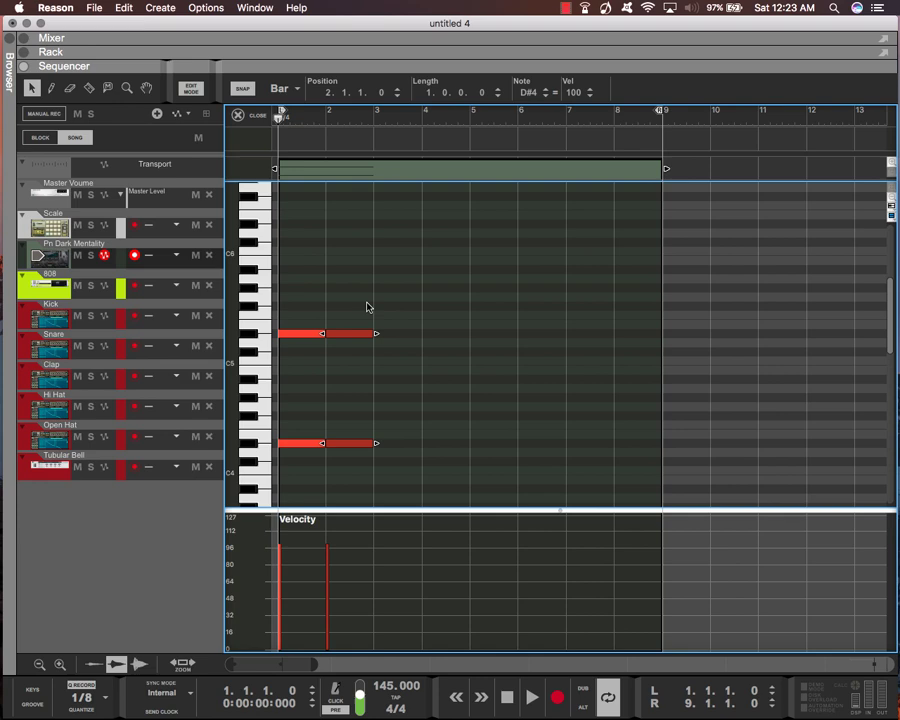
key(space)
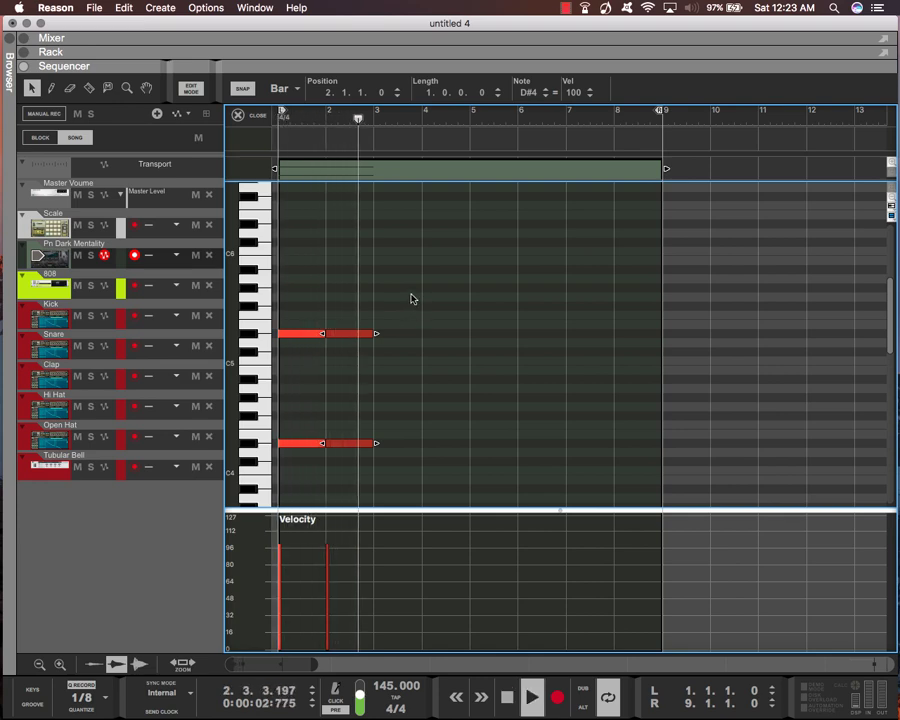
click(405, 297)
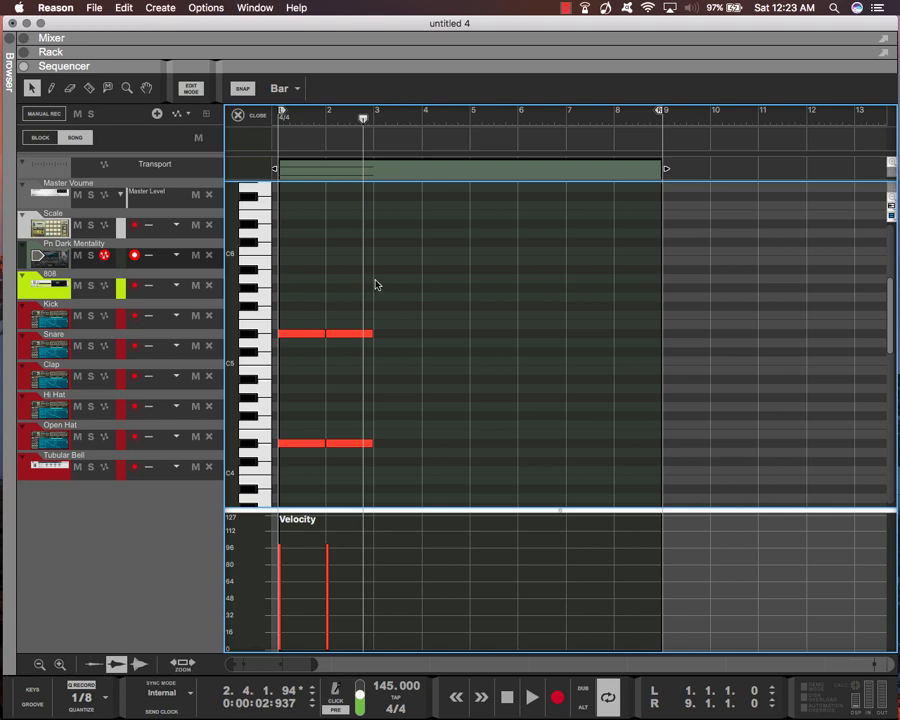
key(shift+Return)
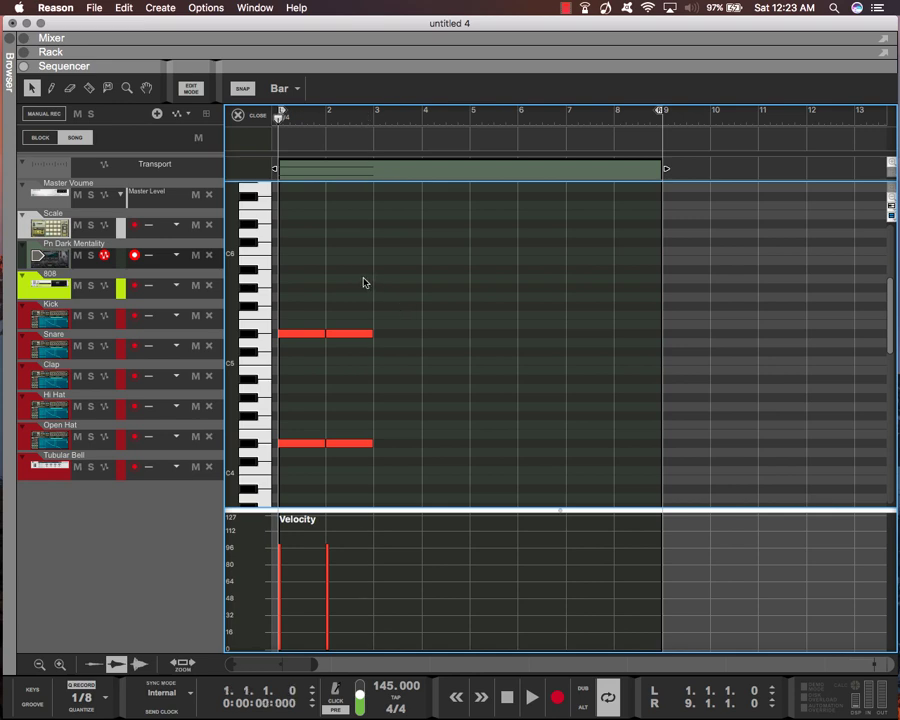
- Open the Tool Window, move it higher and apply Double tempo scaling to all the notes in bars 1 and 2
key(F8)
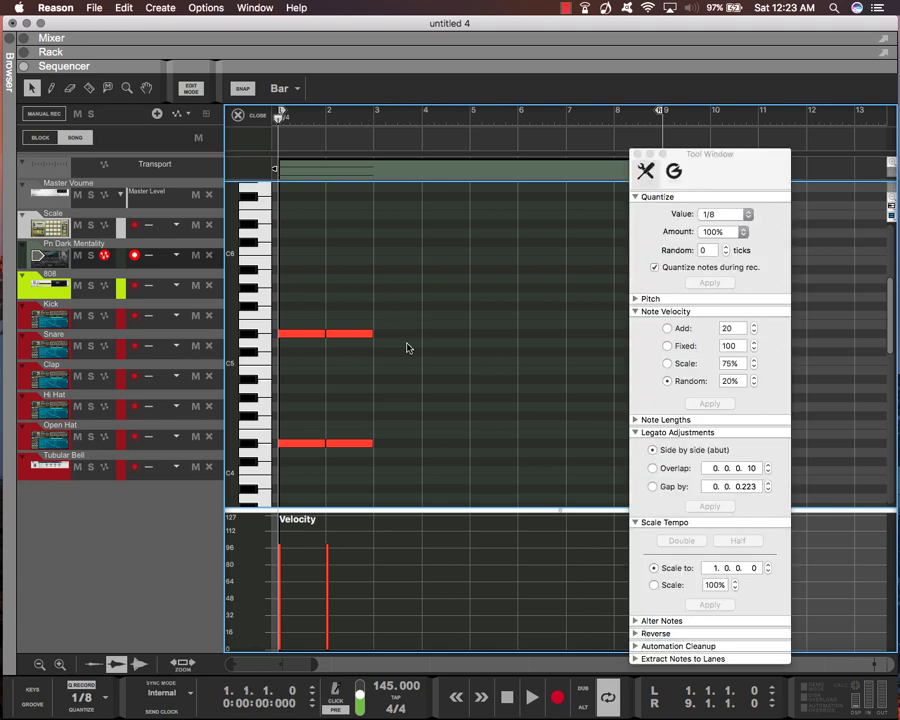
click(636, 538)
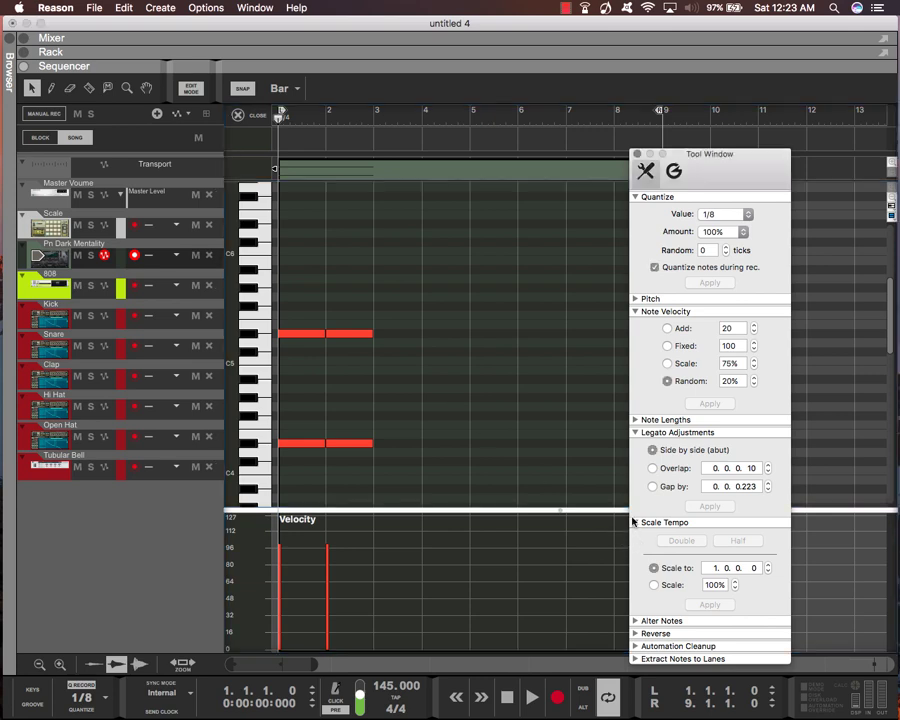
drag(688, 154, 686, 97)
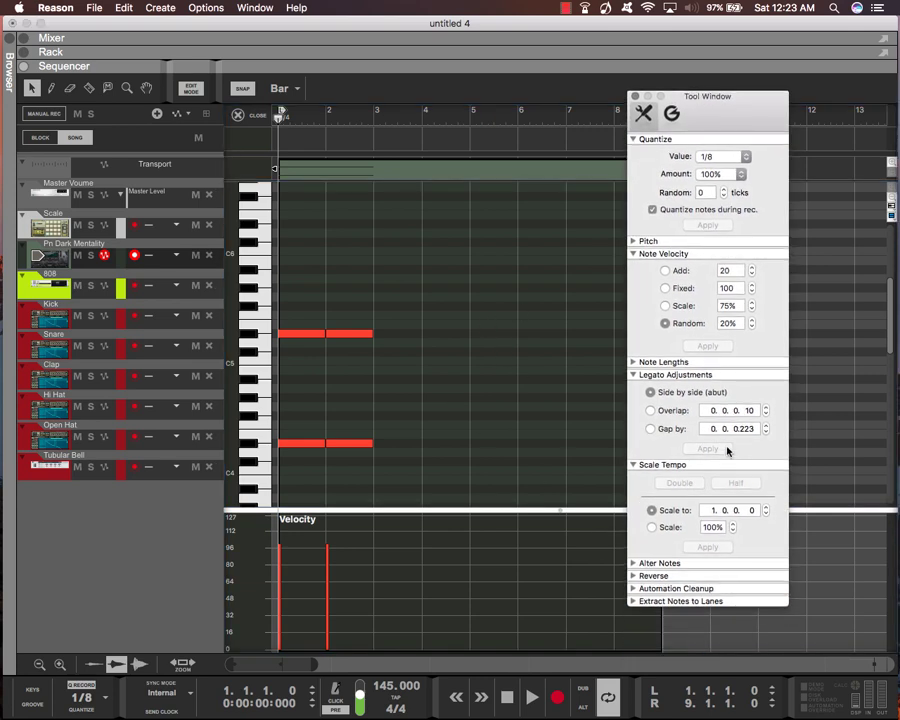
drag(479, 324, 177, 567)
scroll(478, 376, up, 5)
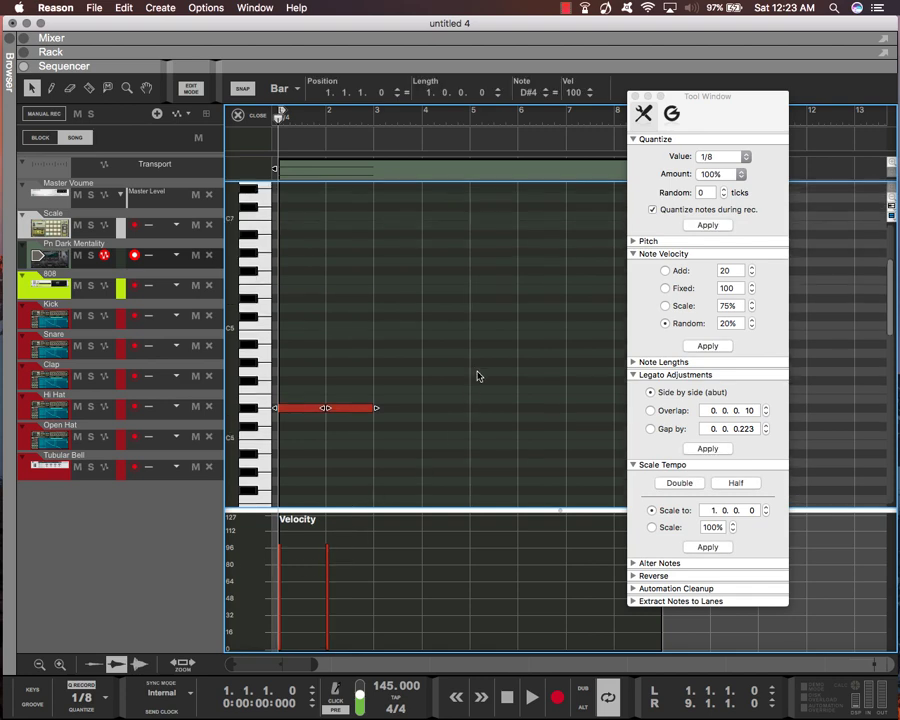
scroll(445, 396, down, 5)
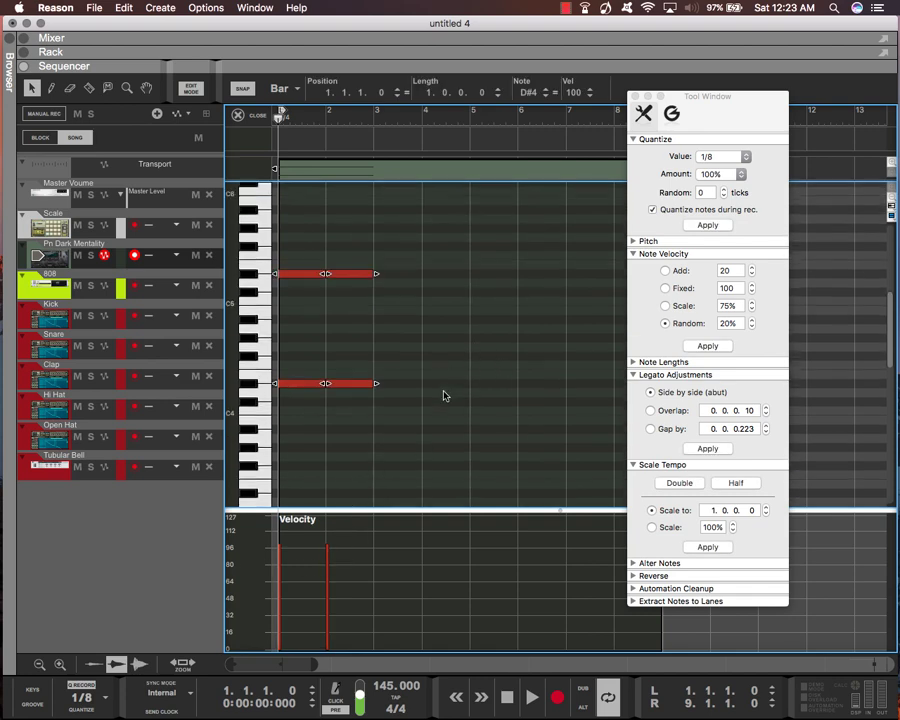
click(684, 484)
click(350, 253)
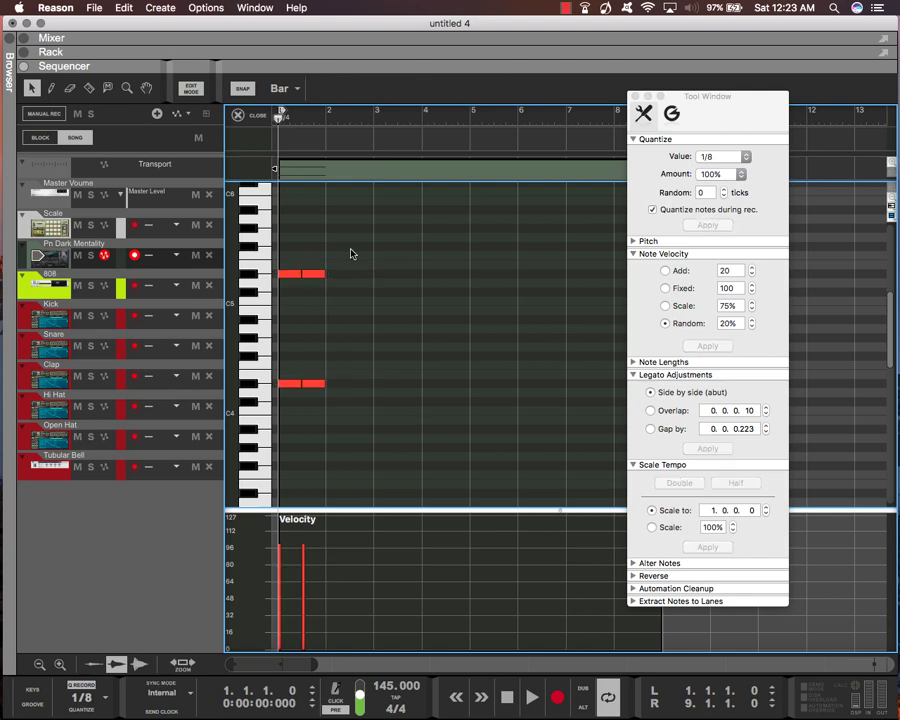
- Restore the one-bar note lengths, reapply Double tempo scaling to all four notes, play them and close the Tool Window
drag(327, 250, 232, 398)
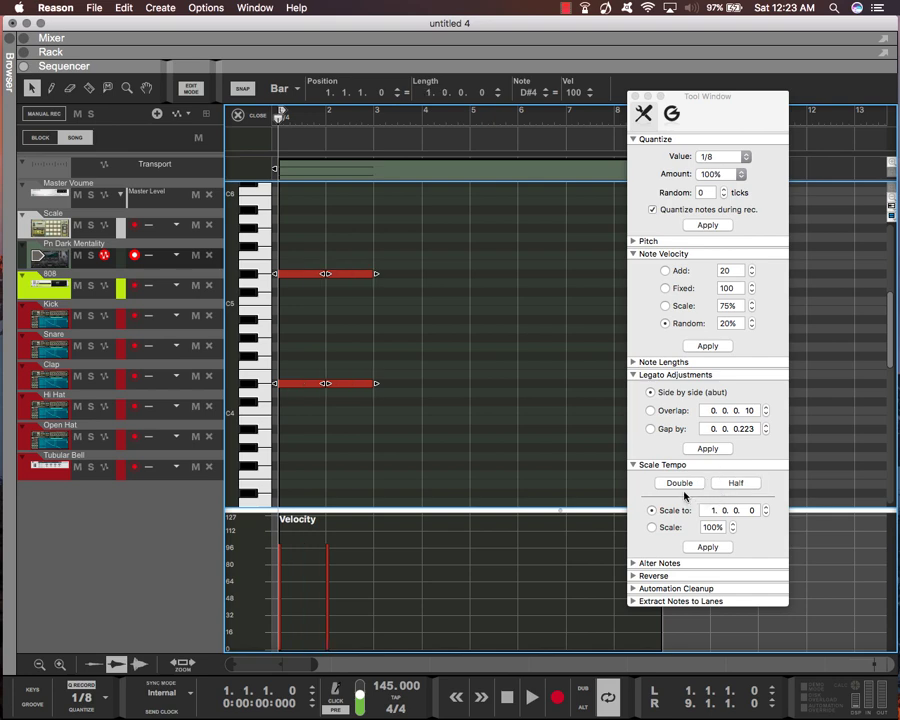
click(714, 487)
click(684, 485)
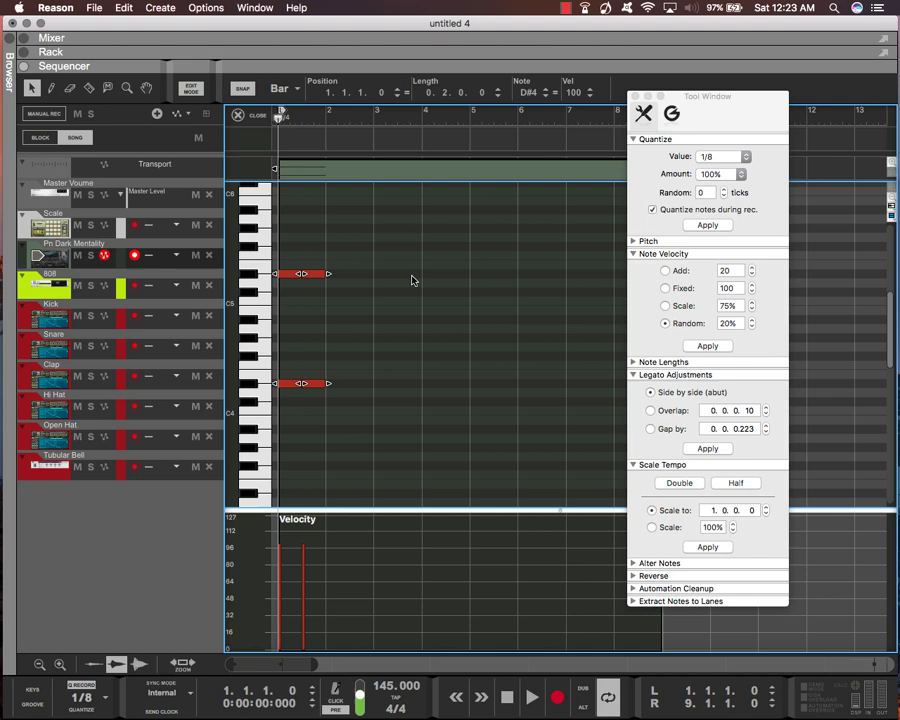
click(366, 262)
key(space)
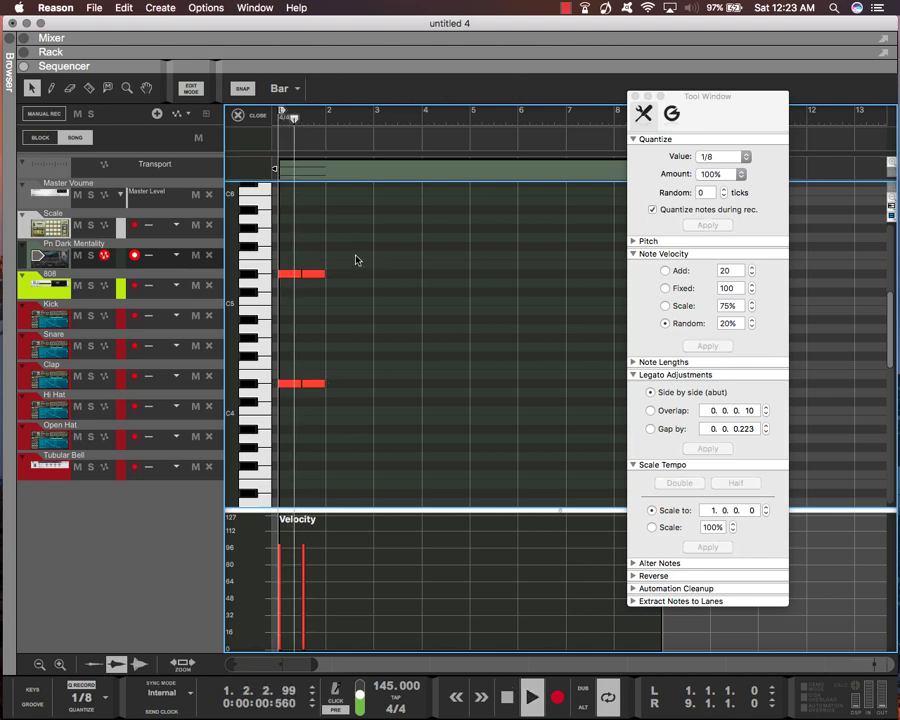
click(636, 97)
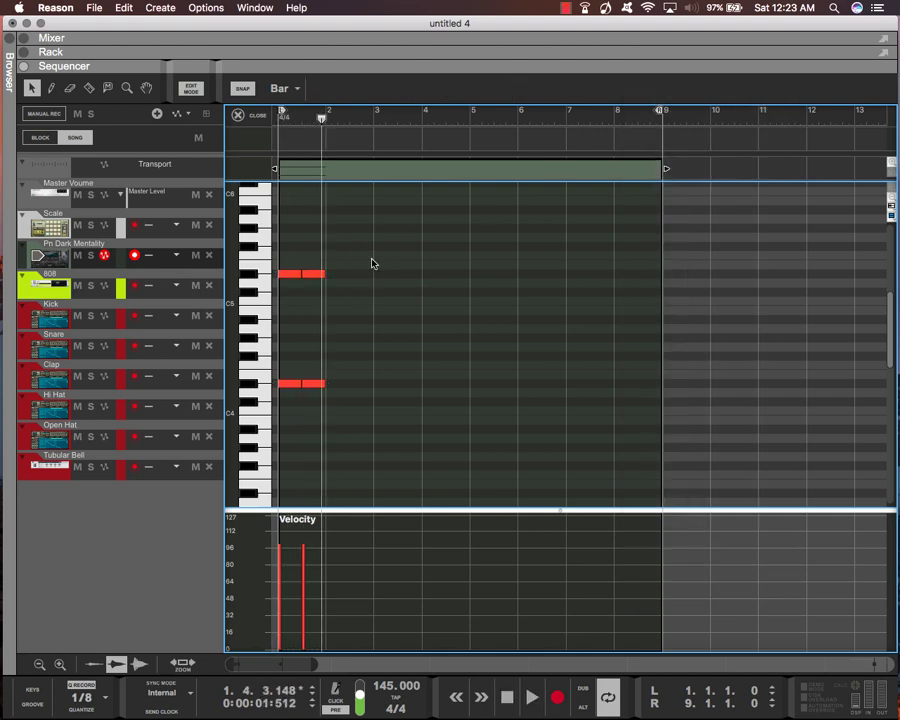
- Duplicate the four half-bar notes of bar 1 into bar 2
drag(370, 252, 300, 416)
drag(378, 222, 241, 430)
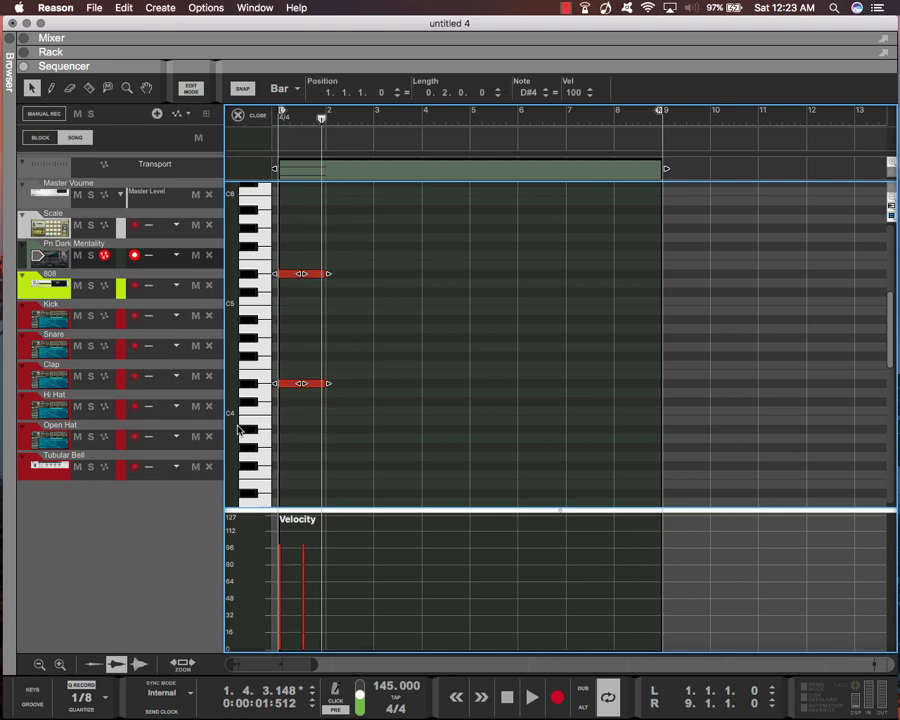
key(super+d)
- Transpose the two upper notes in bar 2 up seven semitones to A#5
click(337, 292)
drag(337, 251, 378, 290)
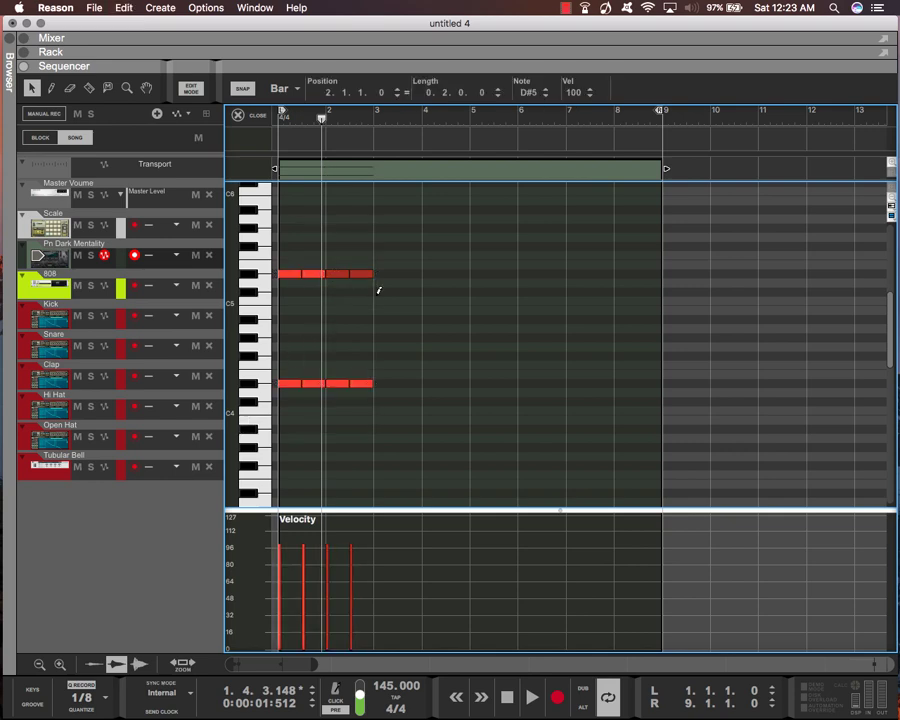
key(Up)
key(Up)
key(Up)
key(Up)
key(Up)
key(Up)
key(Up)
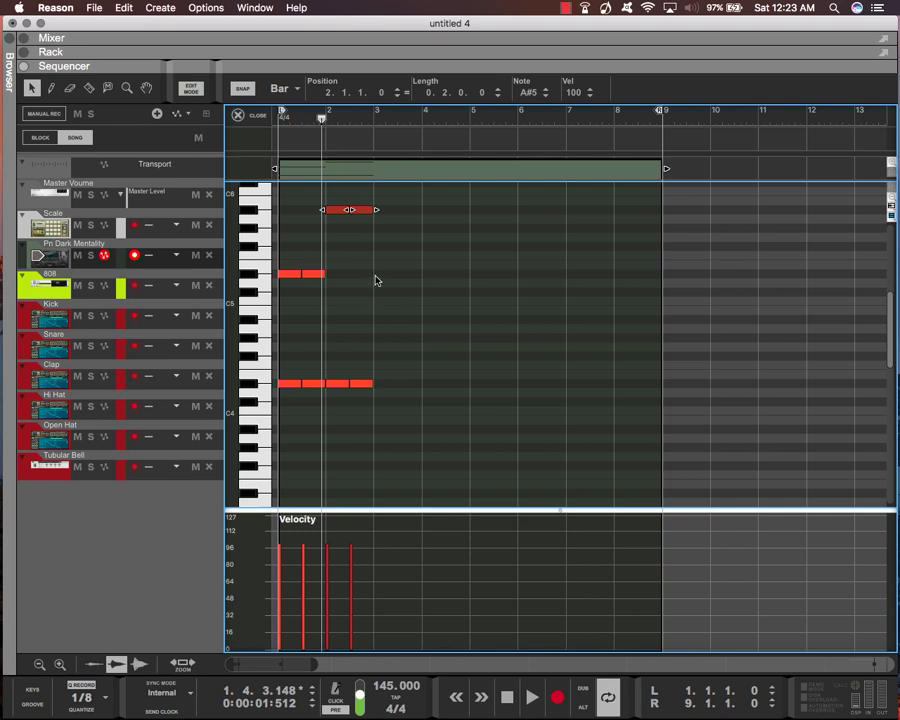
- Raise the second upper note in bar 2 to B5 and play the passage
click(366, 209)
key(Up)
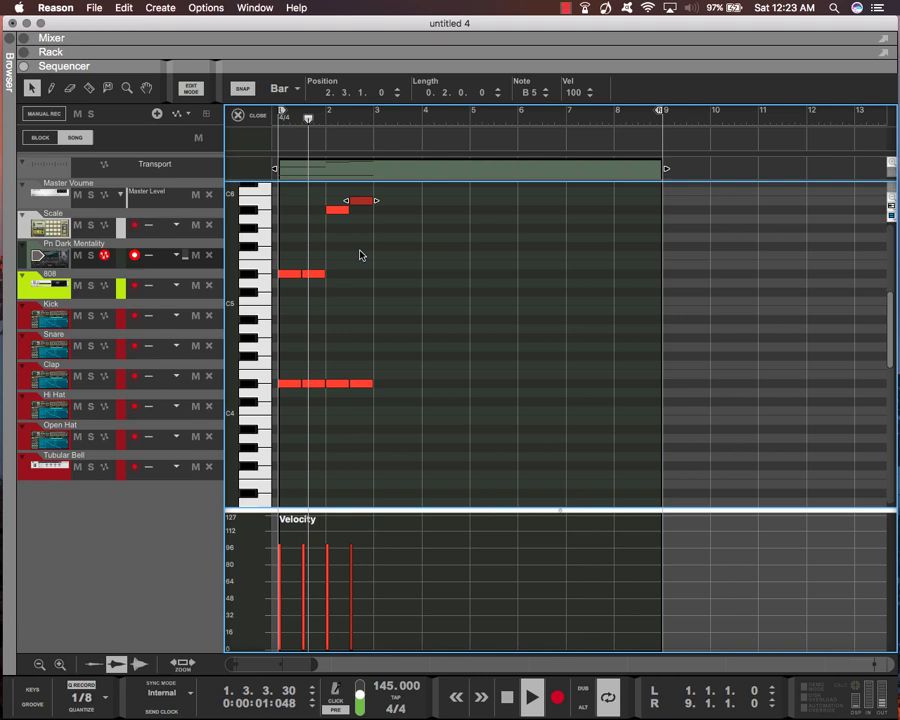
scroll(355, 300, up, 5)
scroll(347, 348, down, 3)
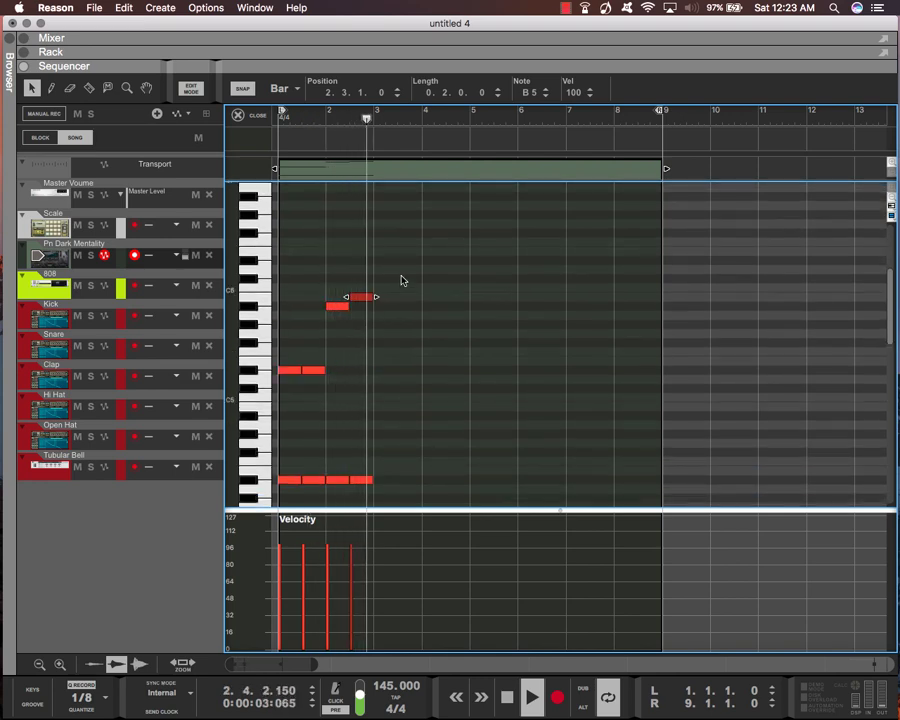
- Transpose the two upper notes in bar 2 down one octave to A#4 and B4, and play the passage
drag(400, 277, 334, 334)
key(Down)
key(Down)
key(Down)
key(Down)
key(Down)
key(Down)
key(Down)
key(Down)
key(Down)
key(Down)
key(Down)
key(Down)
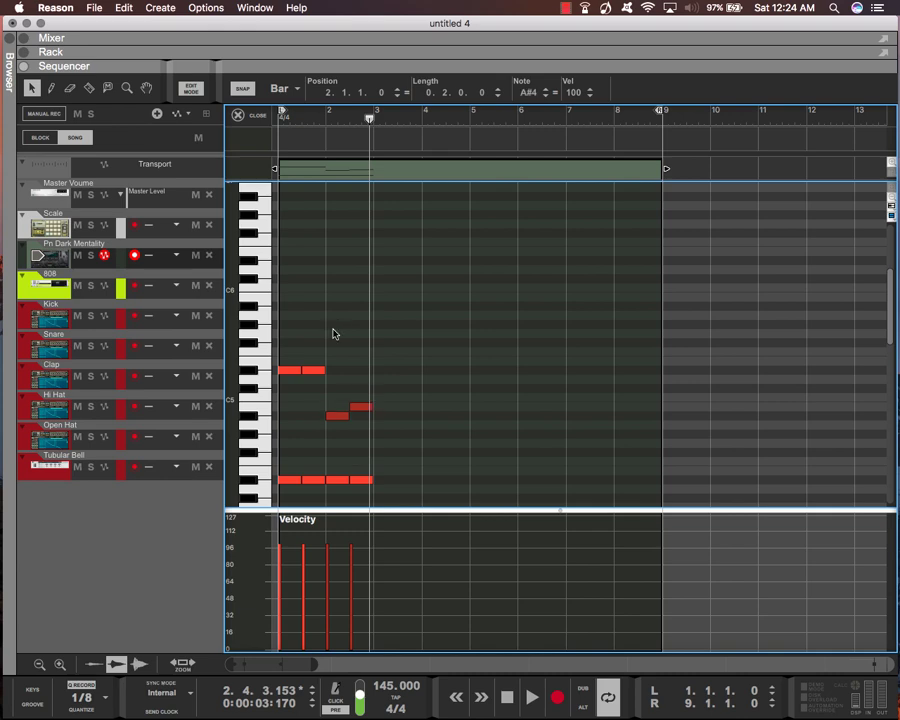
key(space)
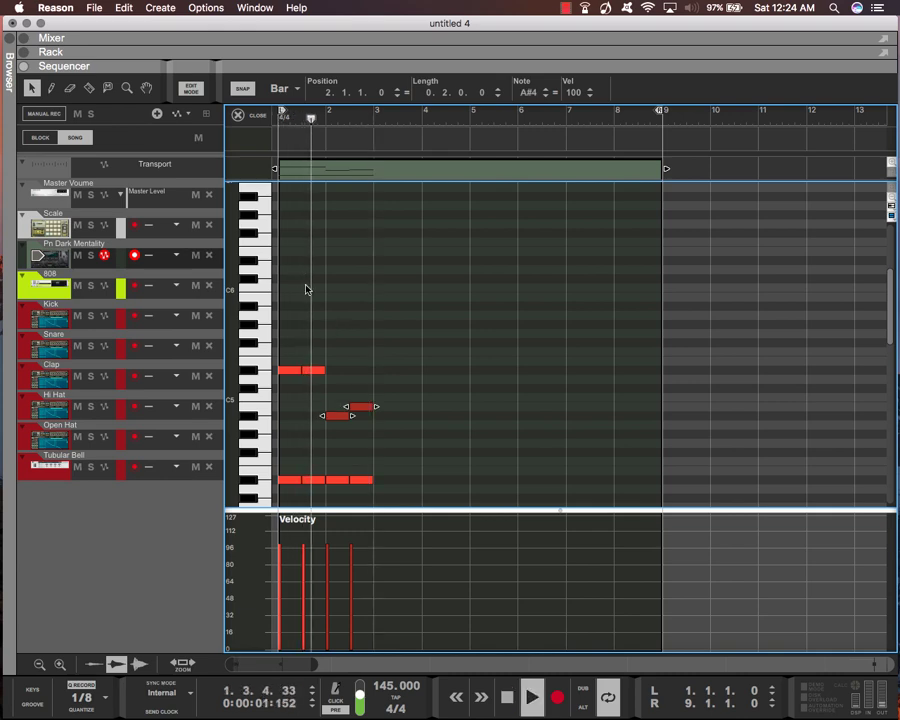
scroll(422, 378, down, 1)
key(space)
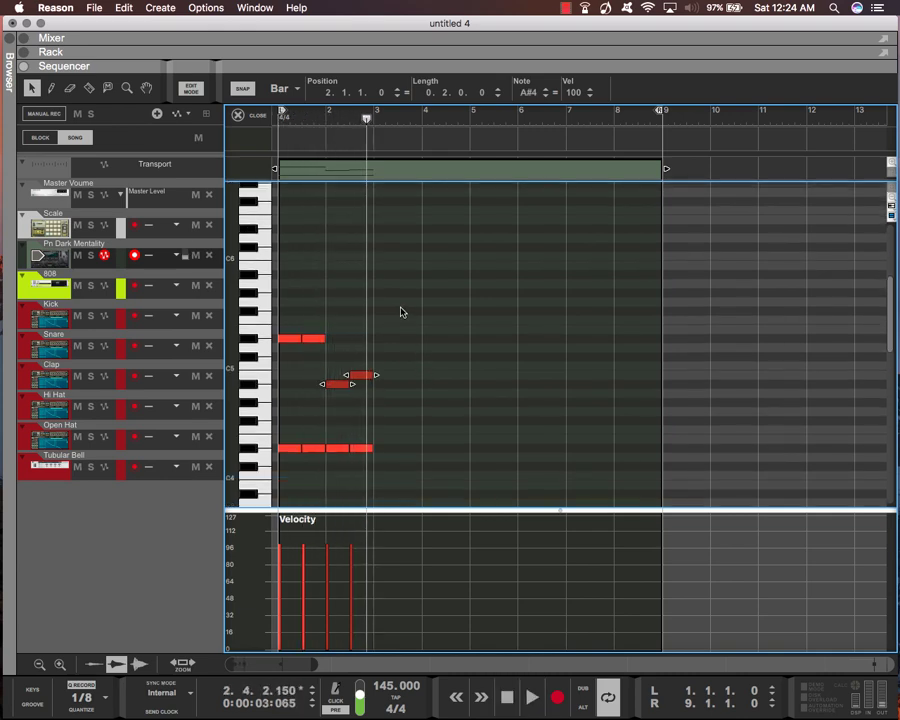
- Duplicate all the notes of bars 1 and 2 into bars 3 and 4
drag(400, 307, 227, 507)
key(super+d)
click(393, 390)
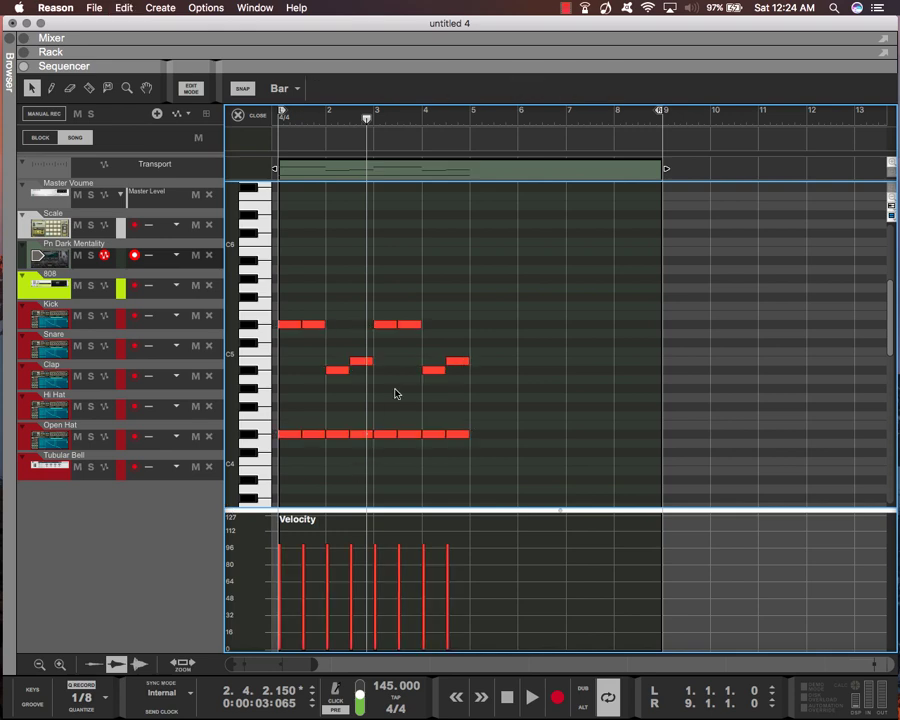
- Audition the upper notes of bar 2 and lower both upper notes in bar 3 to C#5
click(340, 368)
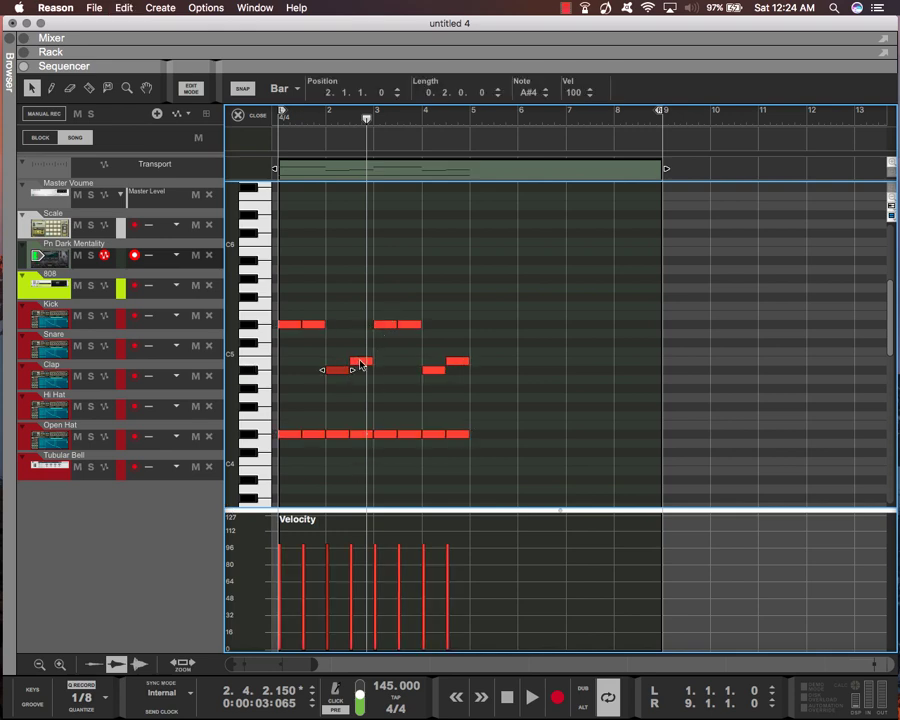
click(360, 362)
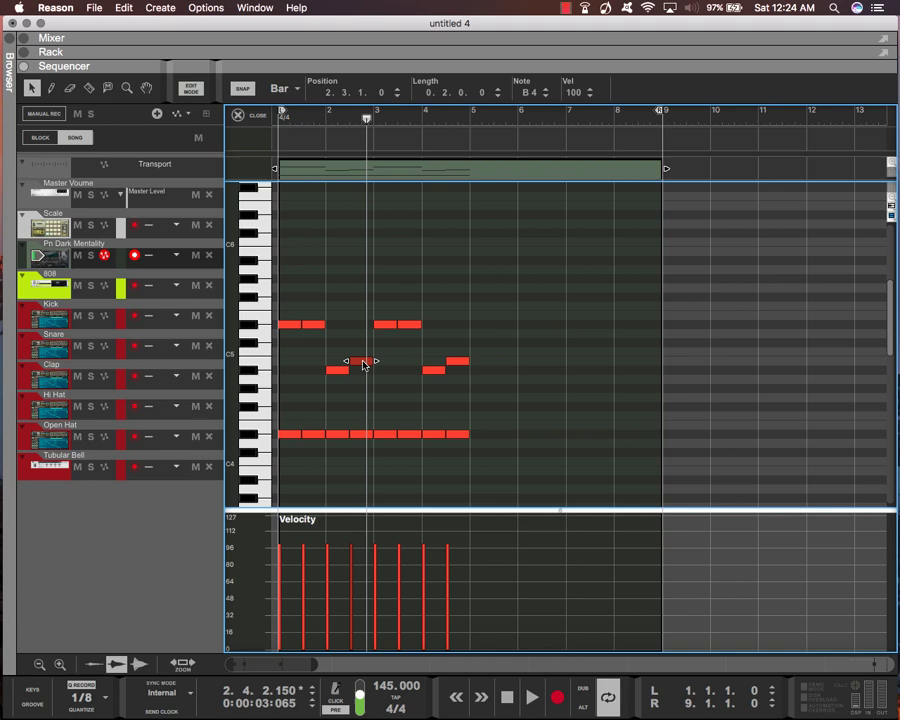
drag(376, 290, 406, 327)
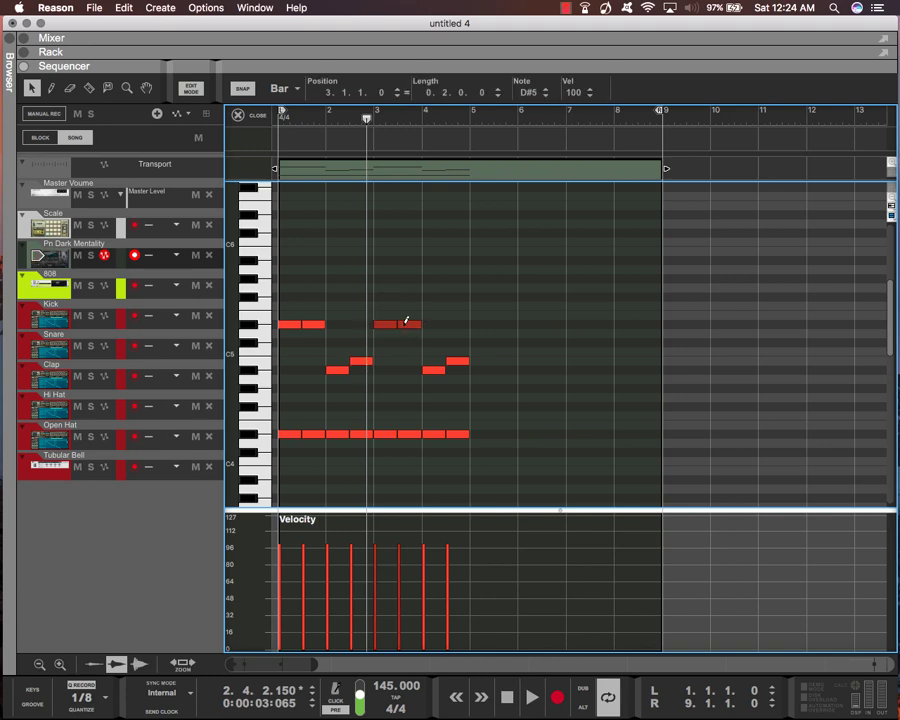
key(Down)
key(Down)
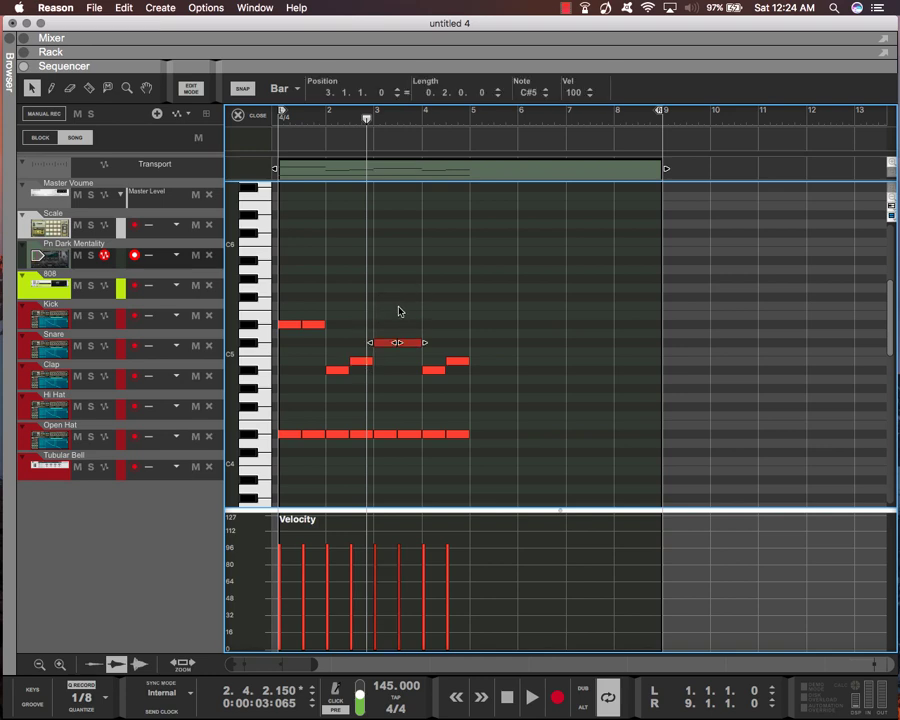
- Raise the second upper note in bar 3 to D#5 and play the passage from bar 2
click(403, 312)
click(412, 342)
key(Up)
key(Up)
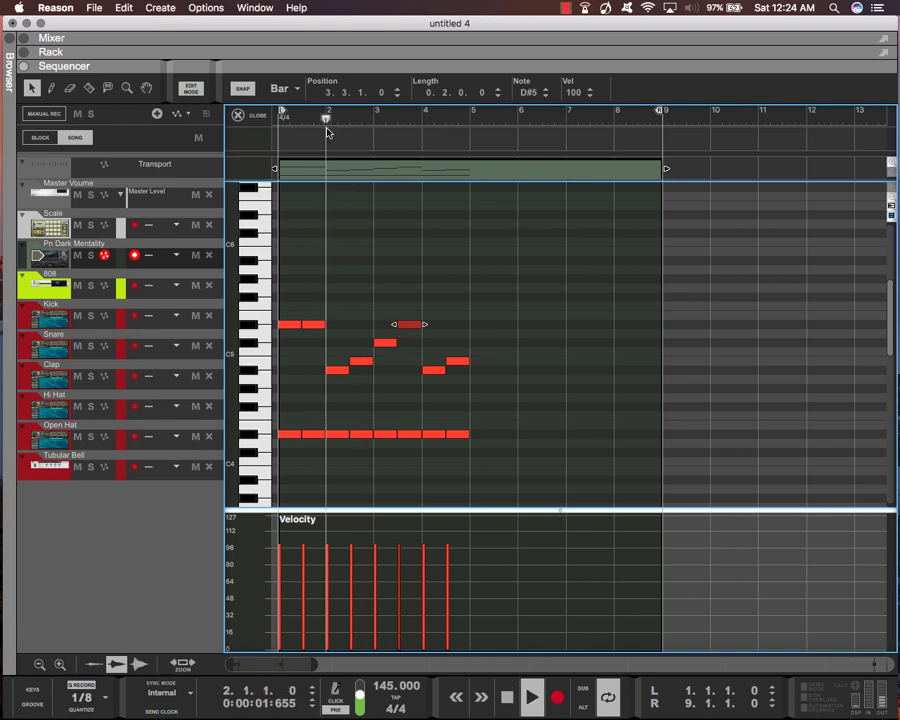
key(space)
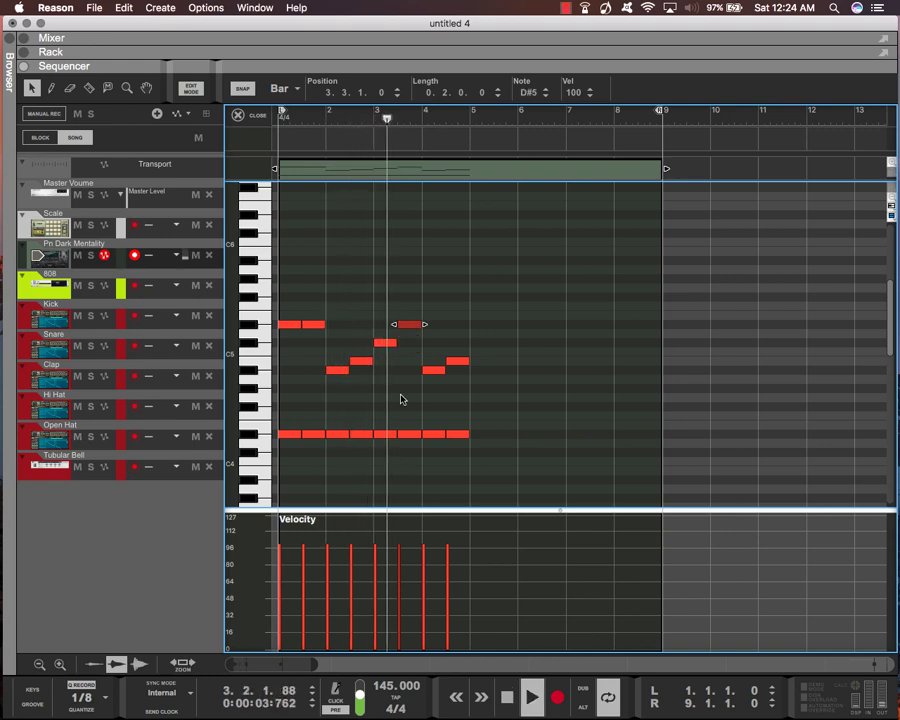
- Lower the first upper note in bar 3 to G#4 and audition a nearby pitch on the piano keys
click(384, 343)
key(Down)
key(Down)
key(Down)
key(Down)
key(Down)
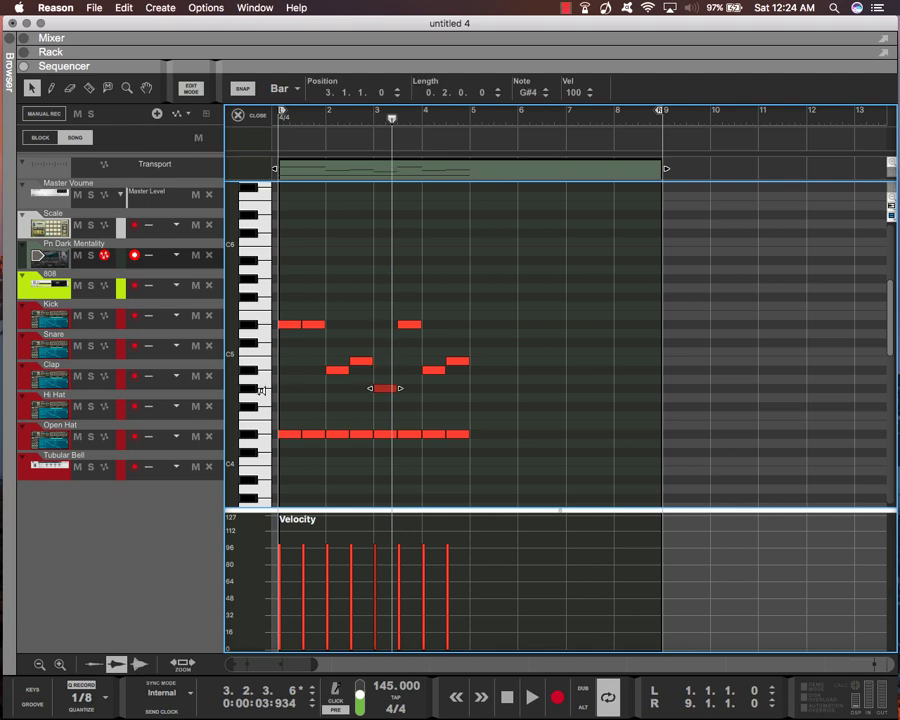
click(254, 401)
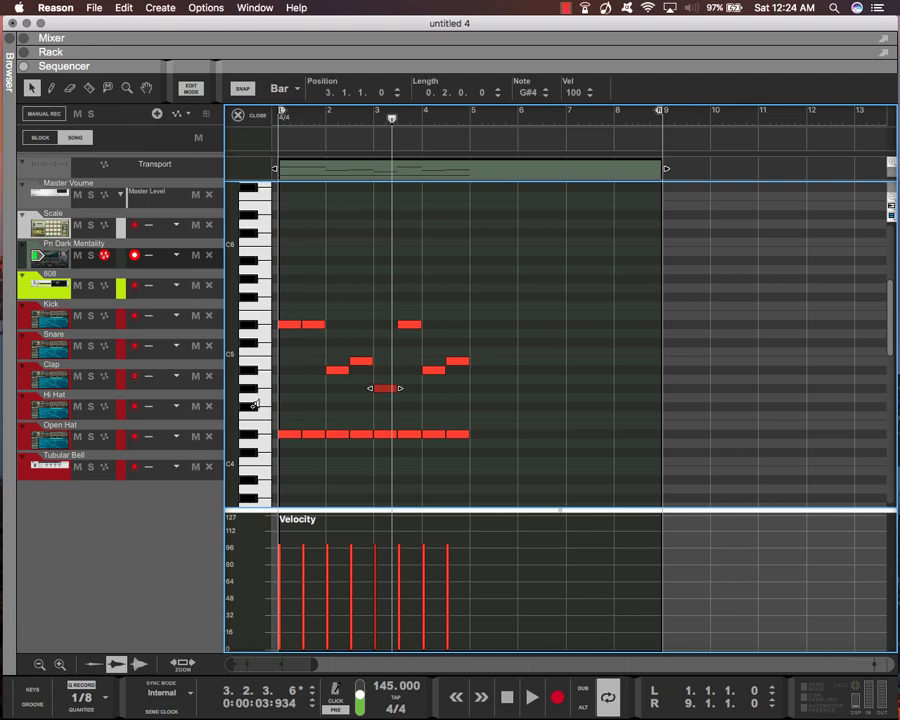
- Lower the second upper note in bar 3 to A#4 and audition G#4 and A#4 on the piano keys
click(411, 323)
key(Down)
key(Down)
key(Down)
key(Down)
key(Down)
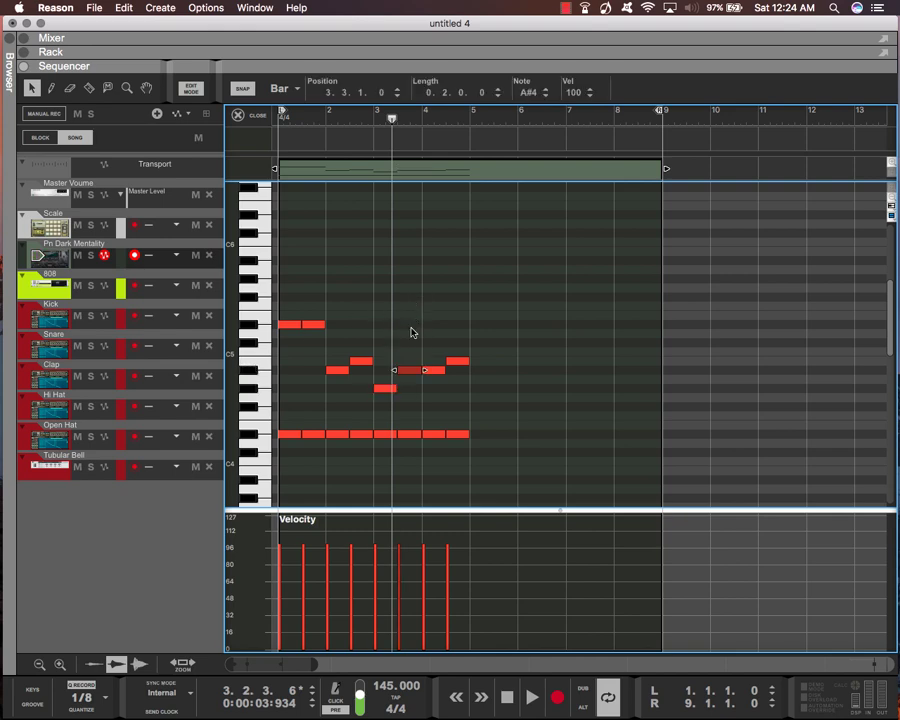
click(259, 388)
click(257, 369)
- Play the four-bar passage from the song start
drag(489, 330, 535, 309)
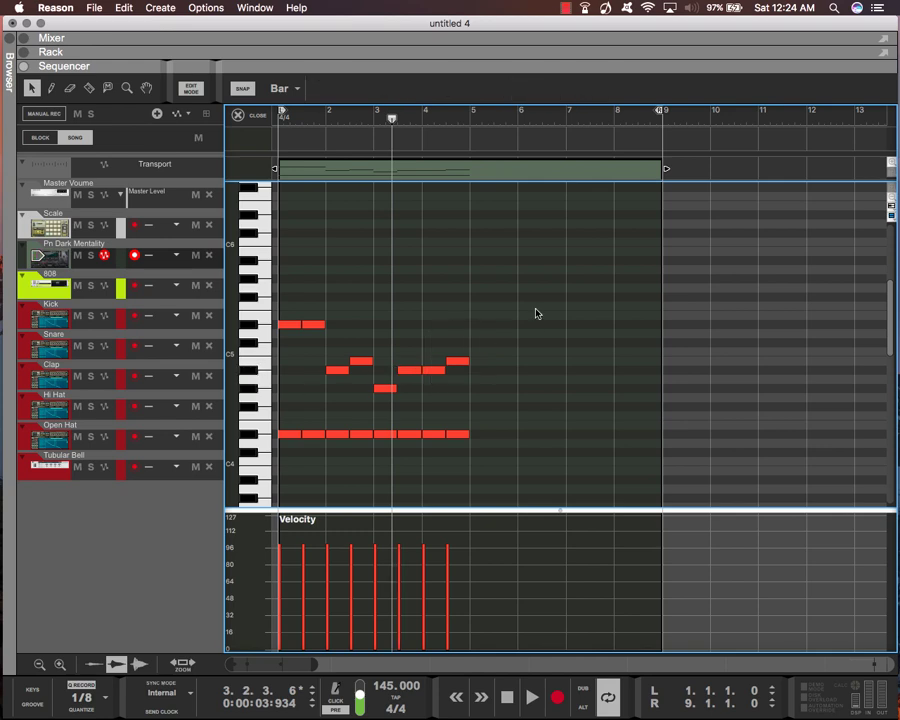
key(shift+Return)
key(space)
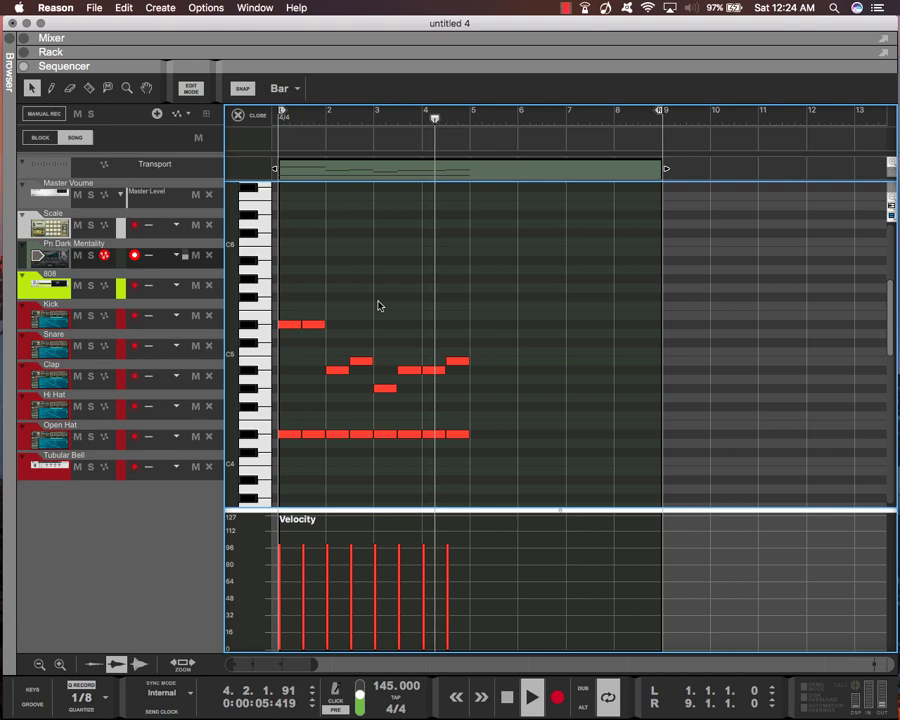
drag(502, 292, 572, 340)
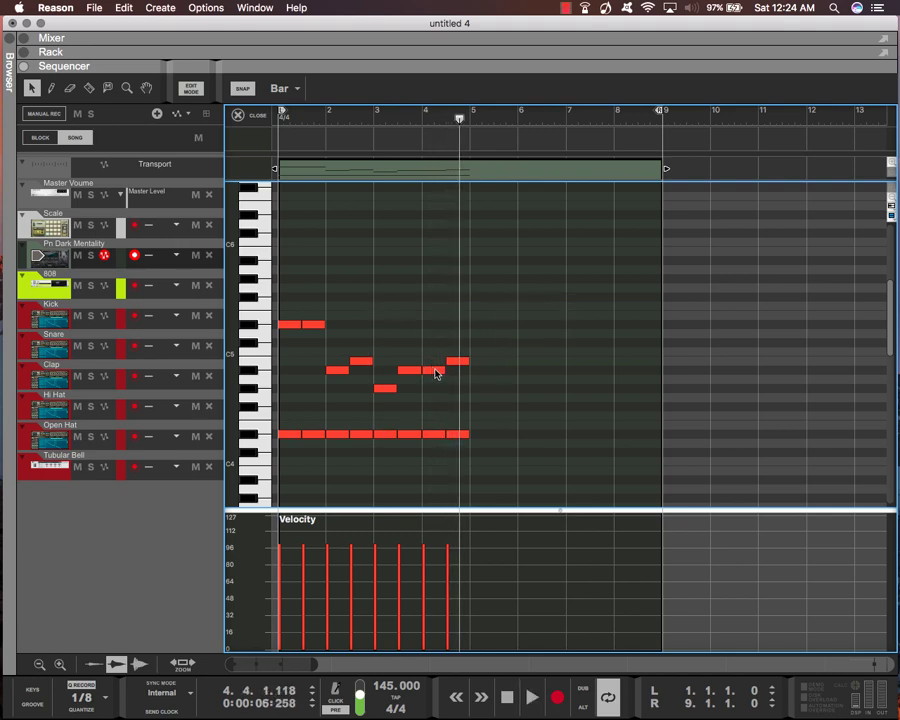
- Raise the two upper notes in bar 4 to C#5 and D#5, and play the passage from the song start
mouse_move(436, 373)
mouse_down()
mouse_move(442, 347)
mouse_move(440, 364)
mouse_move(456, 360)
mouse_move(459, 331)
mouse_move(437, 348)
mouse_up()
key(shift+Return)
key(space)
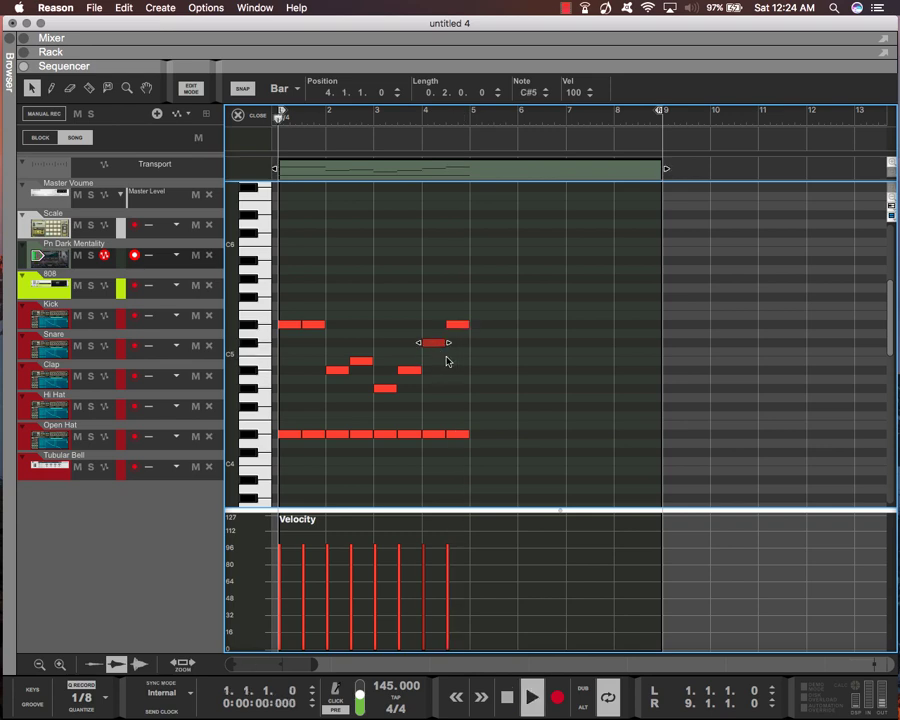
- Select all the notes of bars 1 to 4 and duplicate them into bars 5 to 8
click(547, 278)
drag(545, 278, 246, 452)
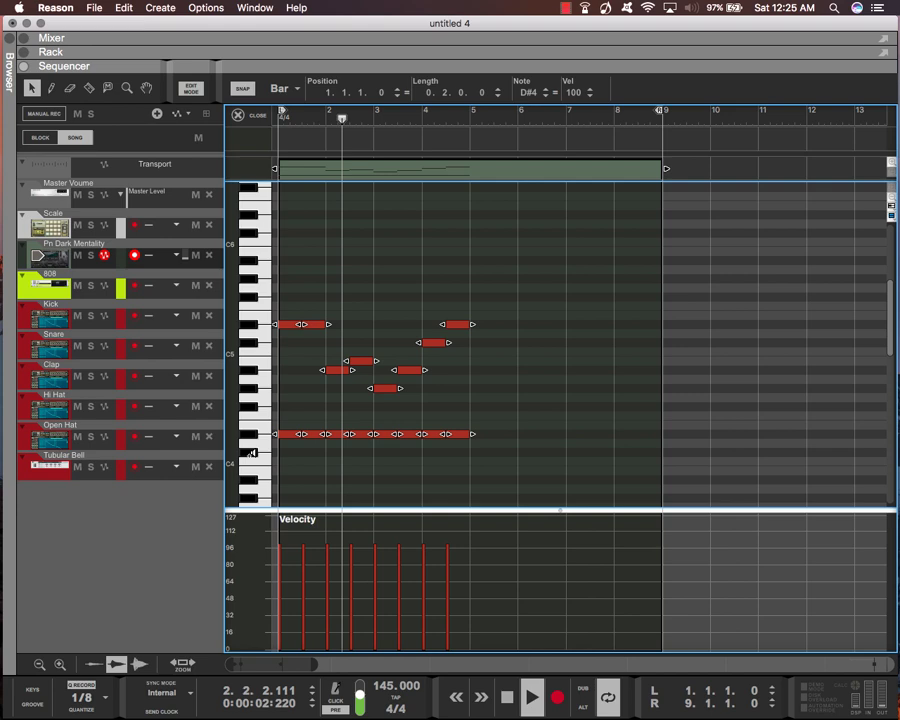
click(518, 364)
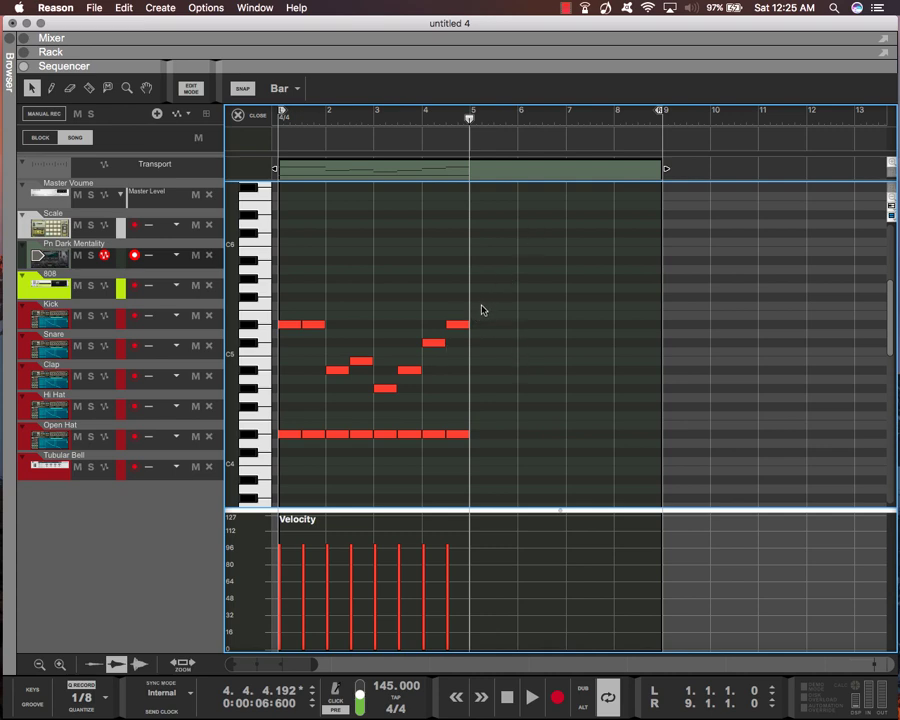
key(super+a)
key(super+d)
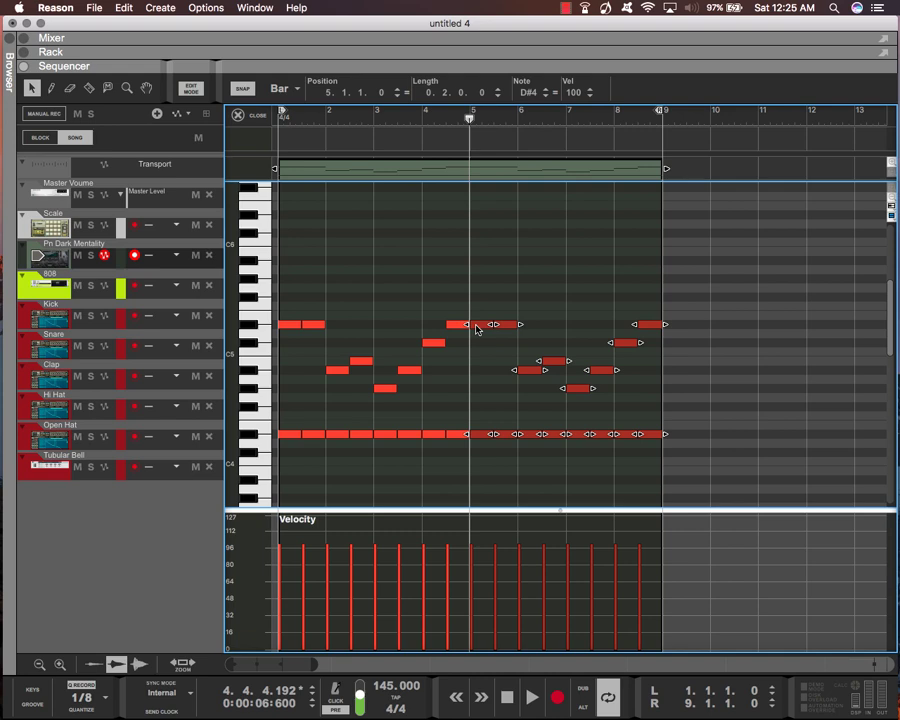
- Play the duplicated eight-bar melody from the song start, stop it and clear the note selection
key(shift+Return)
key(shift+Return)
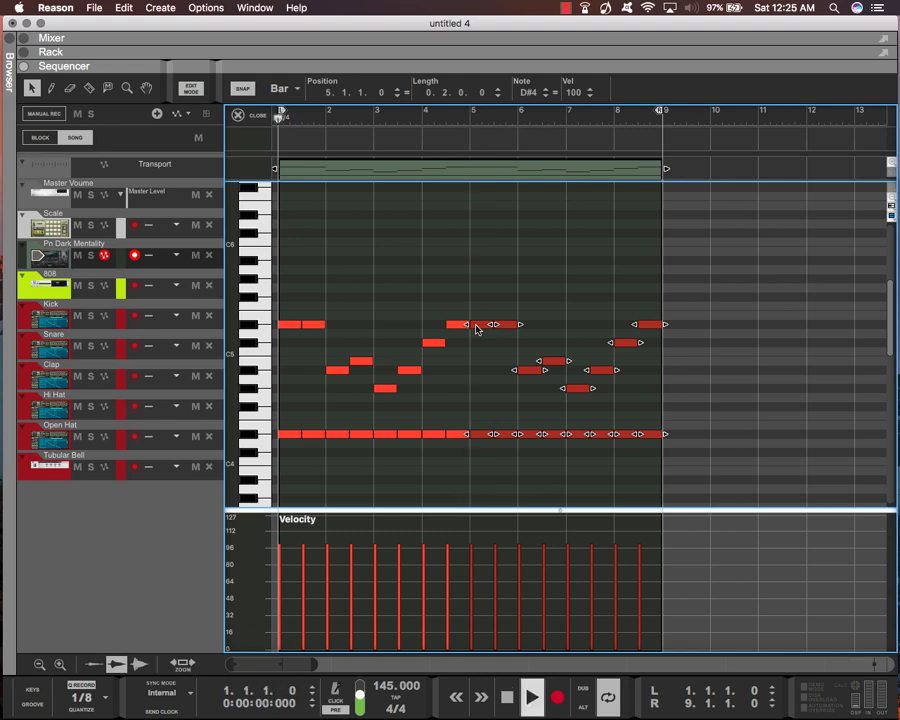
key(space)
click(459, 237)
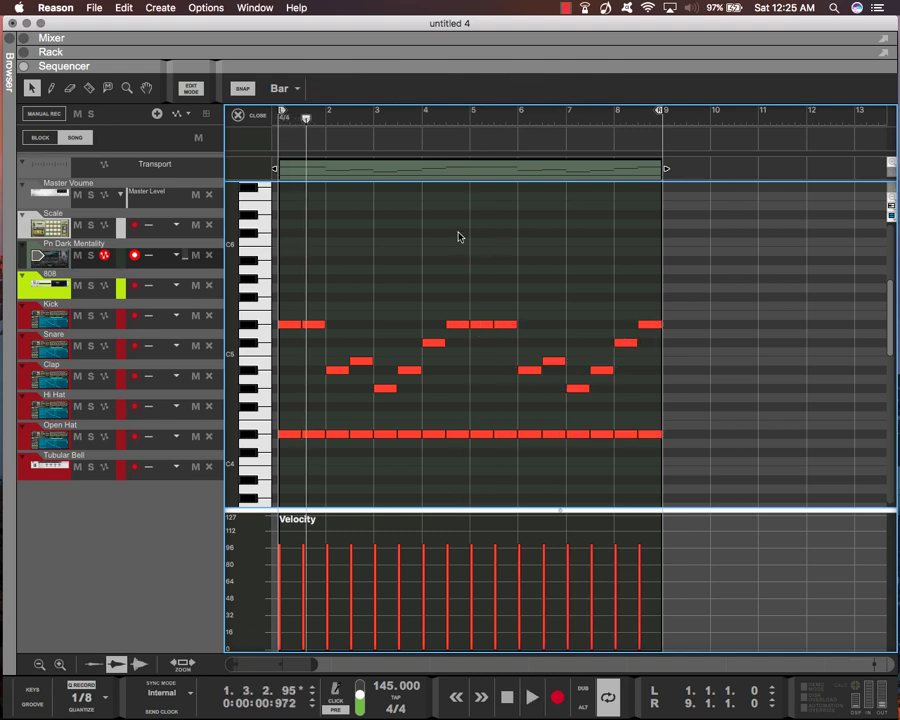
- Set the loop to the eight-bar Pn Dark Mentality clip, with the locators at bars 1 and 9
right_click(465, 180)
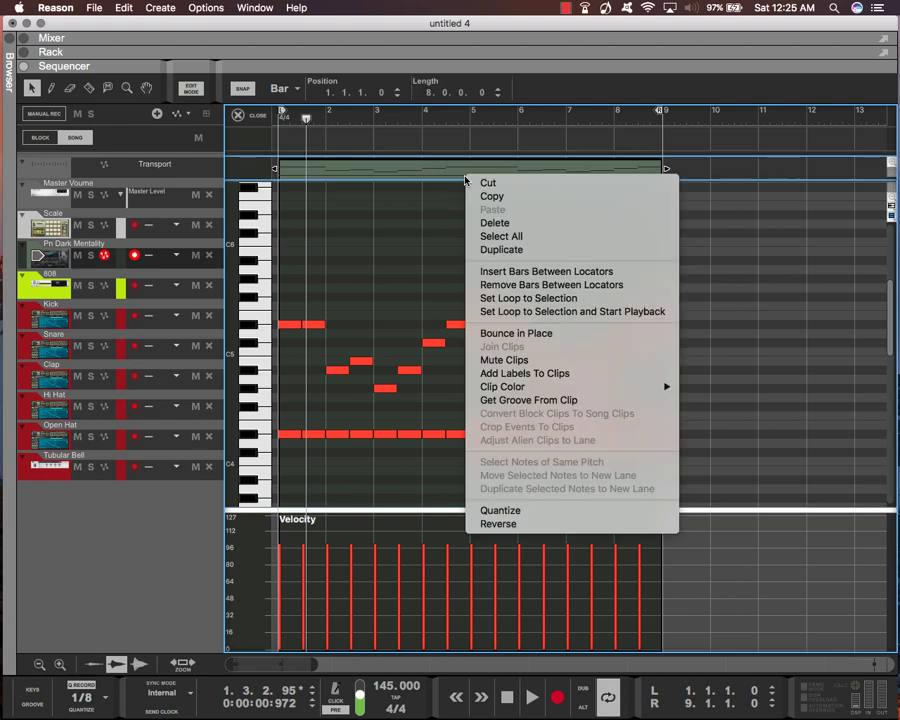
click(521, 302)
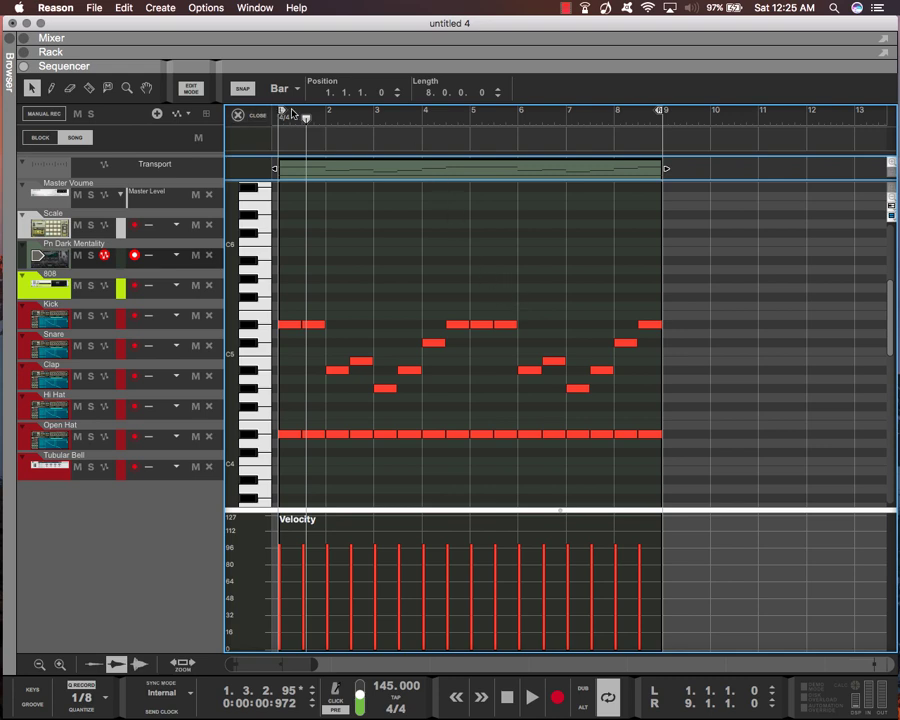
mouse_move(283, 111)
mouse_down()
mouse_move(341, 118)
mouse_move(284, 119)
mouse_up()
drag(708, 121, 662, 114)
- Play the looped melody from the song start and look over its notes and velocities in the editor
key(shift+Return)
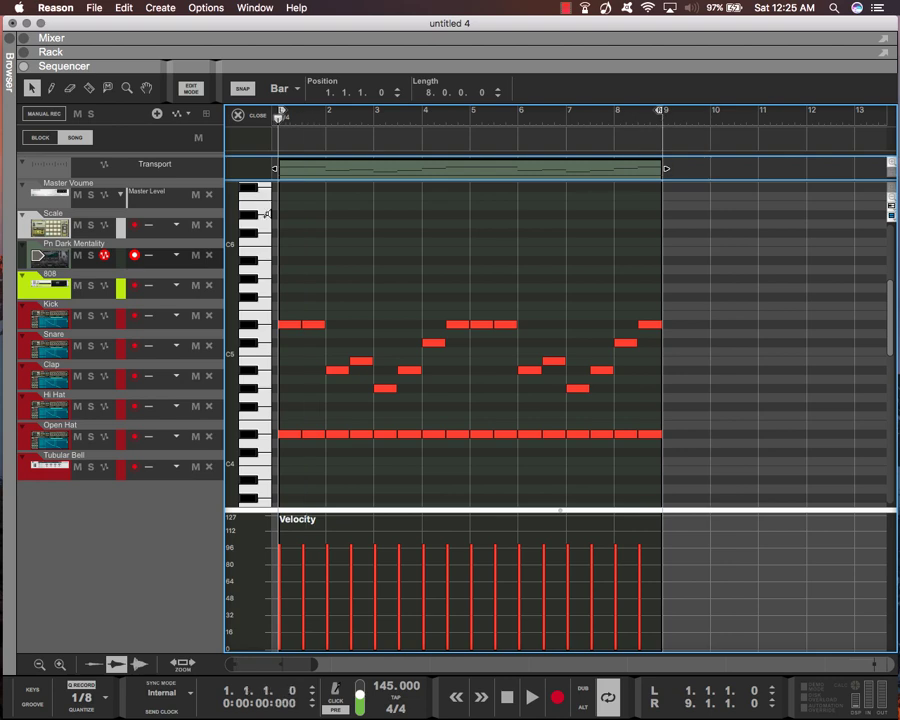
key(space)
scroll(343, 261, down, 5)
scroll(343, 261, up, 10)
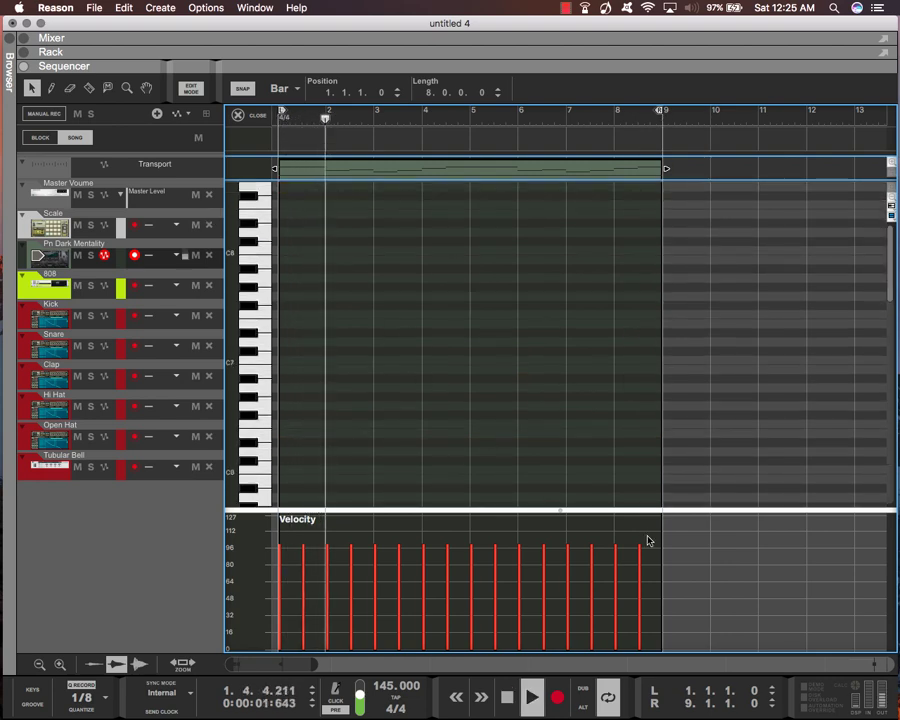
scroll(546, 438, down, 5)
drag(666, 552, 268, 570)
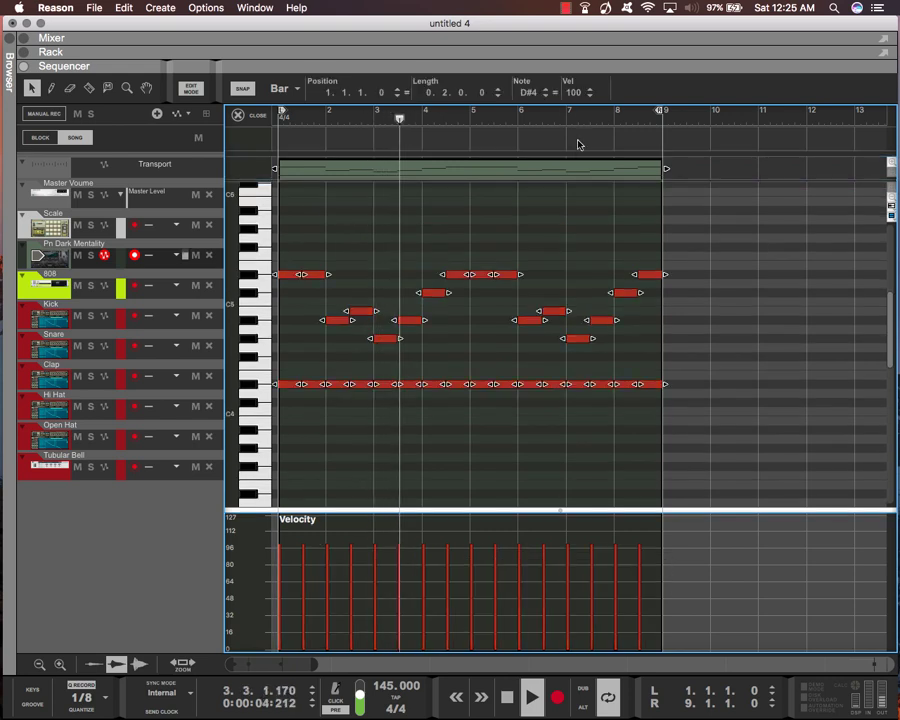
click(392, 244)
key(space)
- Bring up the rack and unfold the Pn Dark Mentality mix channel to expose its insert FX section
drag(400, 66, 371, 662)
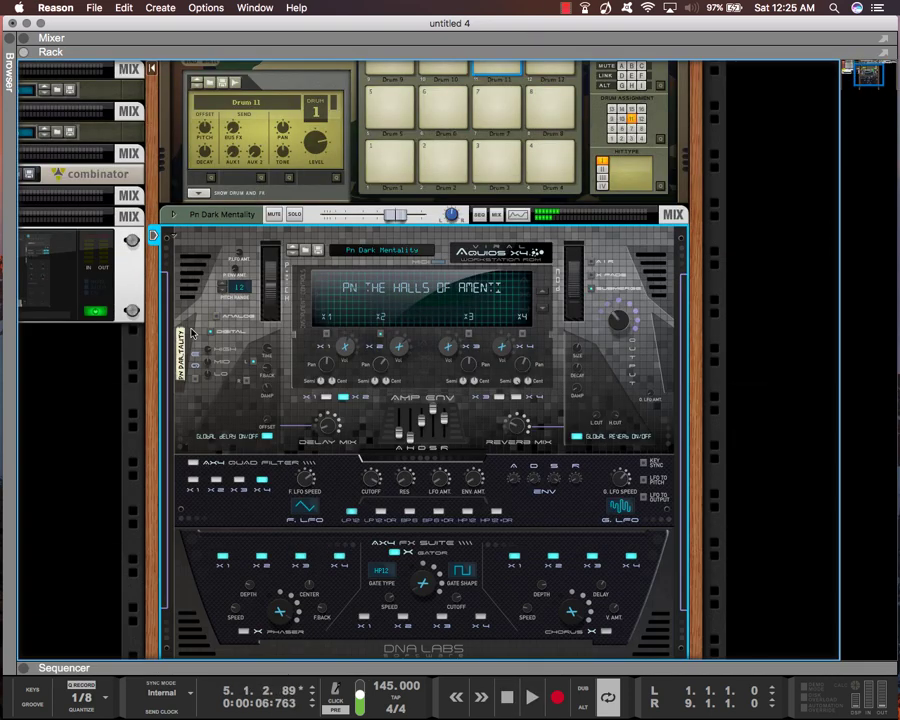
click(168, 216)
click(172, 214)
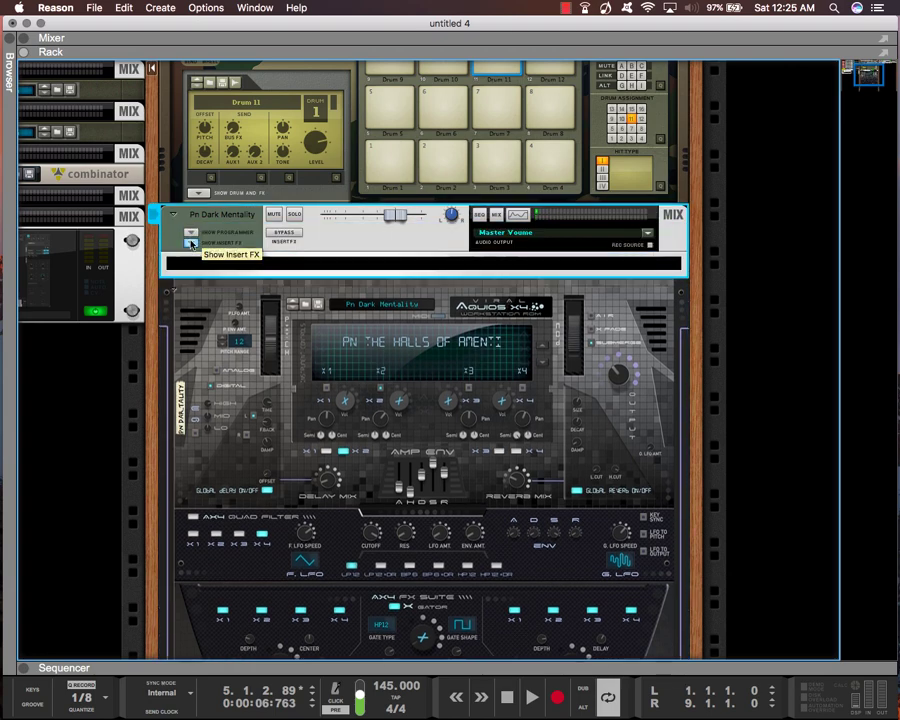
- Add the Cableguys HalfTime effect to the Pn Dark Mentality insert FX and open its plugin window
right_click(200, 263)
mouse_move(240, 418)
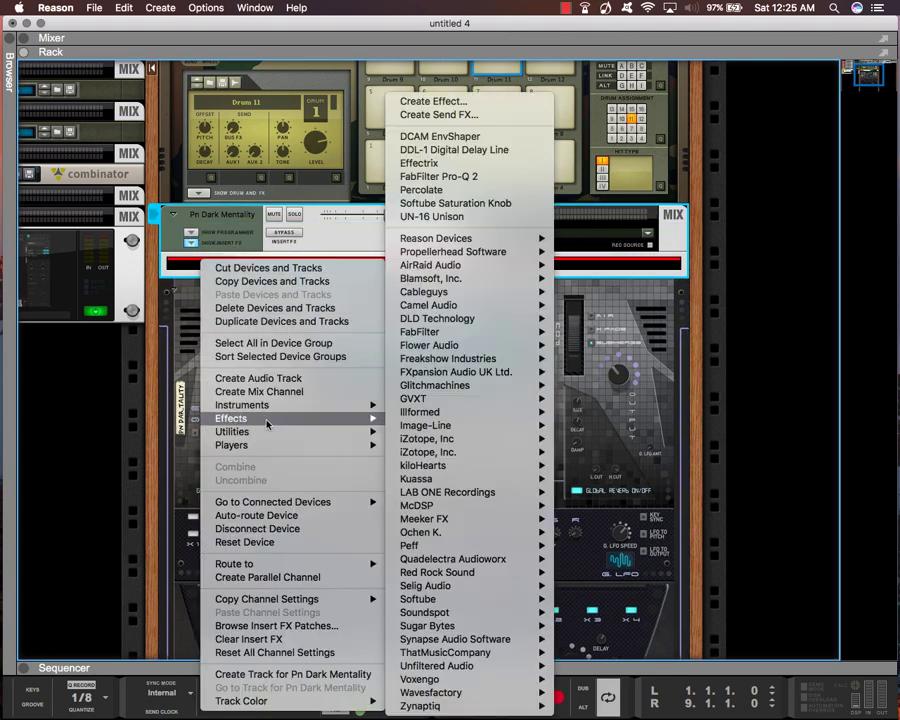
mouse_move(411, 398)
mouse_move(442, 392)
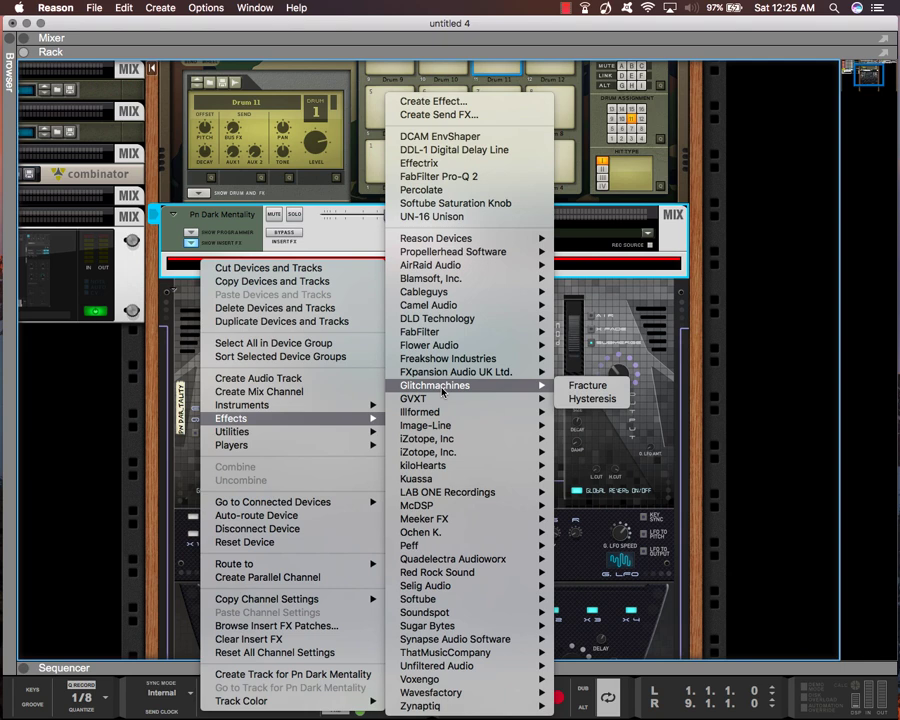
mouse_move(468, 345)
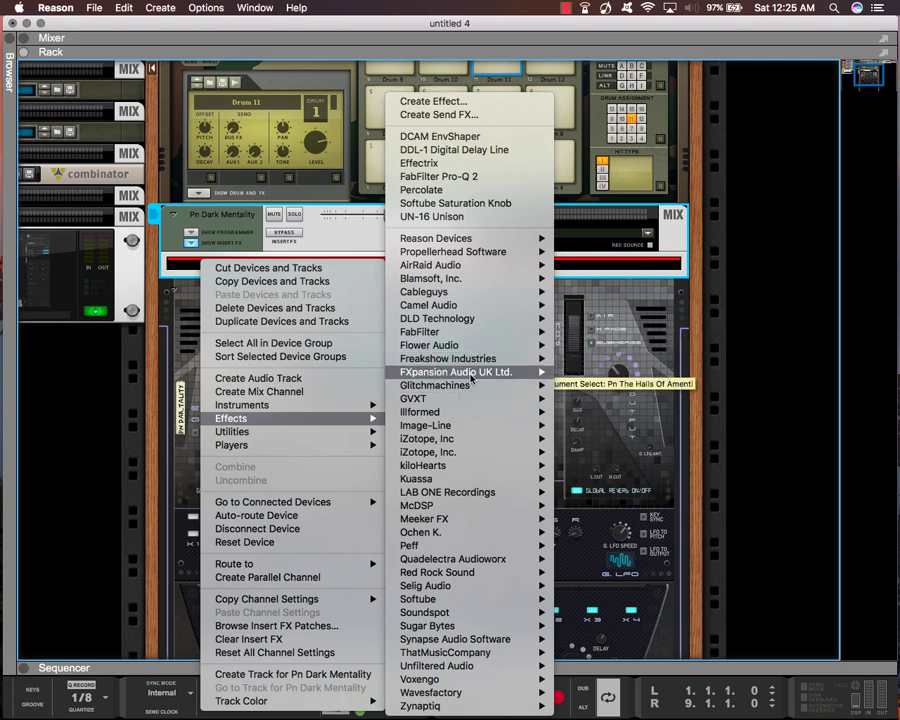
mouse_move(477, 416)
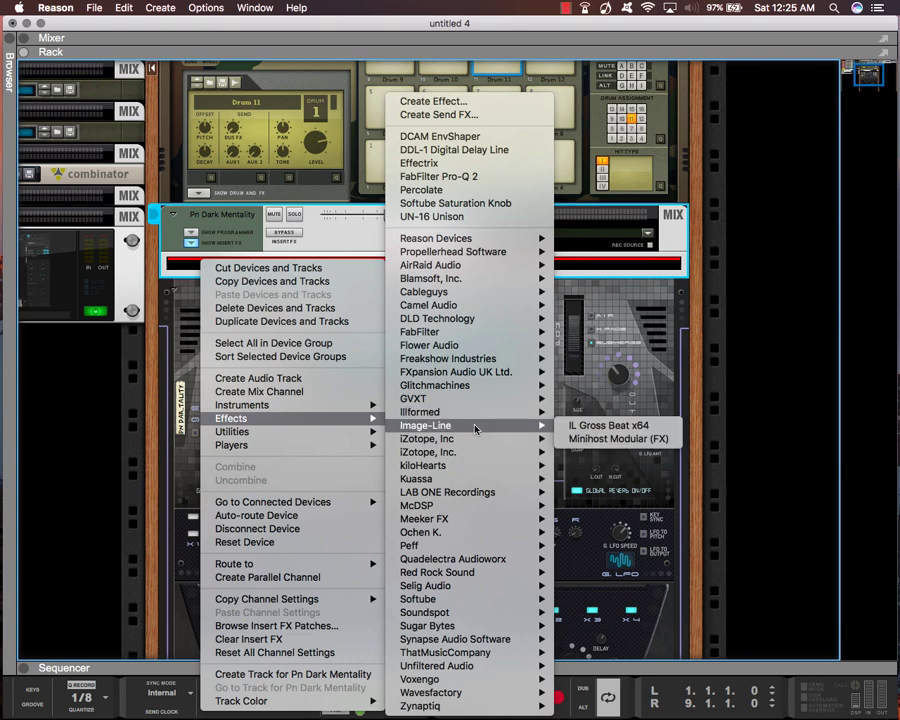
mouse_move(468, 291)
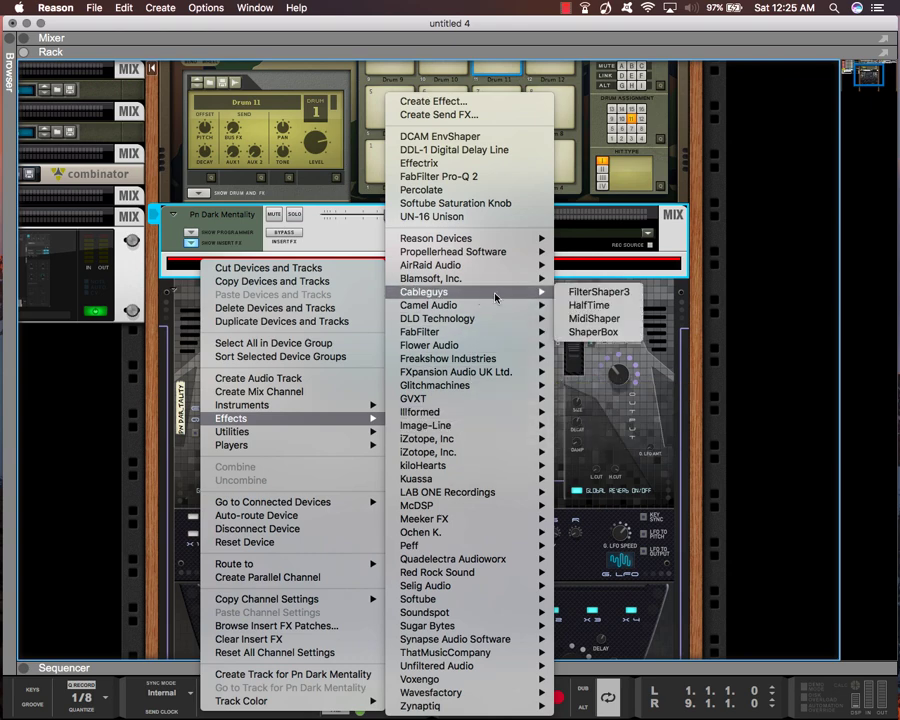
click(590, 305)
click(516, 346)
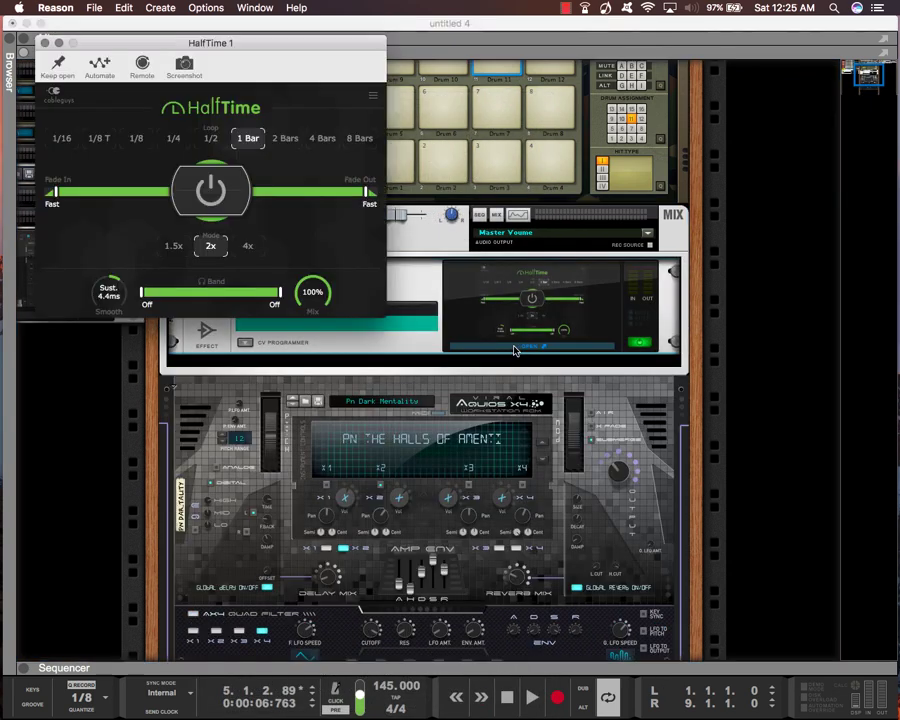
- Set HalfTime's loop to 1/2 with the 2x mode and play the melody from the song start
click(211, 139)
key(shift+Return)
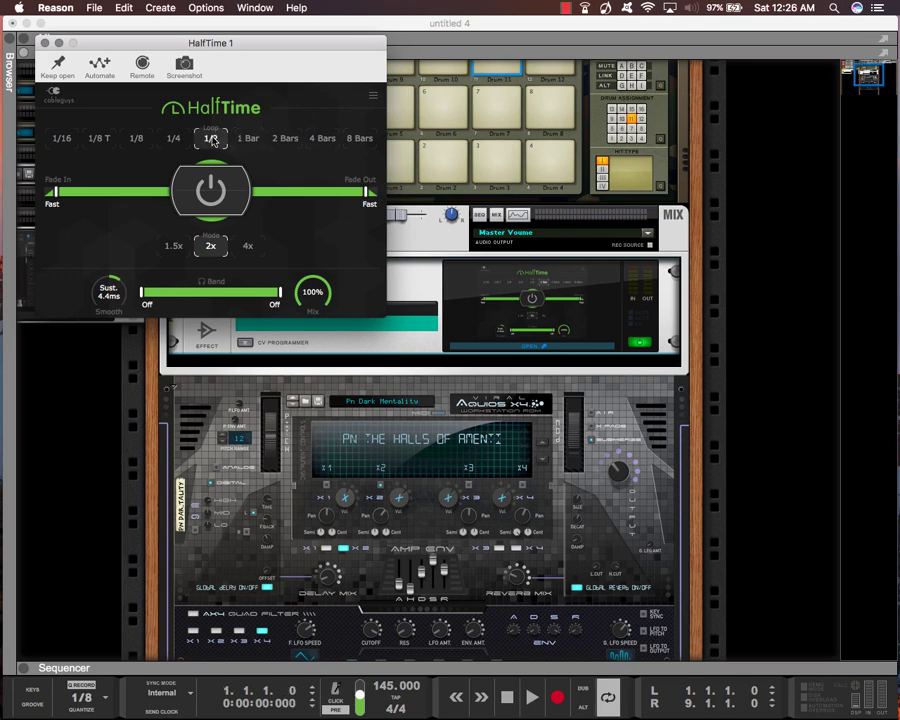
drag(140, 47, 445, 87)
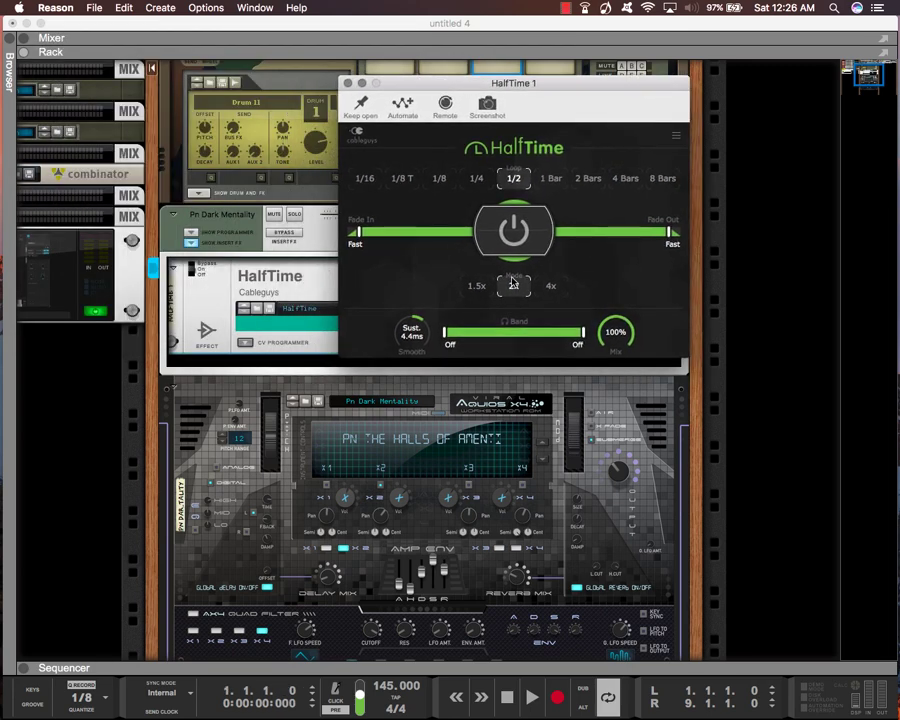
click(512, 285)
click(532, 697)
drag(433, 93, 499, 88)
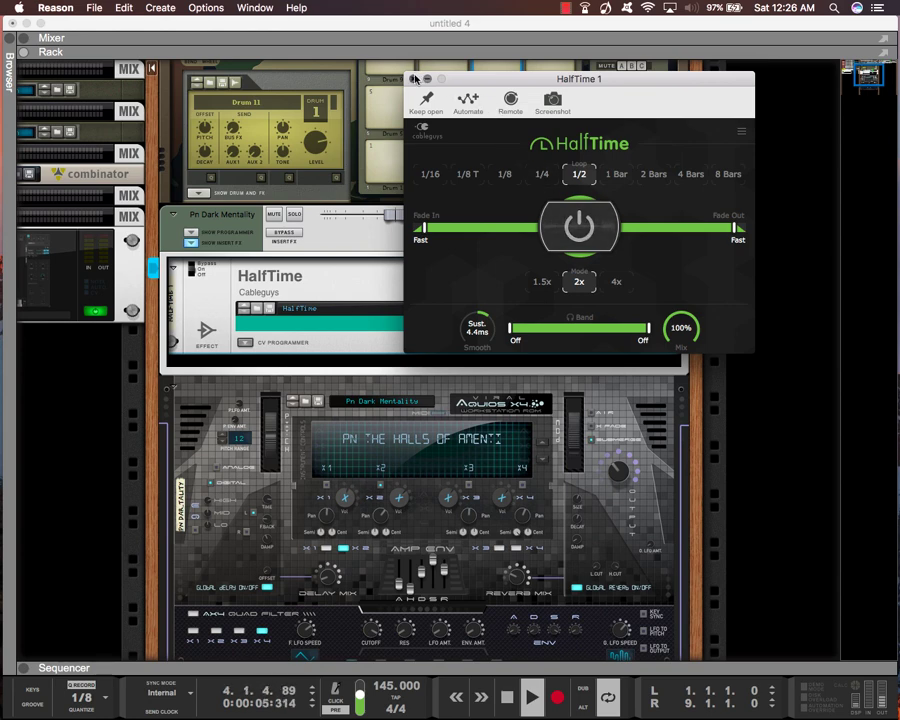
- Close the HalfTime window, hide the insert FX and fold the Pn Dark Mentality mix channel
click(415, 78)
click(189, 242)
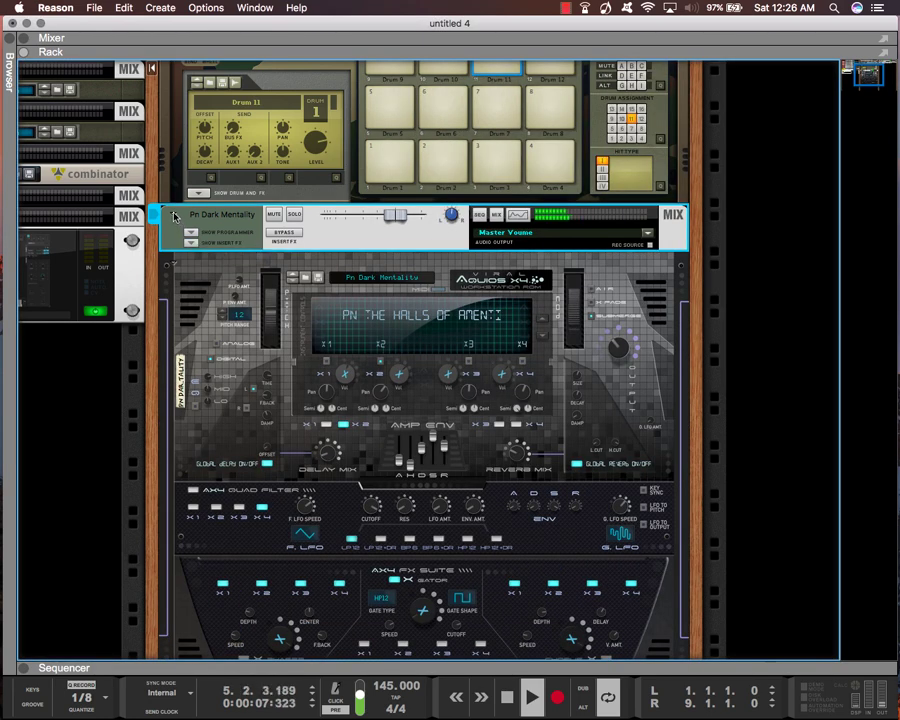
click(173, 215)
- Create a second DNA Labs Aquios X4 Workstation ROM instrument in the empty rack space below Pn Dark Mentality
scroll(303, 480, down, 5)
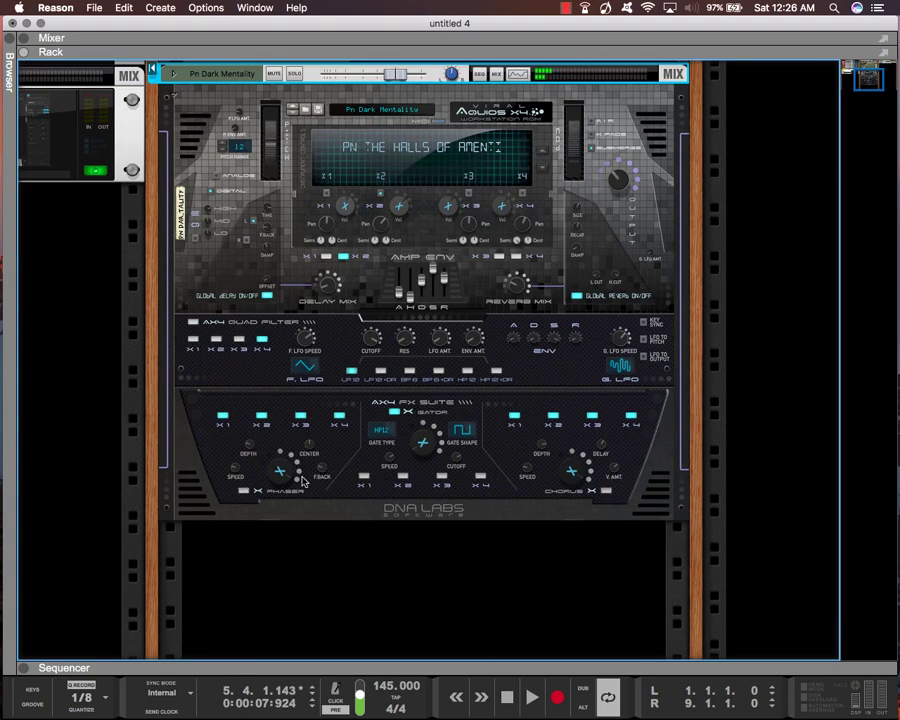
click(327, 610)
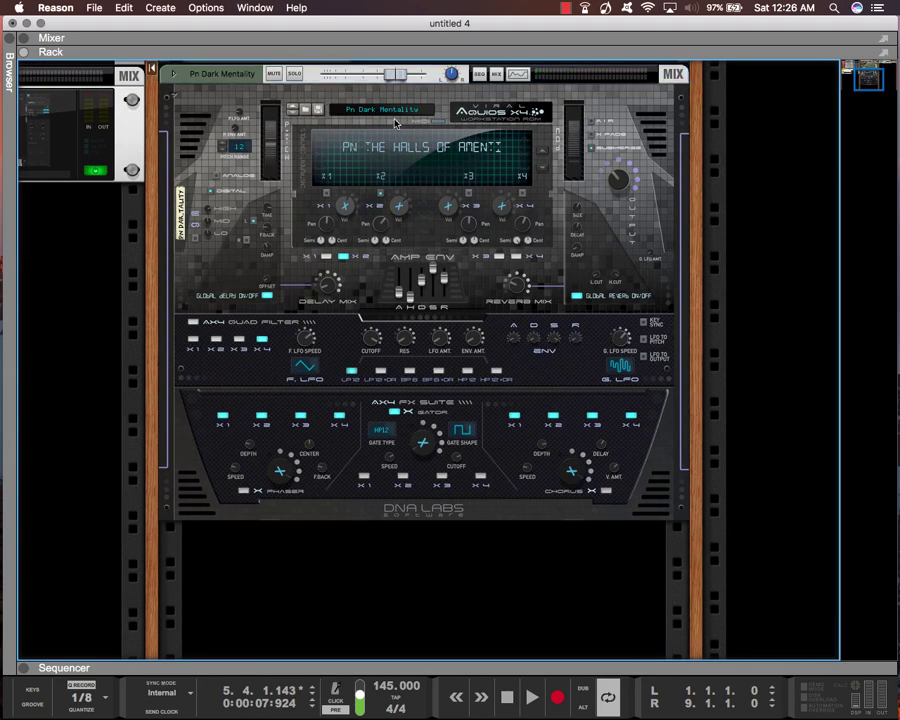
scroll(376, 550, up, 1)
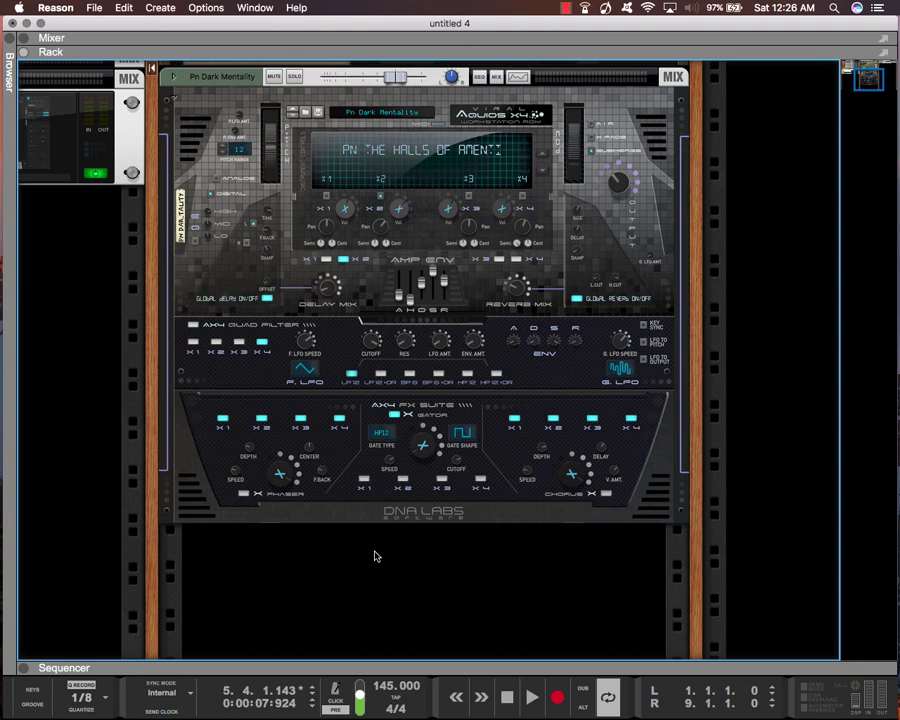
right_click(355, 558)
mouse_move(385, 657)
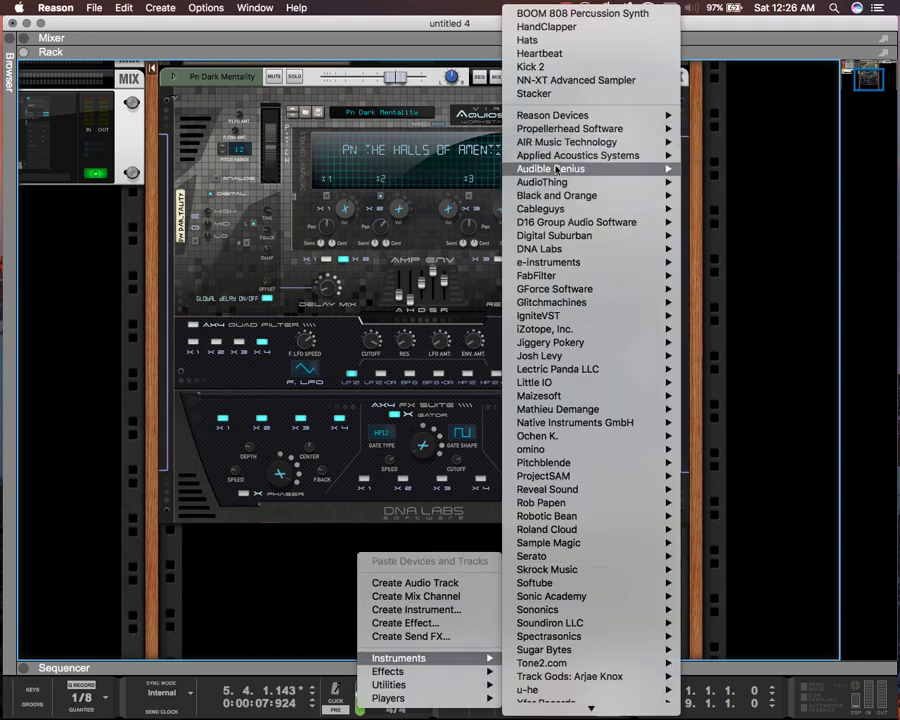
mouse_move(600, 249)
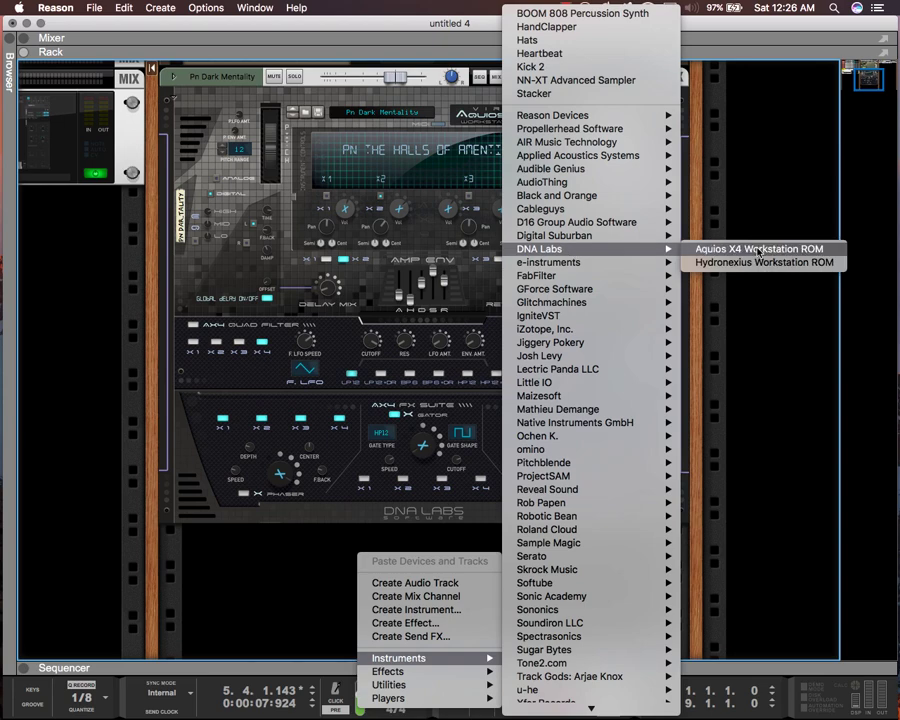
click(759, 248)
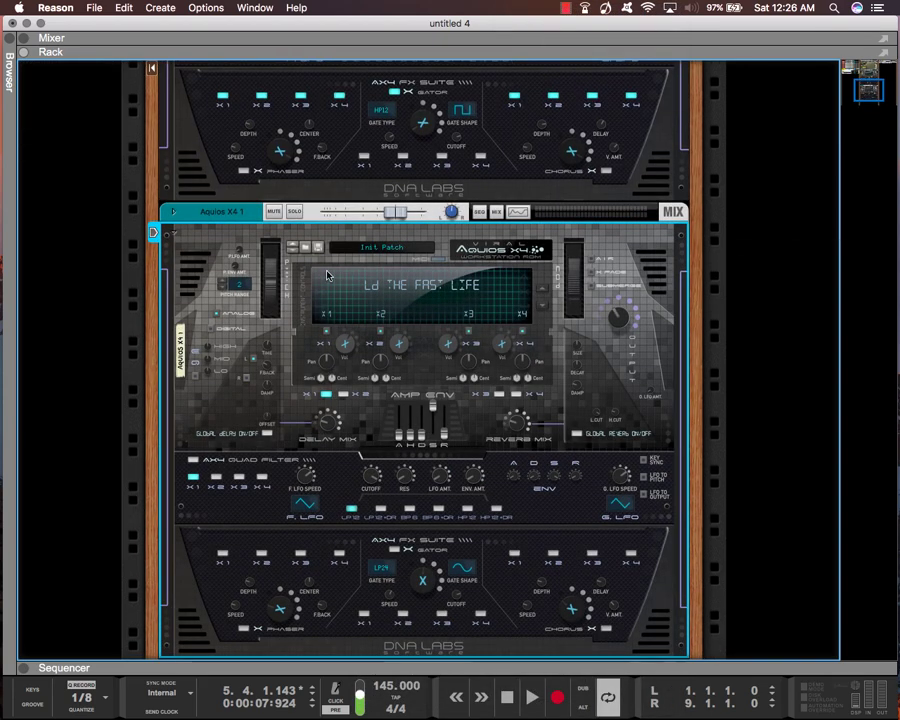
- Load the Pn Paranormal Activity patch into the new Aquios X4 instrument
click(370, 247)
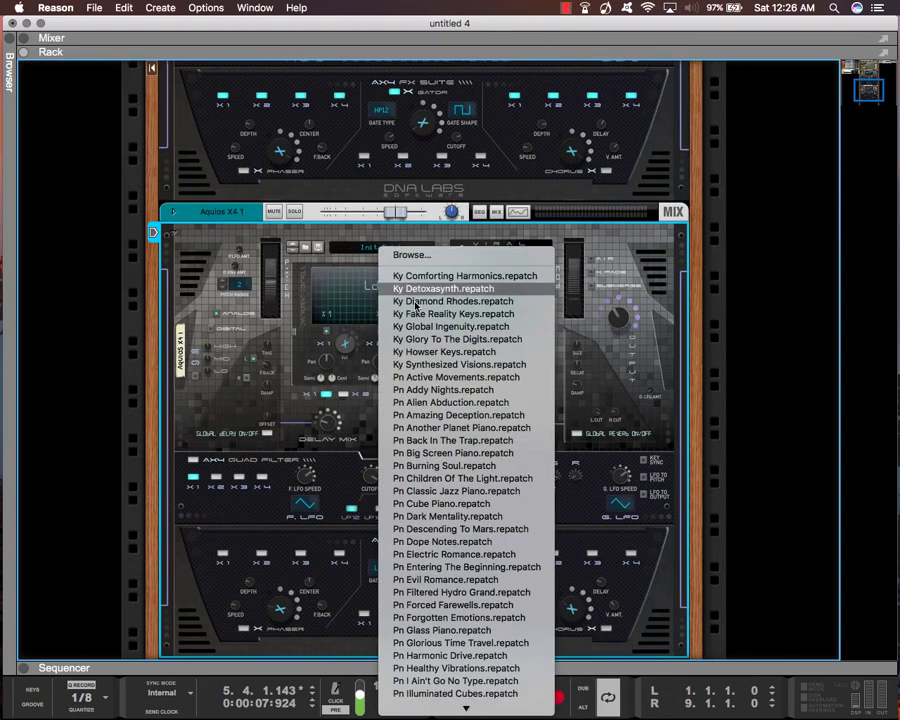
scroll(424, 432, down, 2)
scroll(424, 432, down, 5)
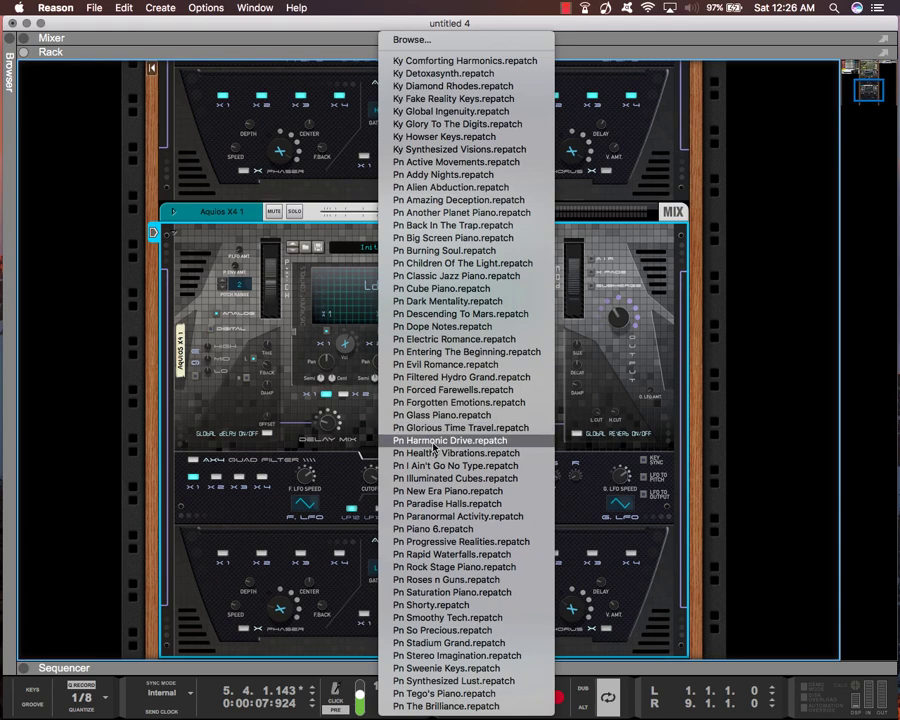
click(441, 519)
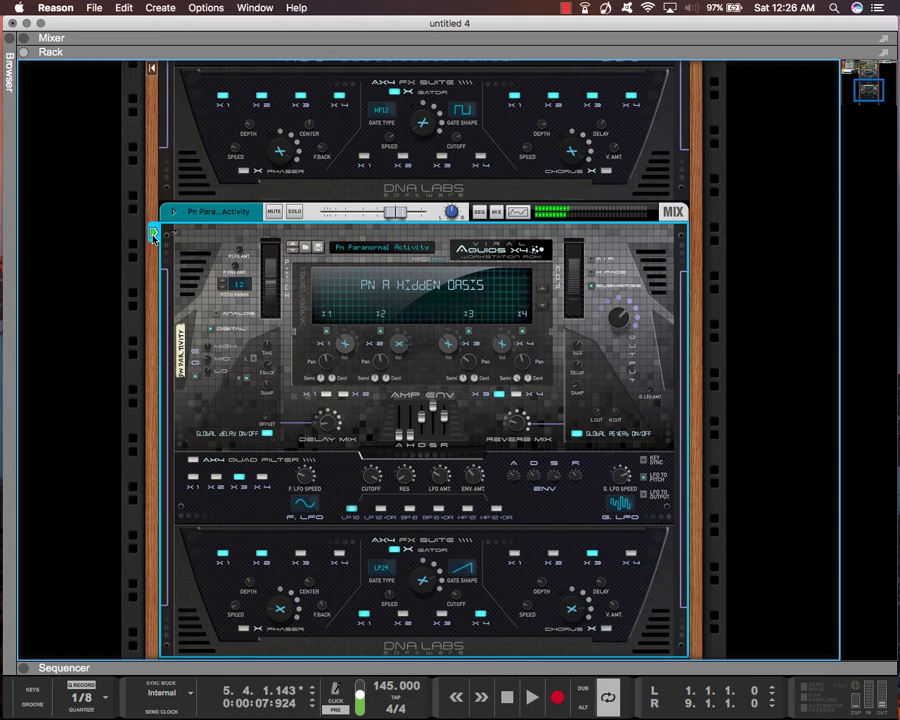
- Add a Dual Arpeggio player to the Pn Paranormal Activity instrument and close the browser
click(8, 48)
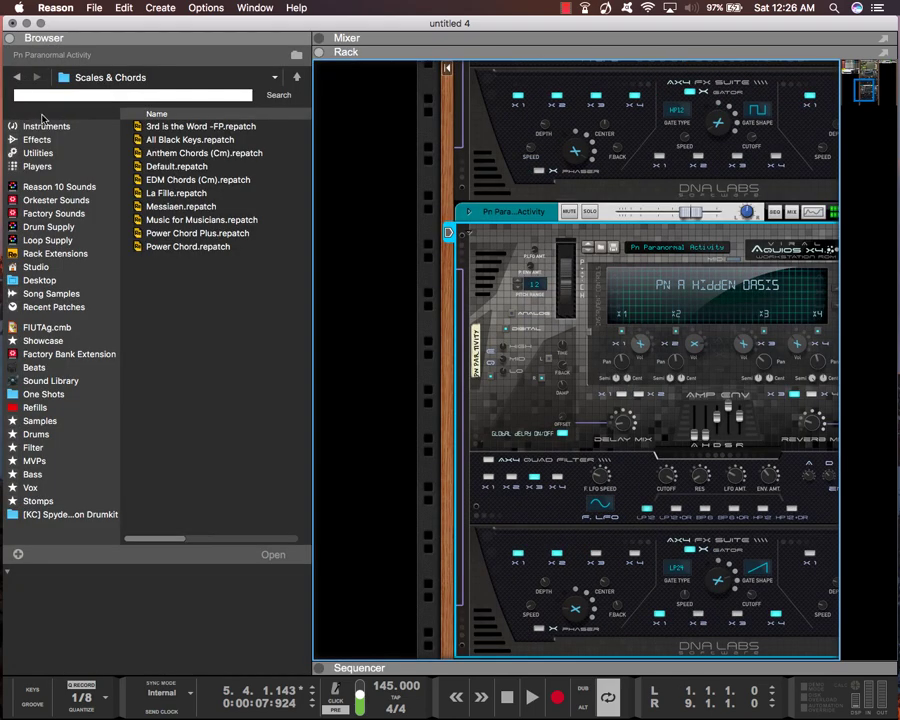
click(48, 168)
click(196, 150)
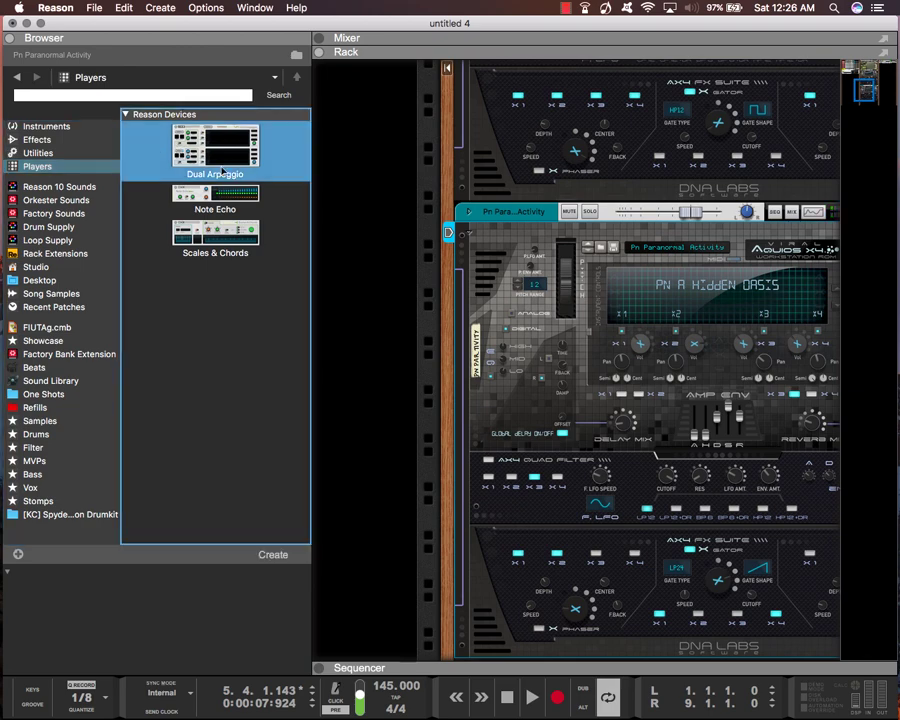
drag(196, 150, 505, 237)
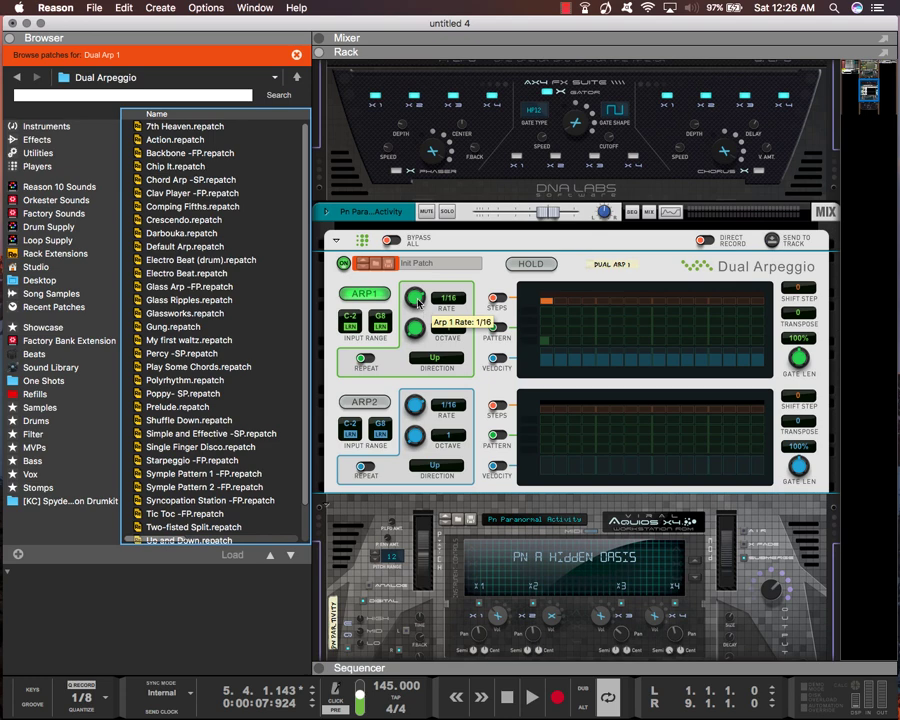
key(F3)
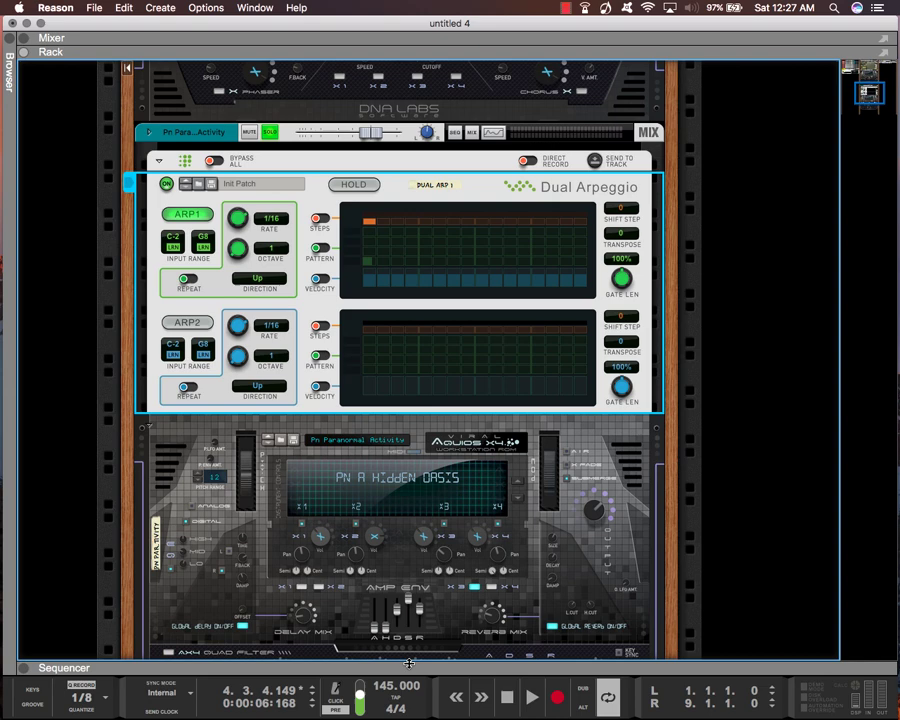
- Copy the eight-bar Pn Dark Mentality clip onto the Pn Paranormal Activity track and open the copy for editing with the rack in view
key(F7)
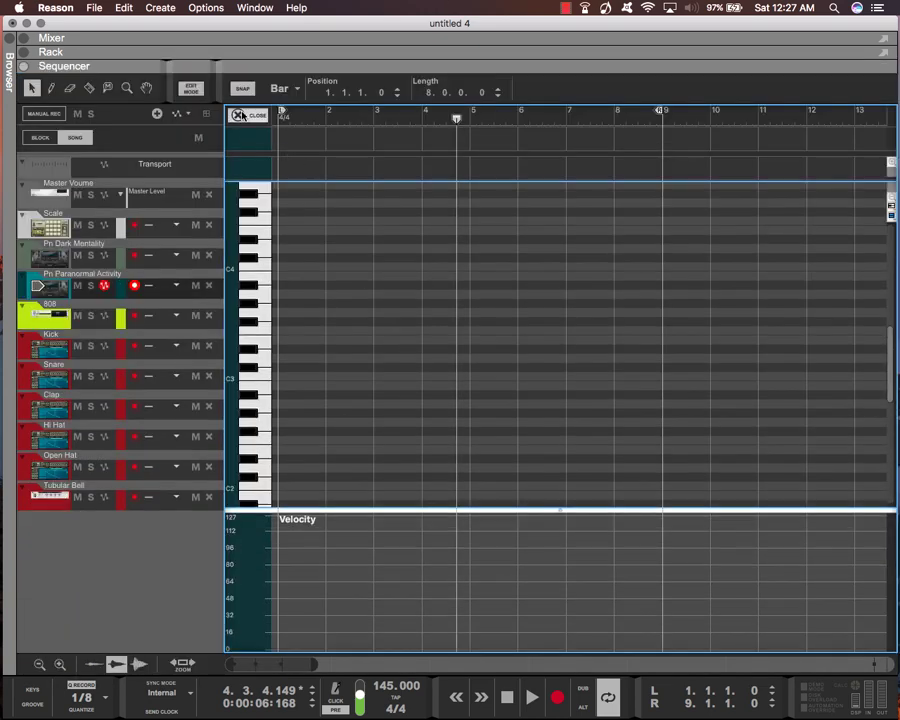
key(super+e)
drag(307, 217, 300, 298)
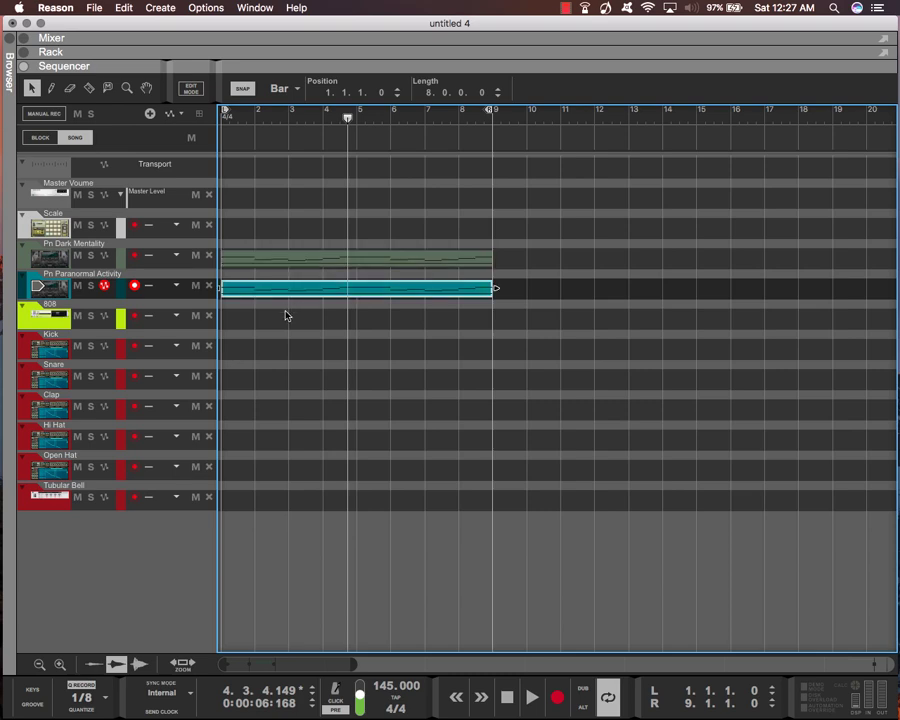
double_click(287, 292)
drag(317, 67, 290, 560)
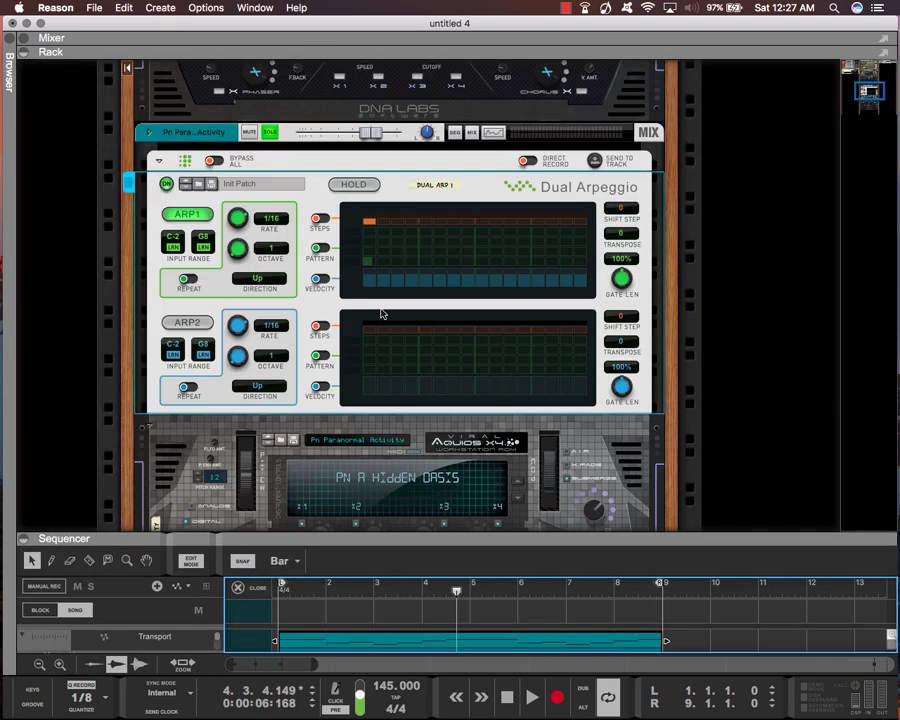
- Set Arp 1's rate to 1/8 while playing the Pn Paranormal Activity arpeggio from the start
key(shift+Return)
key(space)
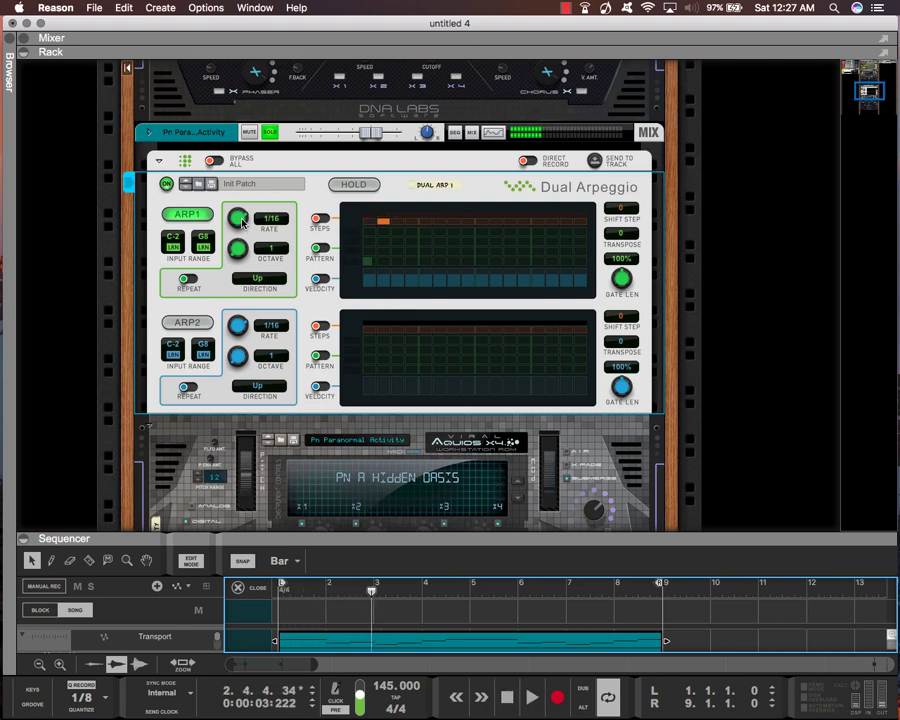
drag(241, 222, 241, 218)
key(Home)
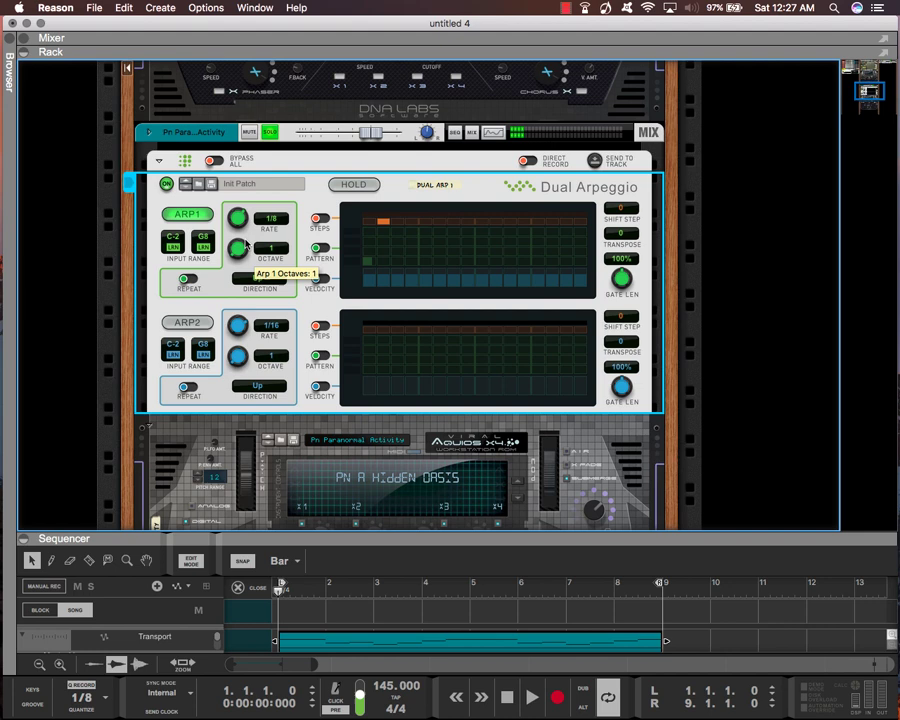
key(space)
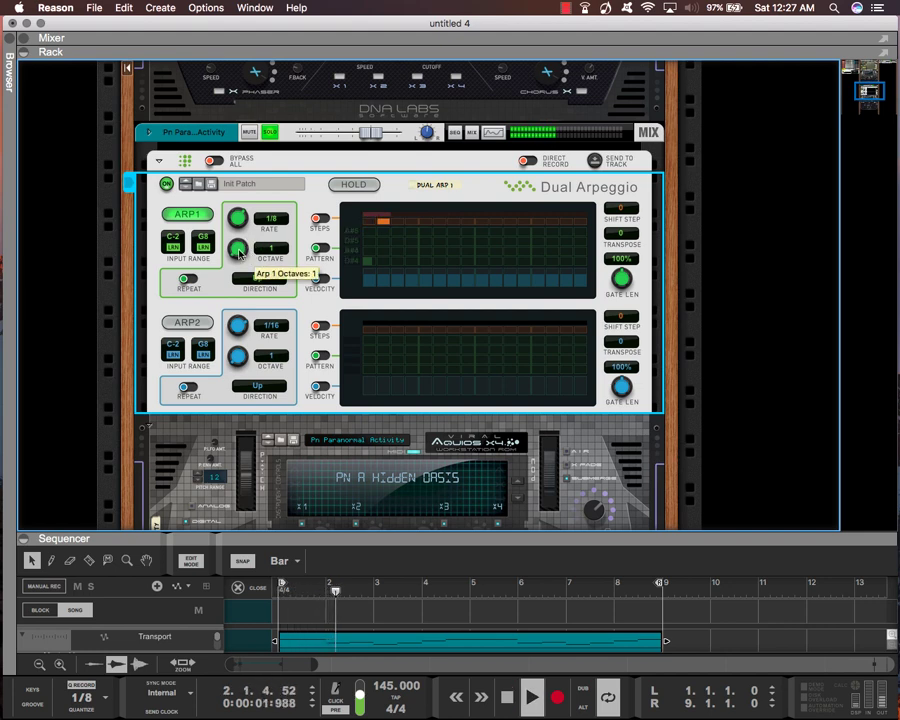
drag(239, 253, 246, 294)
key(space)
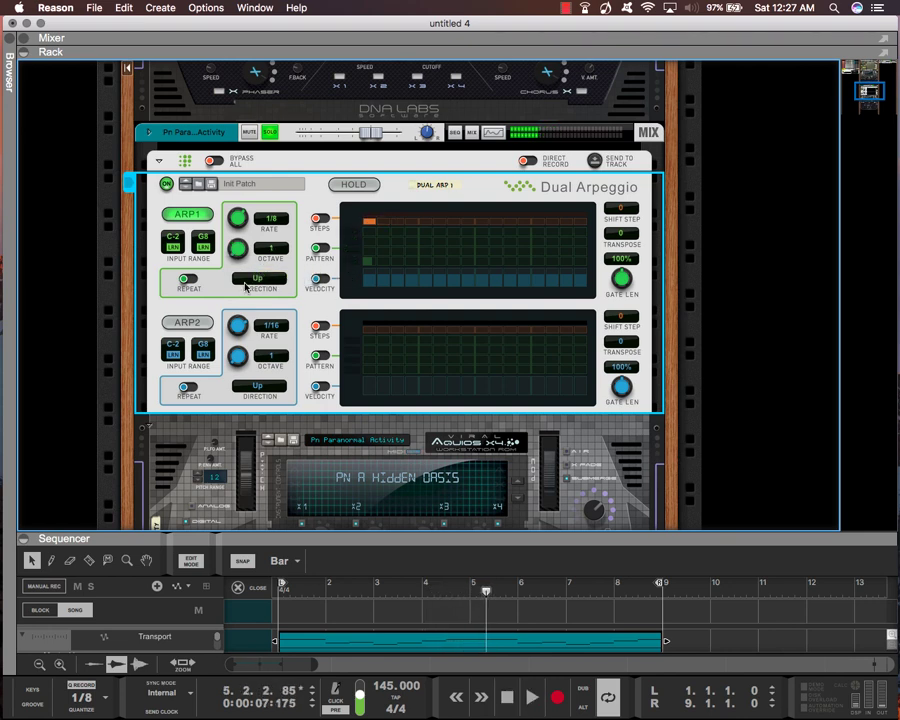
- Enable Arp 1's pattern with steps 1 and 3 on the lowest row, step 2 two rows higher and step 4 one row higher, and audition it
drag(374, 244, 387, 238)
scroll(378, 238, up, 3)
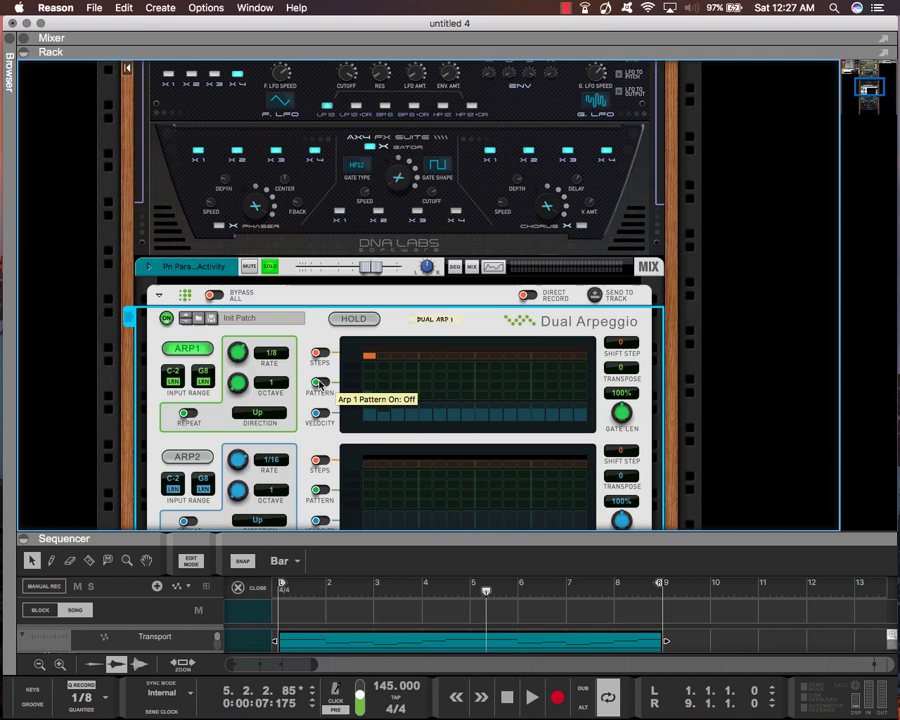
click(322, 384)
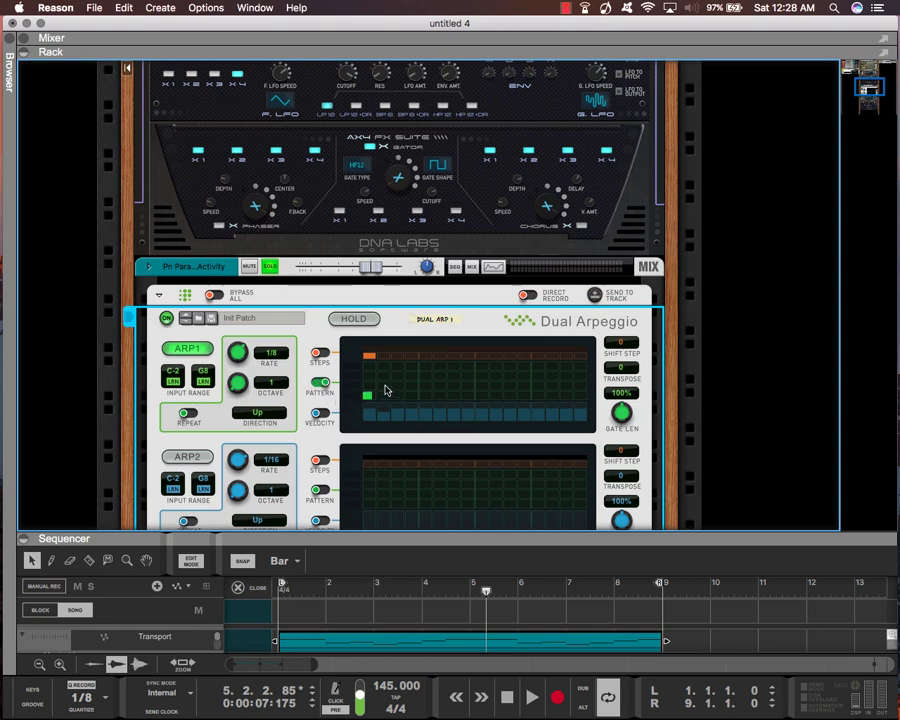
click(320, 354)
click(320, 354)
click(409, 388)
key(space)
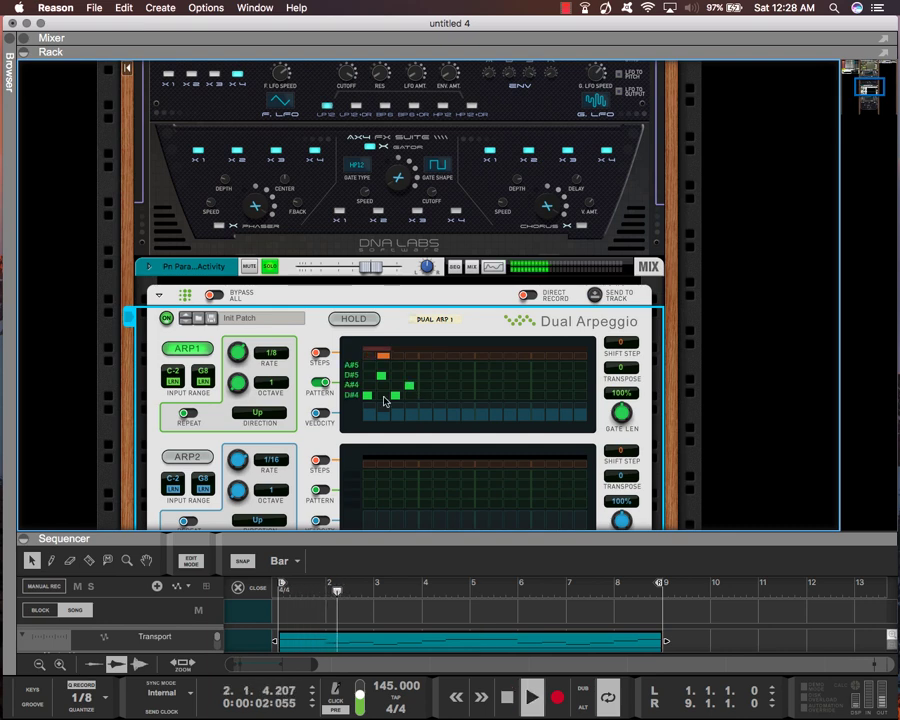
- Take the Pn Paranormal Activity channel out of solo and play it with the full mix while viewing the clip's notes
scroll(378, 402, down, 1)
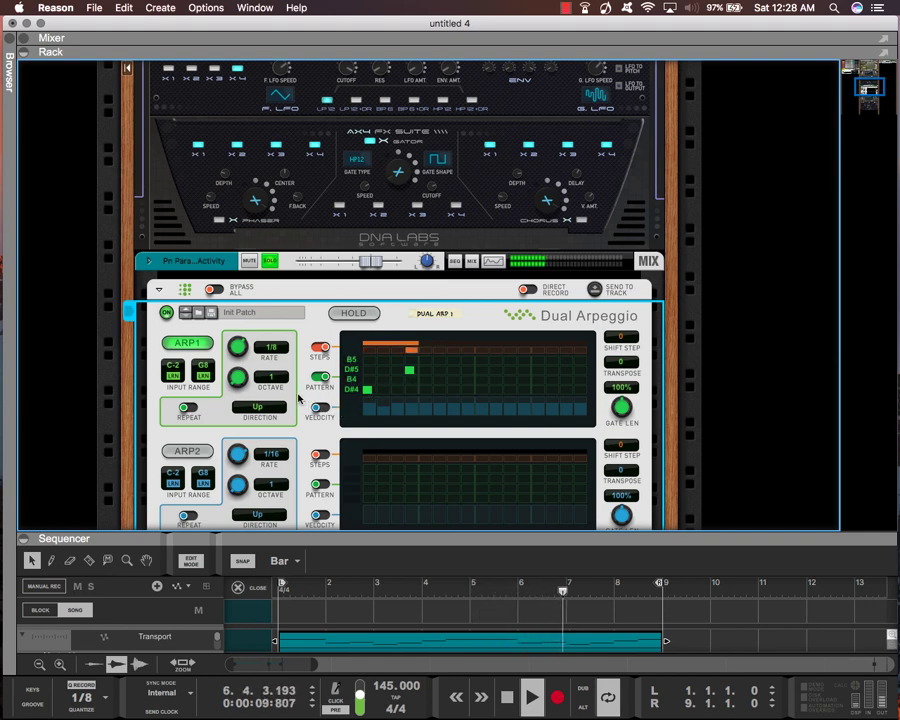
scroll(298, 398, down, 1)
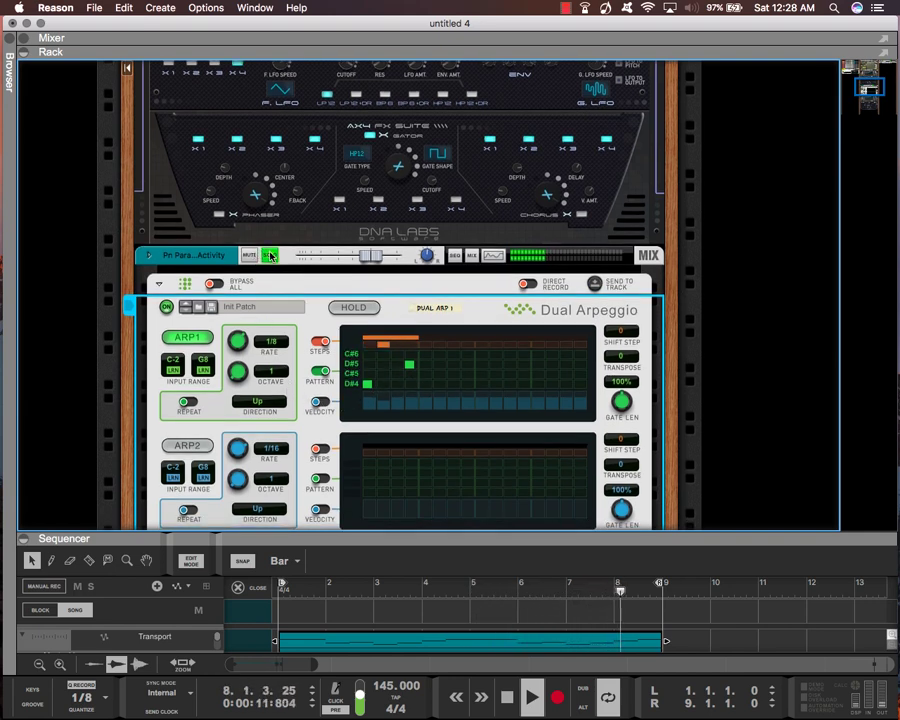
click(270, 257)
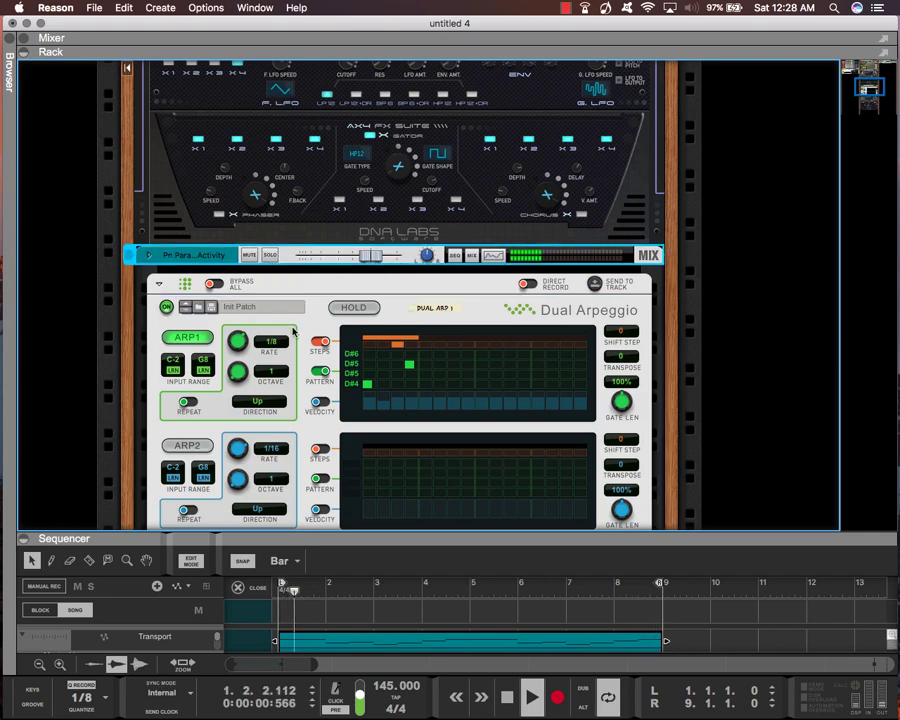
scroll(308, 370, up, 1)
scroll(310, 380, down, 5)
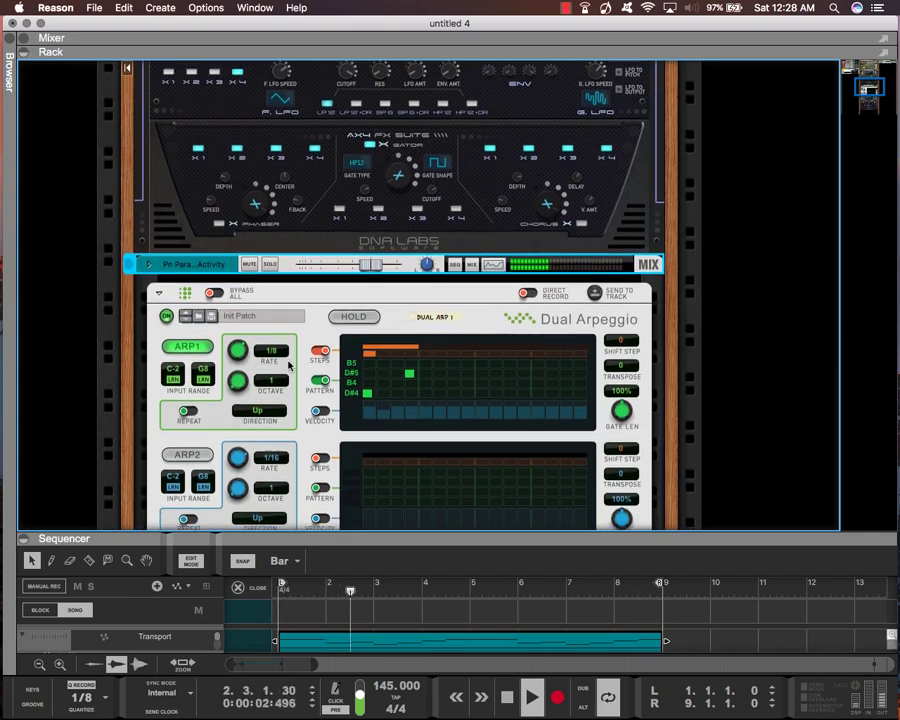
drag(380, 540, 380, 22)
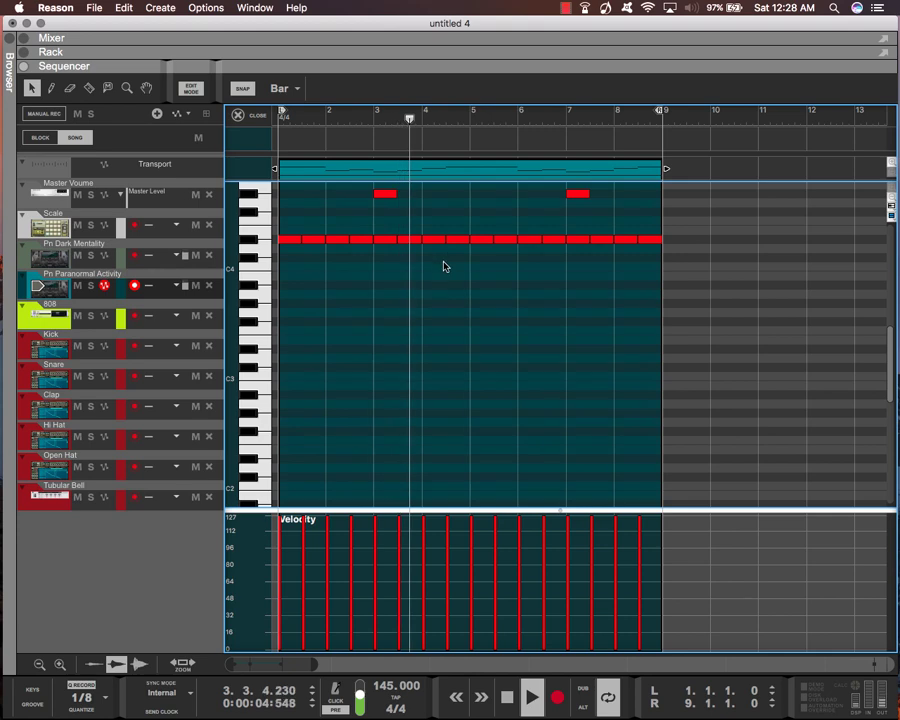
scroll(442, 265, up, 6)
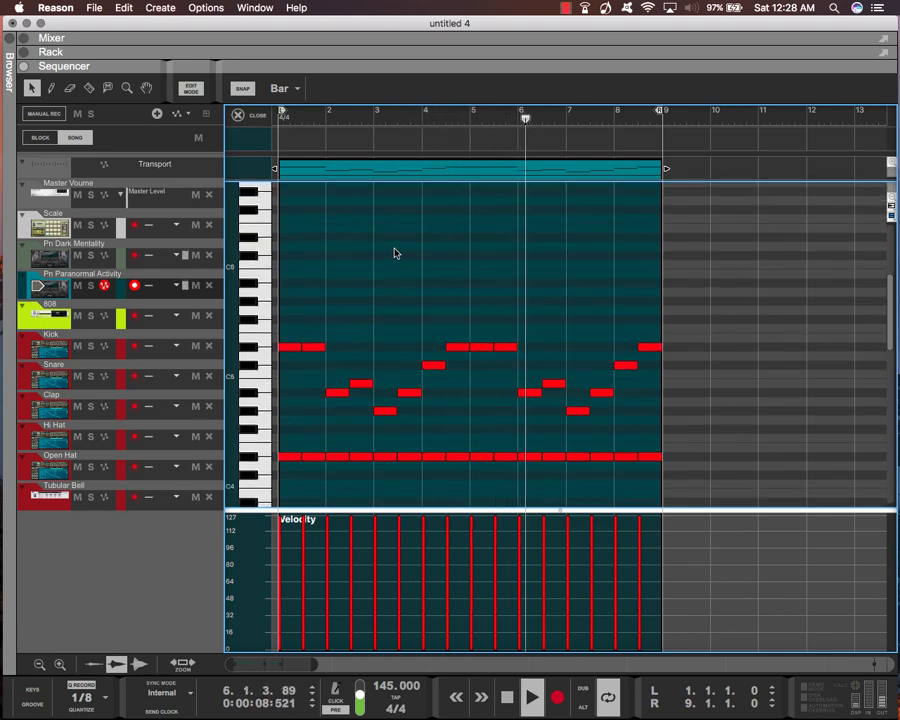
key(space)
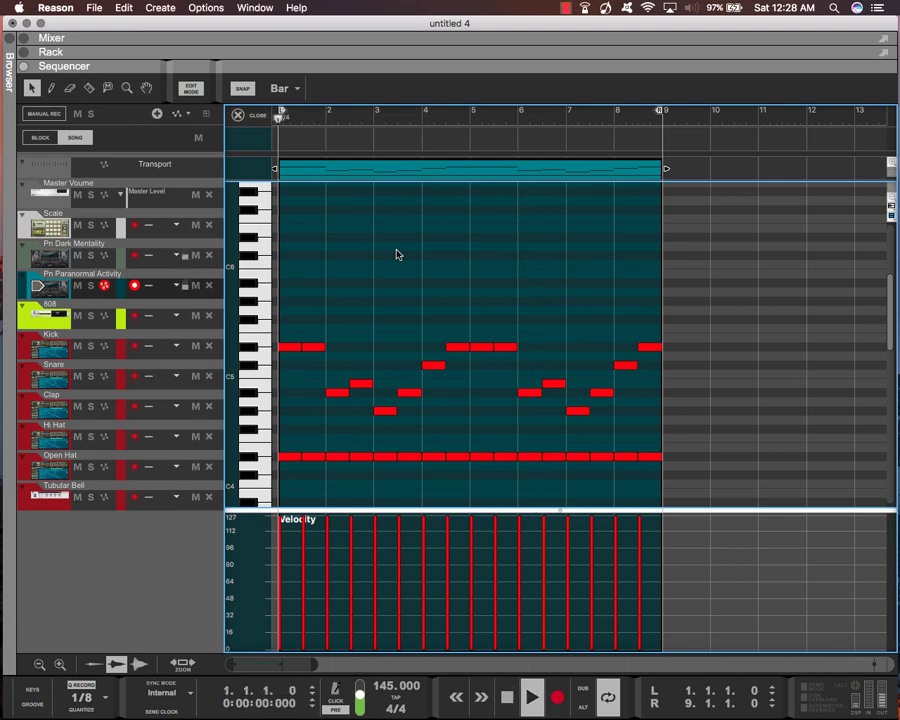
key(space)
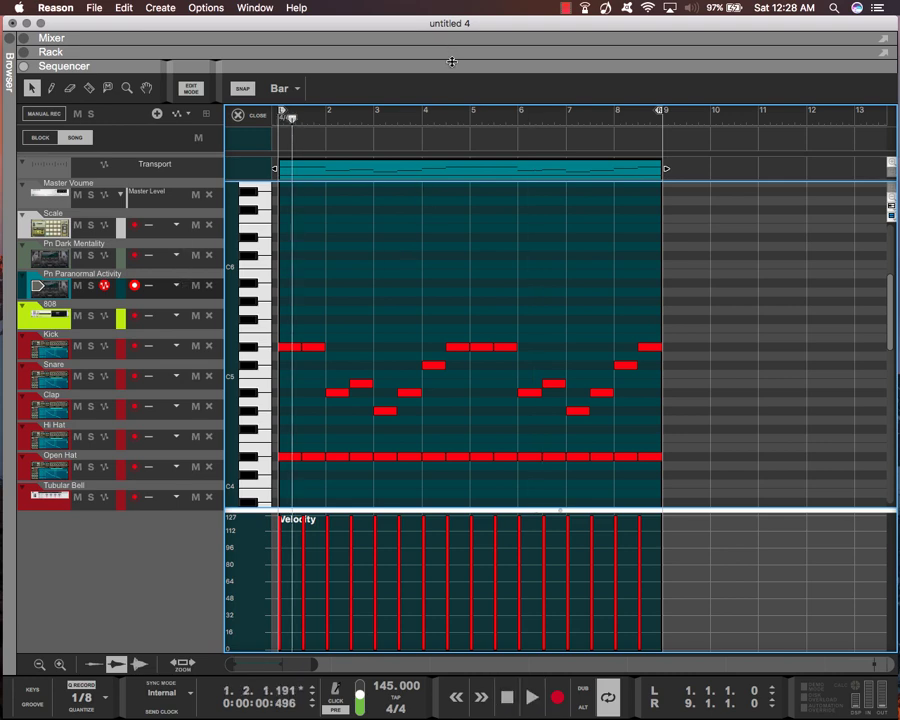
- Fold the Dual Arpeggio player and both Aquios X4 instruments in the rack
drag(455, 72, 440, 543)
scroll(290, 380, down, 2)
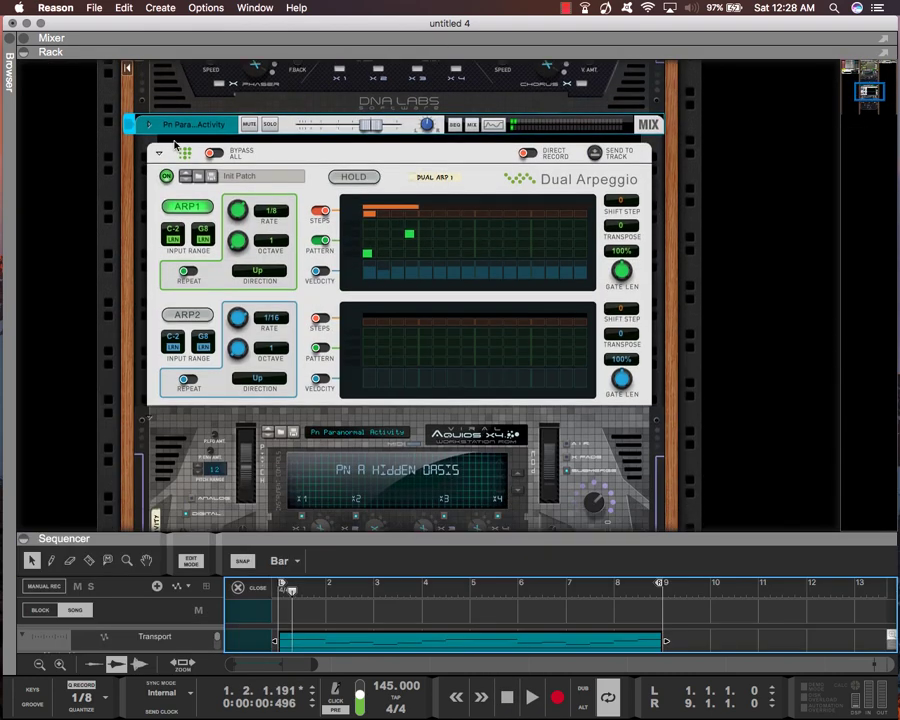
click(159, 153)
click(149, 125)
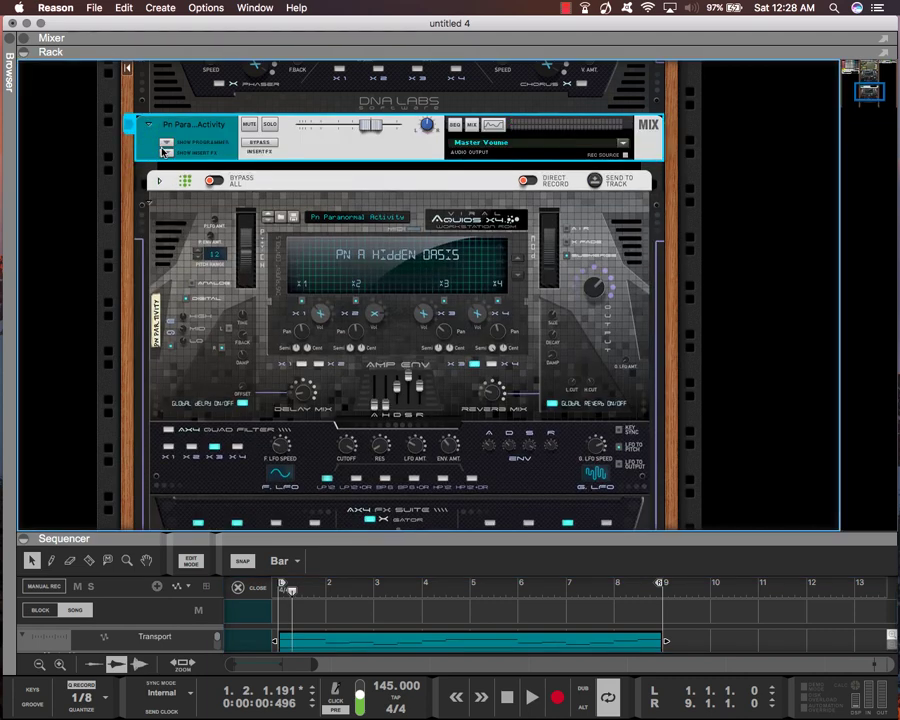
click(158, 181)
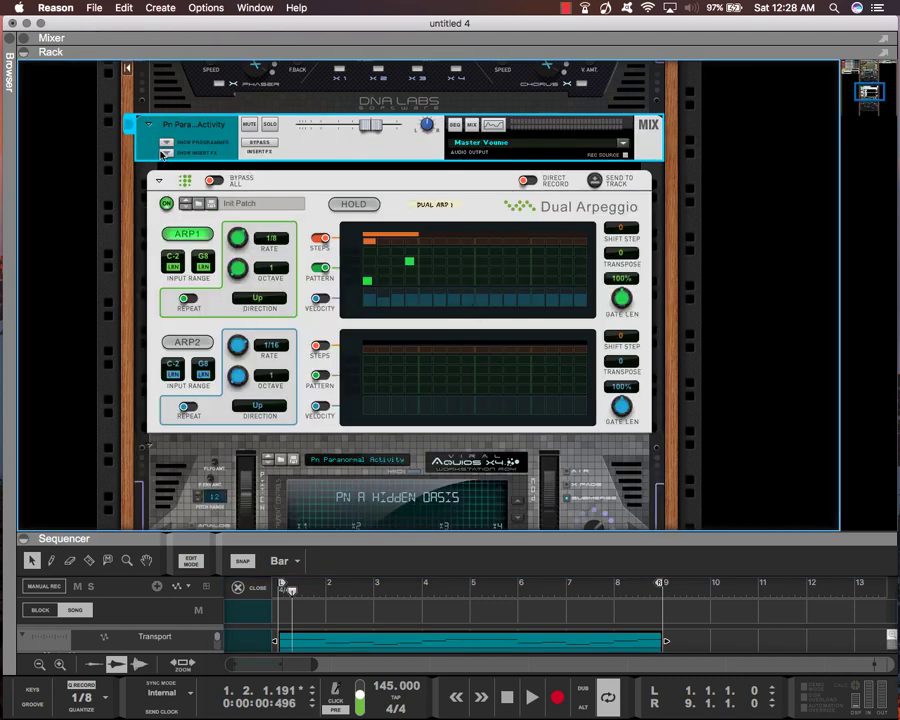
click(159, 181)
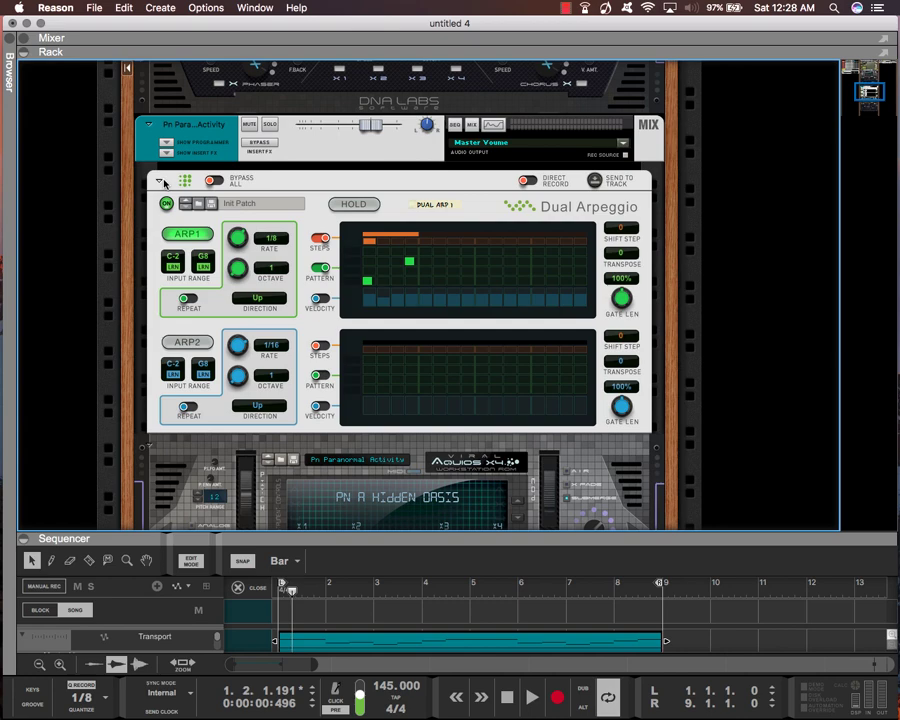
click(159, 181)
click(151, 124)
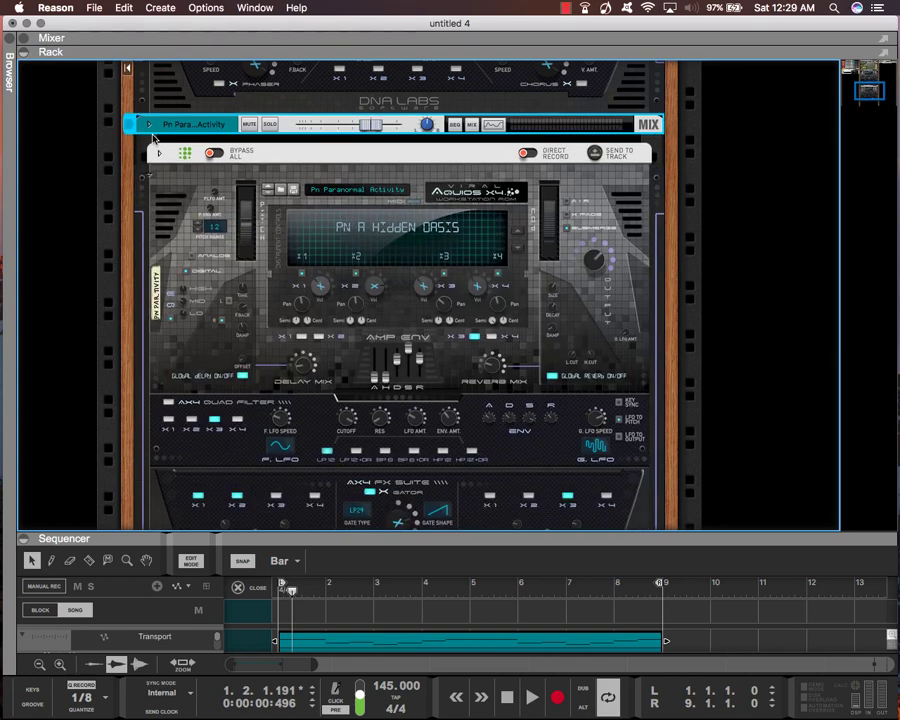
click(150, 174)
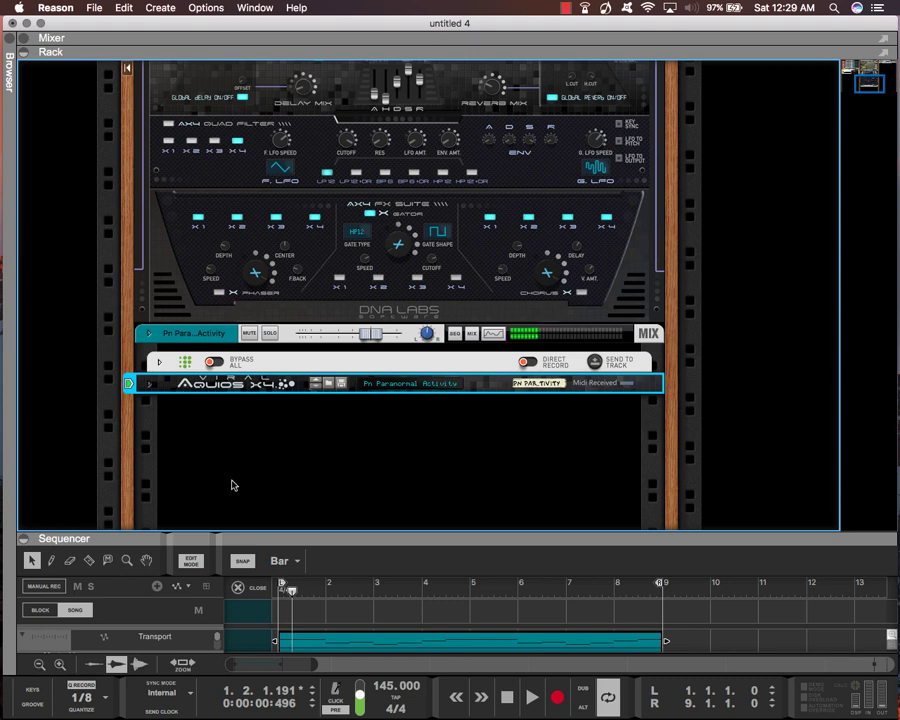
scroll(140, 312, up, 5)
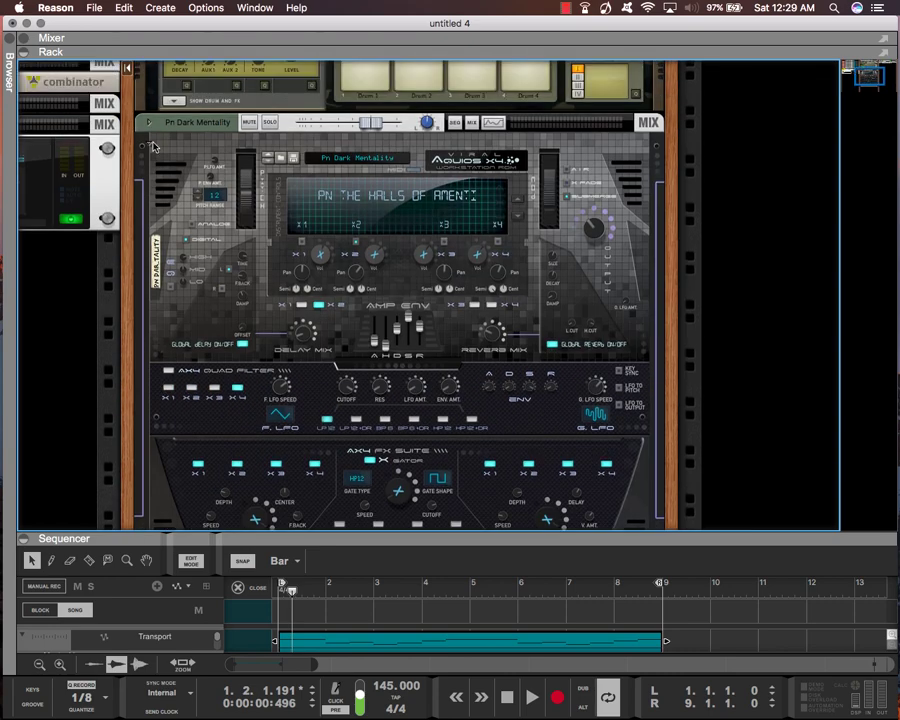
click(150, 147)
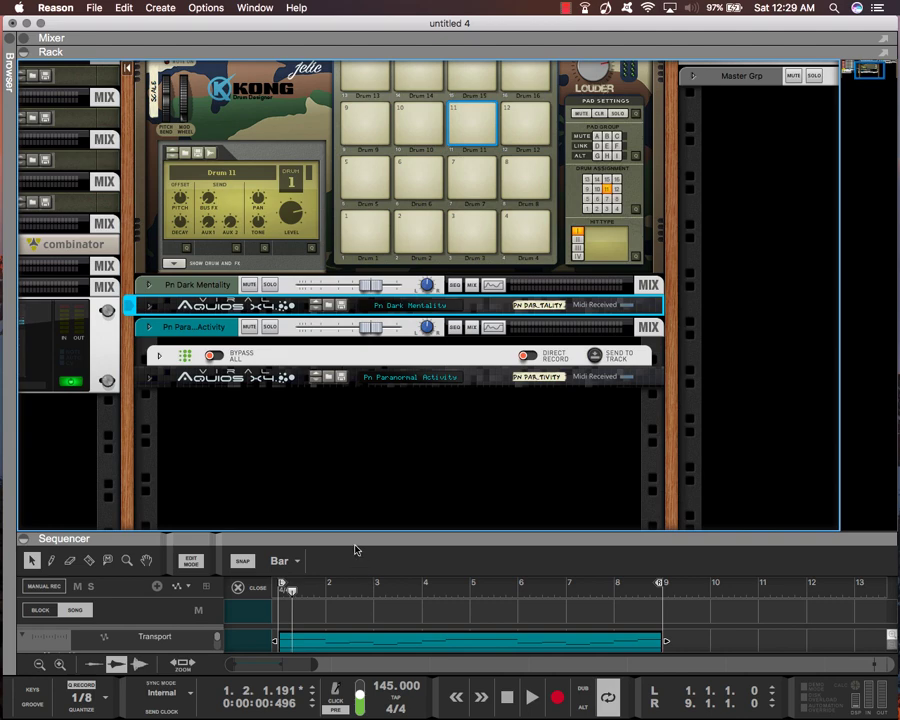
- Show the clip's notes at full height and play the two layered parts from the start
drag(355, 533, 375, 158)
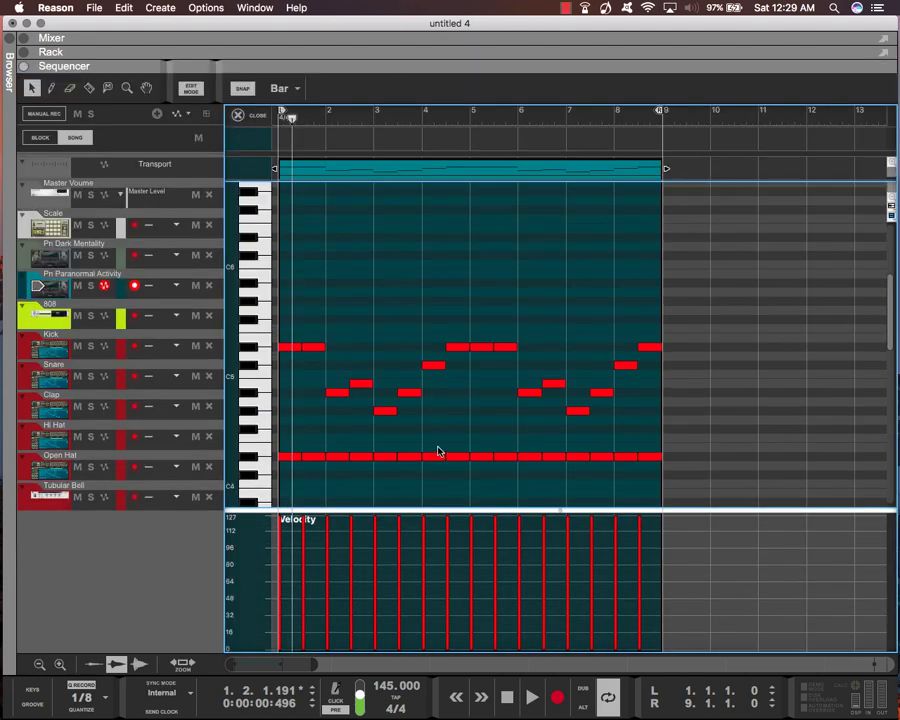
key(space)
key(space)
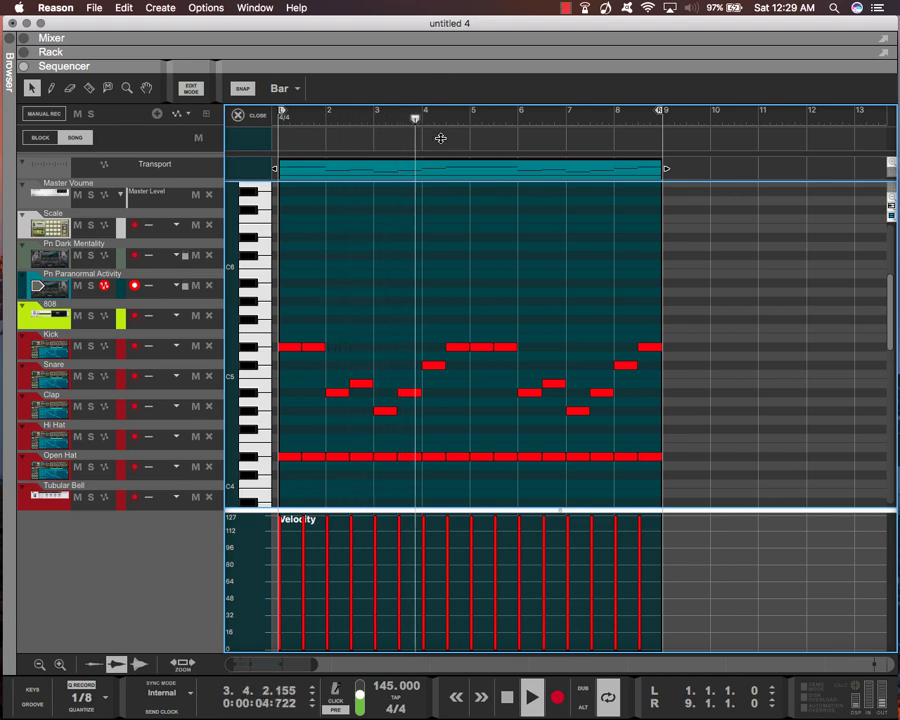
- Show the Pn Paranormal Activity channel's insert effects and add a Sugar Bytes Looperator there
key(F6)
click(149, 325)
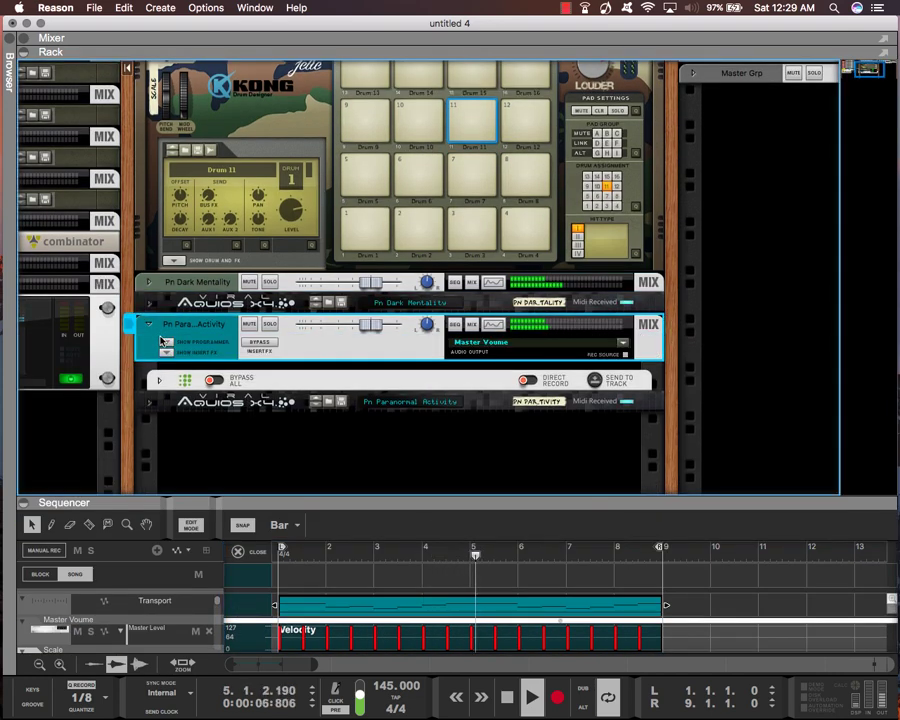
click(169, 354)
right_click(201, 327)
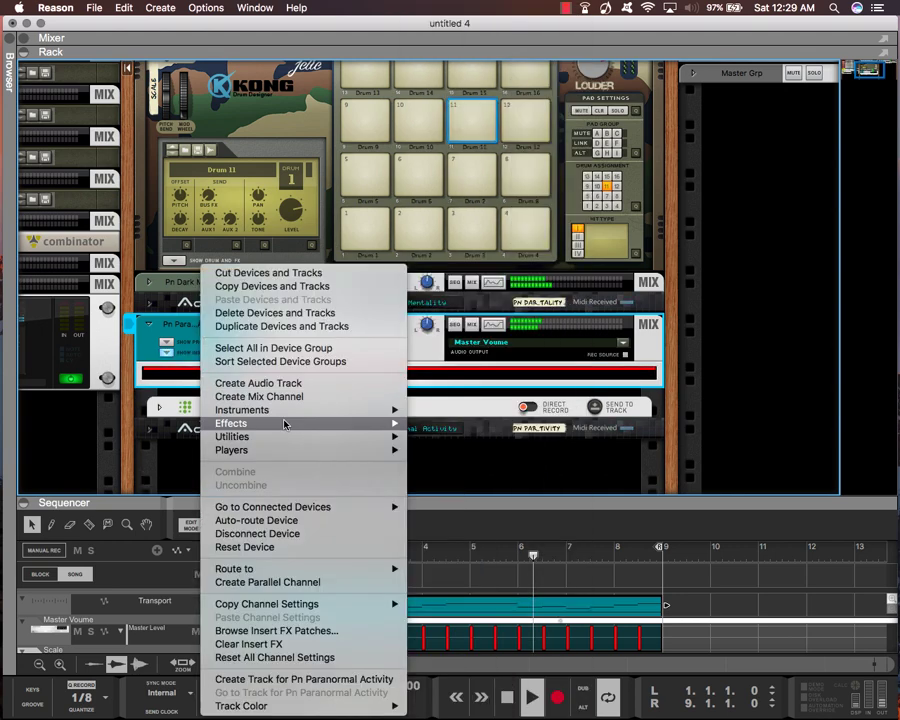
mouse_move(366, 425)
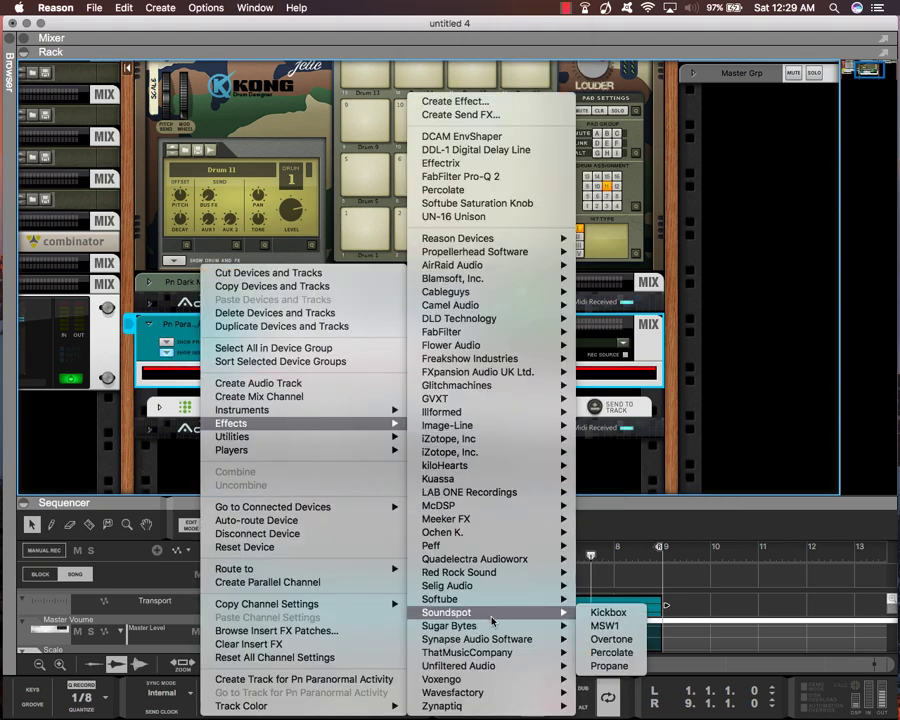
mouse_move(513, 626)
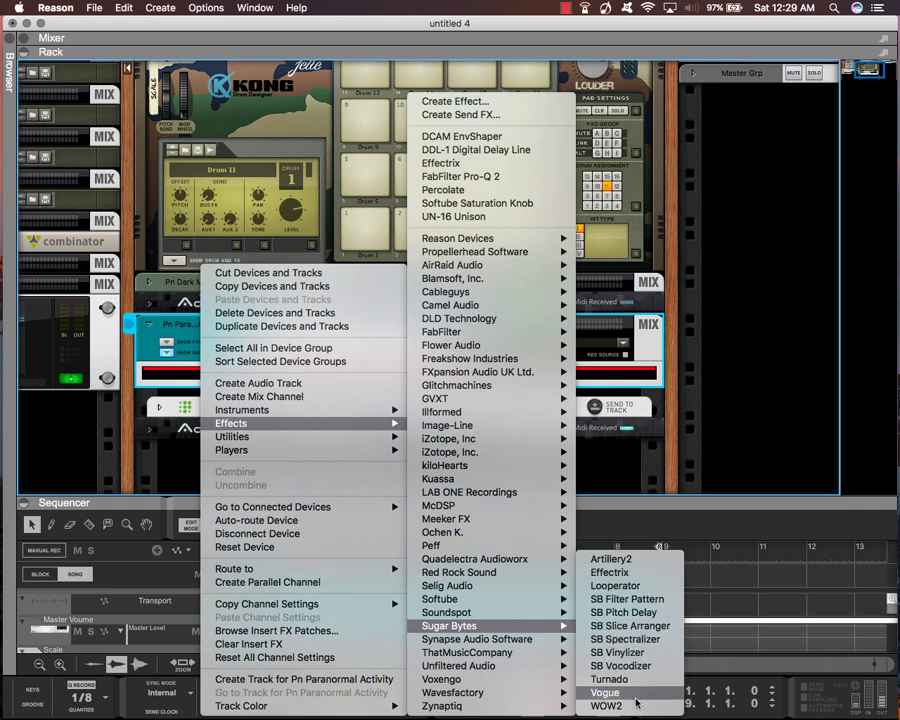
click(626, 585)
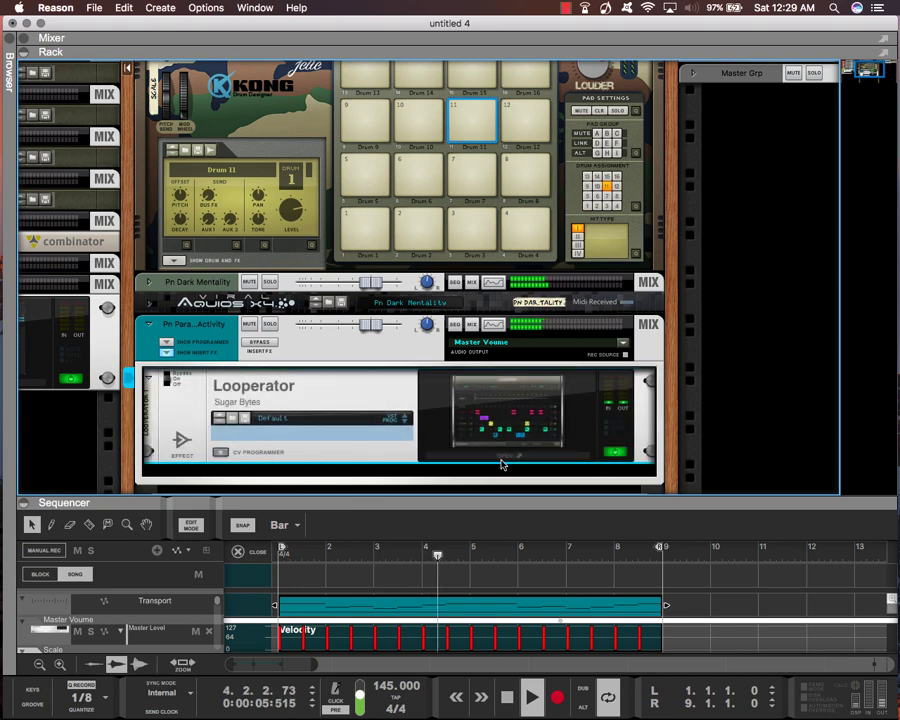
- Open the Looperator interface and clear its default pattern with Init All
click(499, 437)
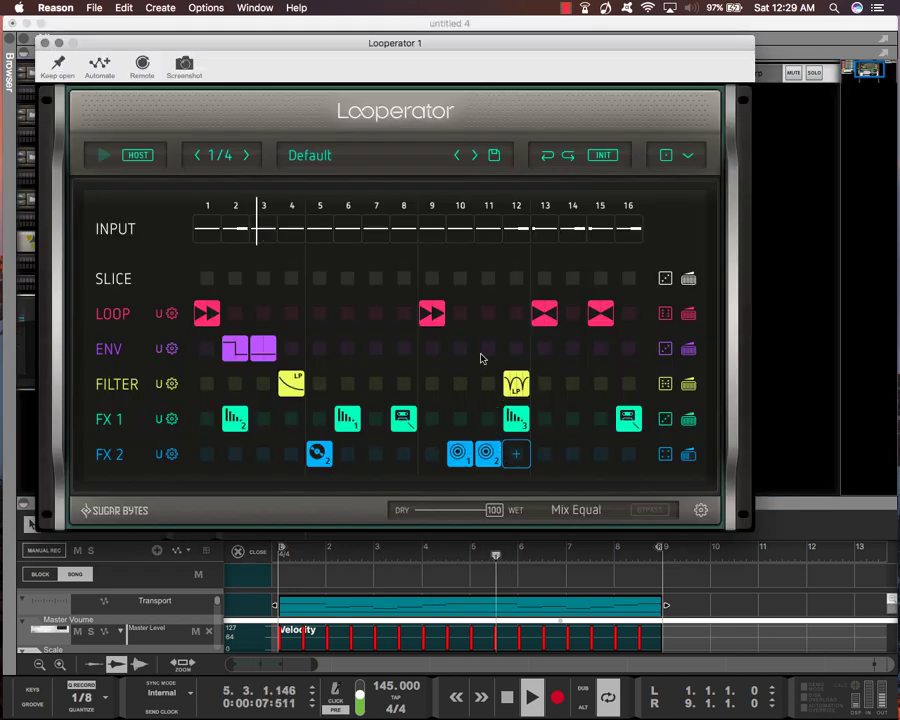
click(605, 156)
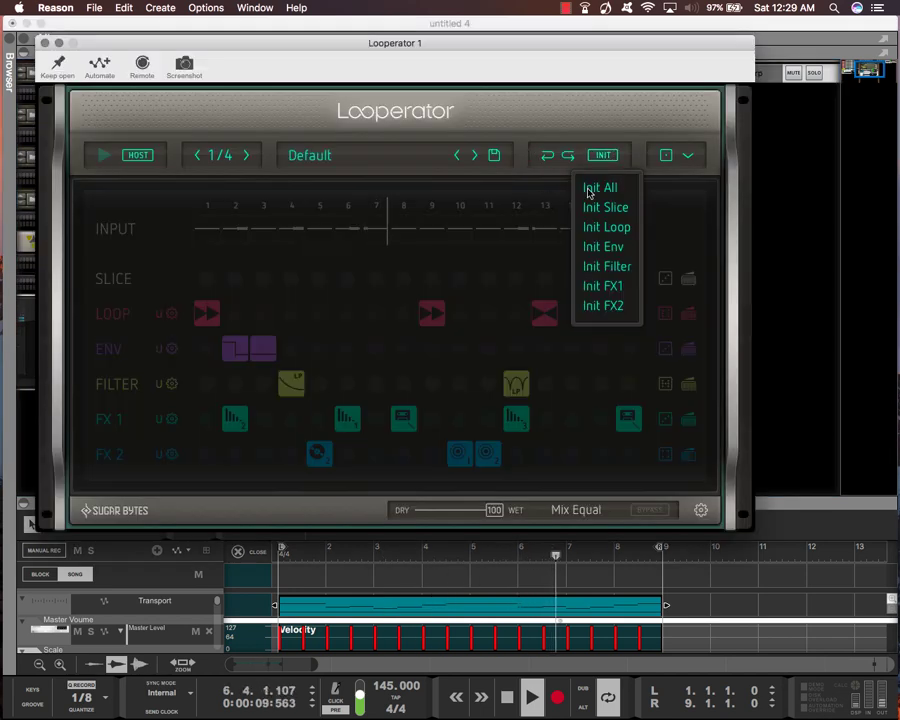
click(600, 187)
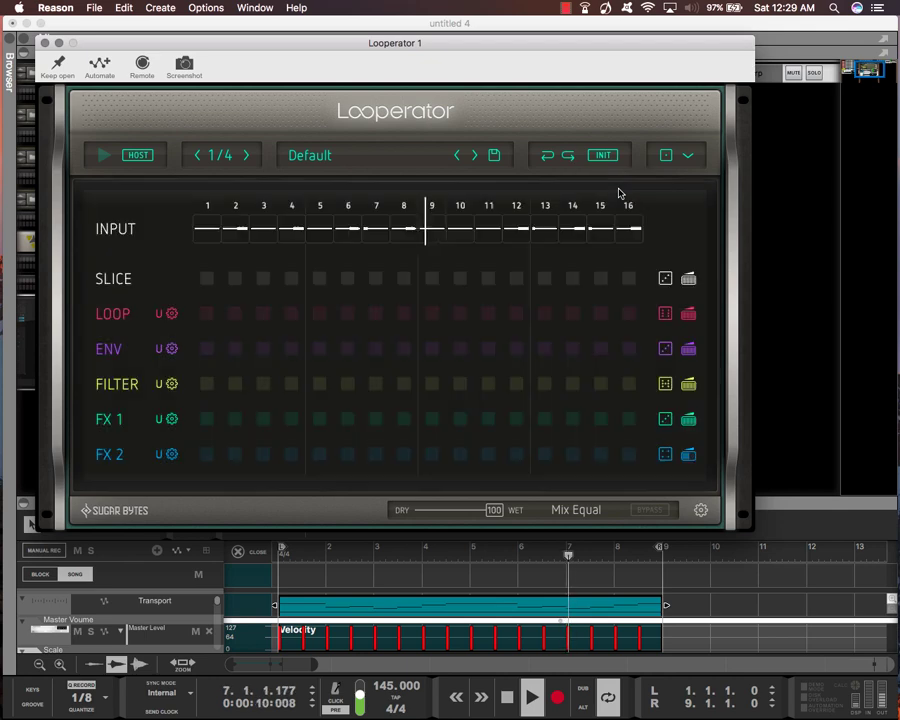
- Add vowel filters to Looperator's Filter row: O on step 4, U on step 8, I on step 12 and A on step 16
click(282, 386)
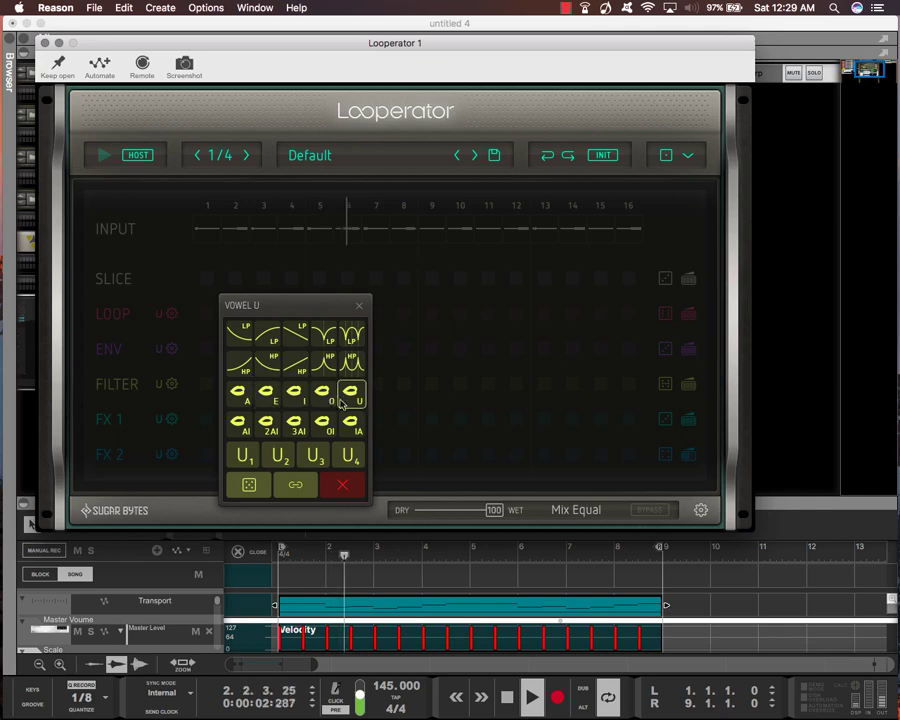
click(279, 398)
click(403, 384)
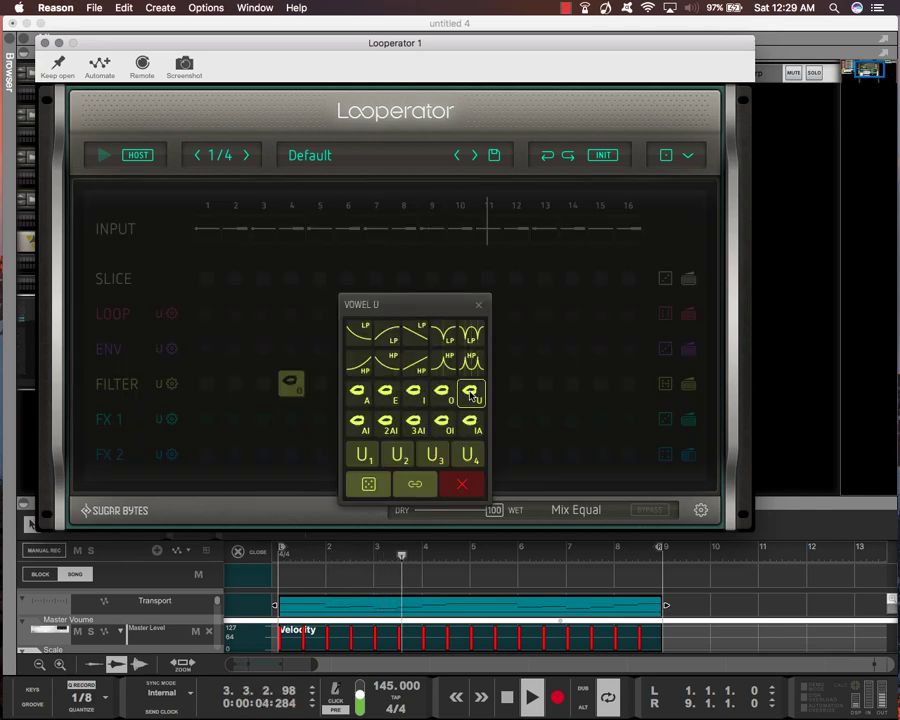
click(470, 393)
click(514, 386)
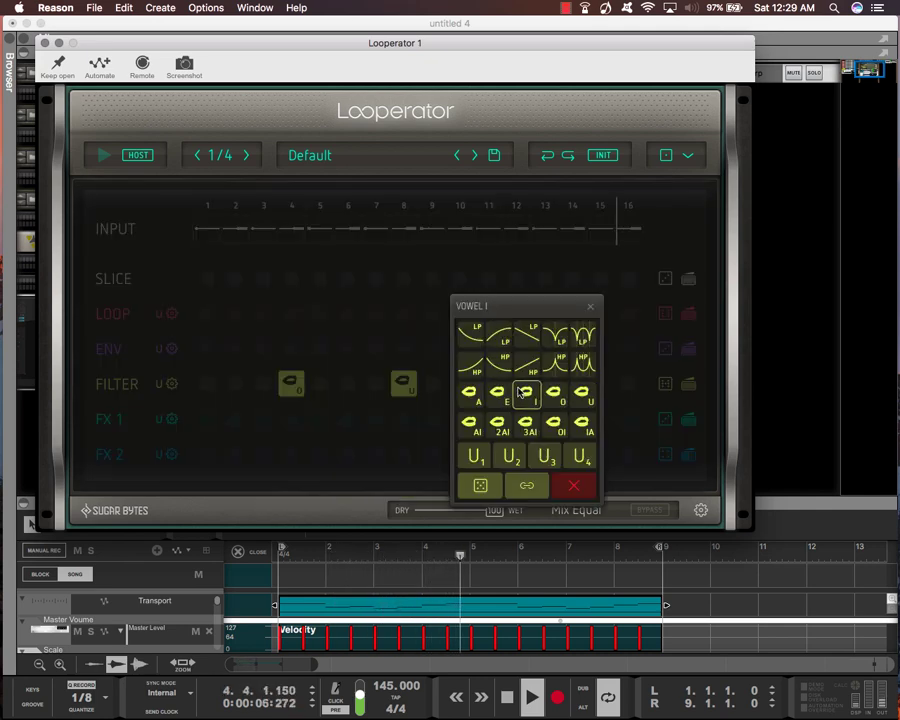
click(518, 390)
click(627, 384)
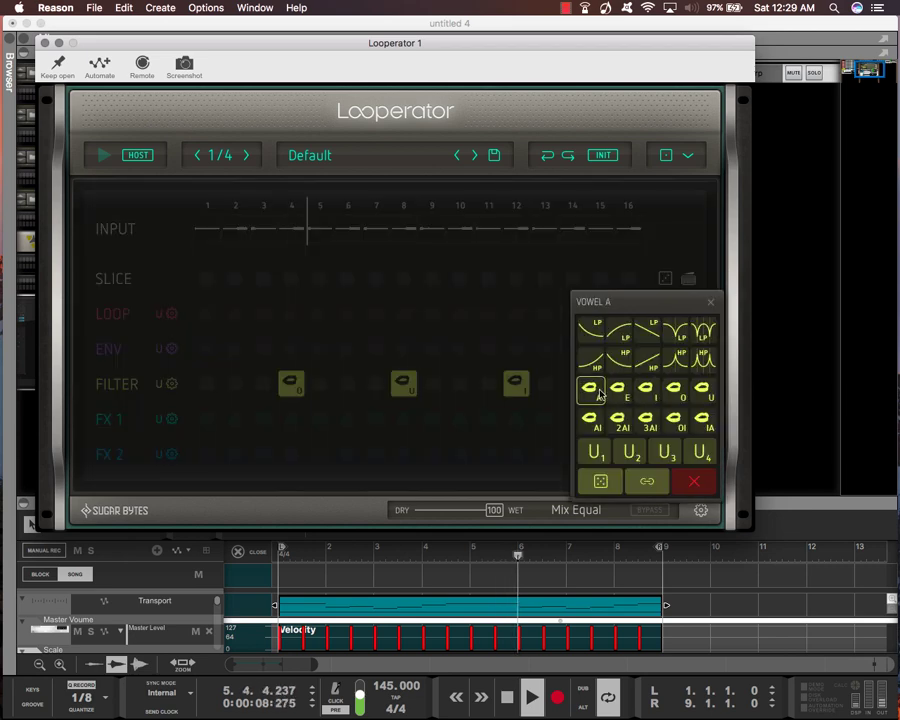
click(590, 390)
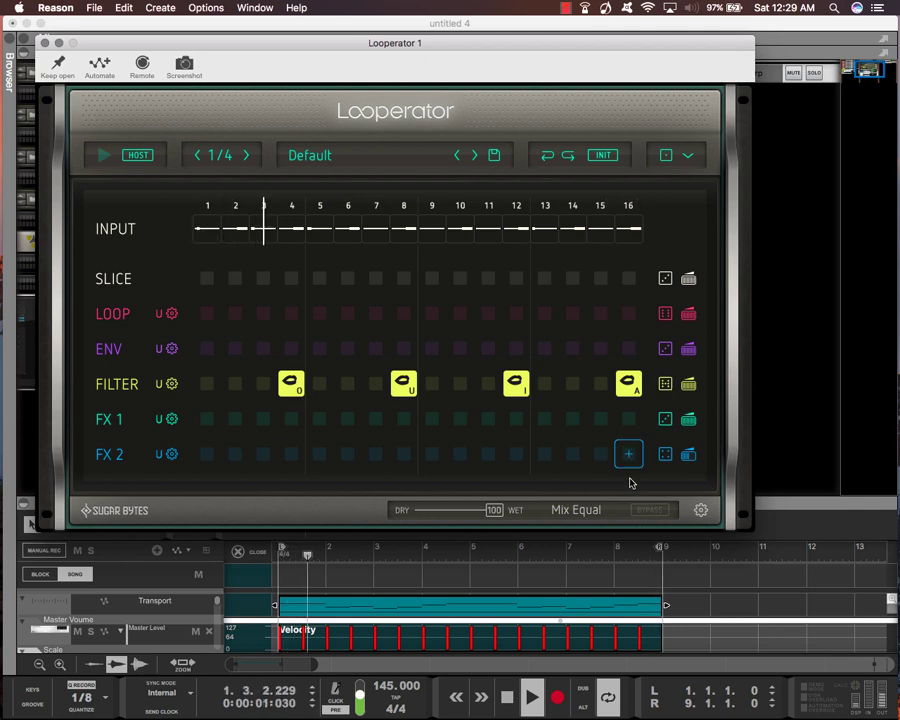
- Fill Looperator's Loop row with triple forward loops on steps 2 and 7, and Loop 1/4 - 1/4 - 2/4Rev on steps 11 and 16
click(240, 313)
click(251, 291)
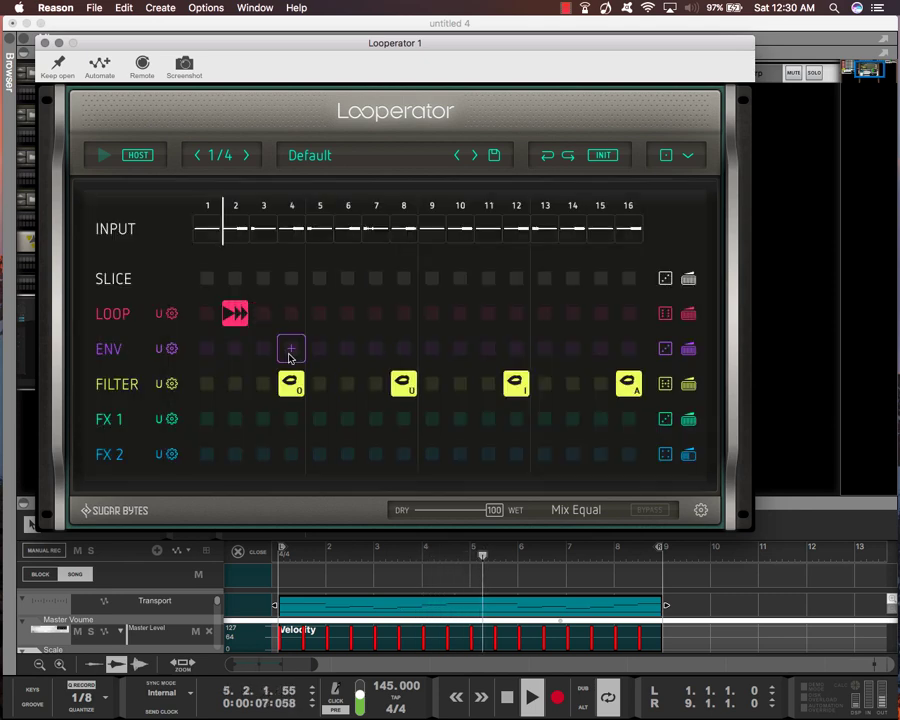
click(376, 313)
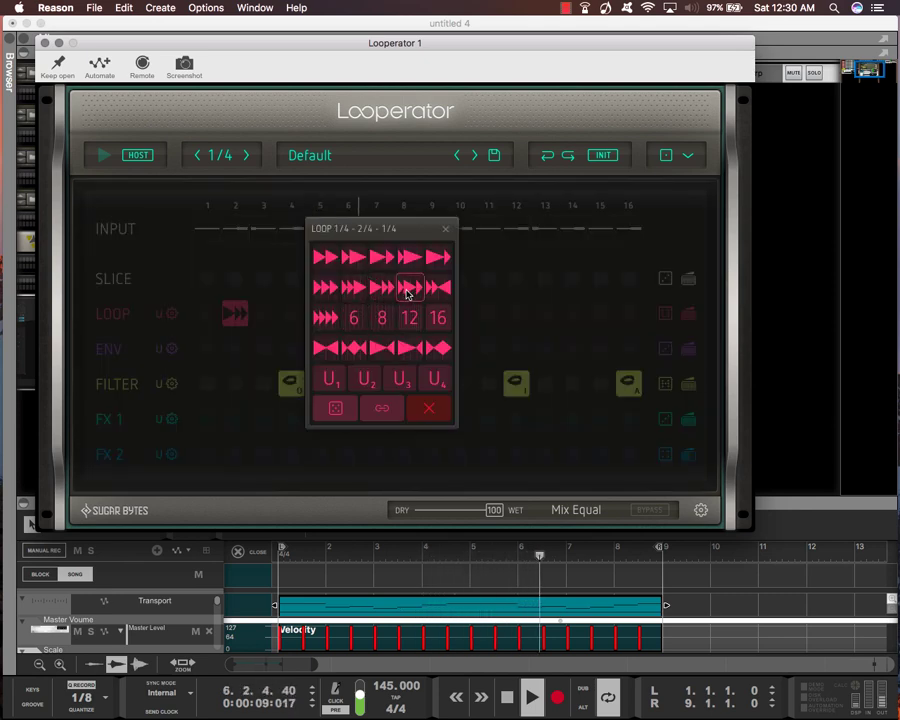
click(408, 288)
click(490, 315)
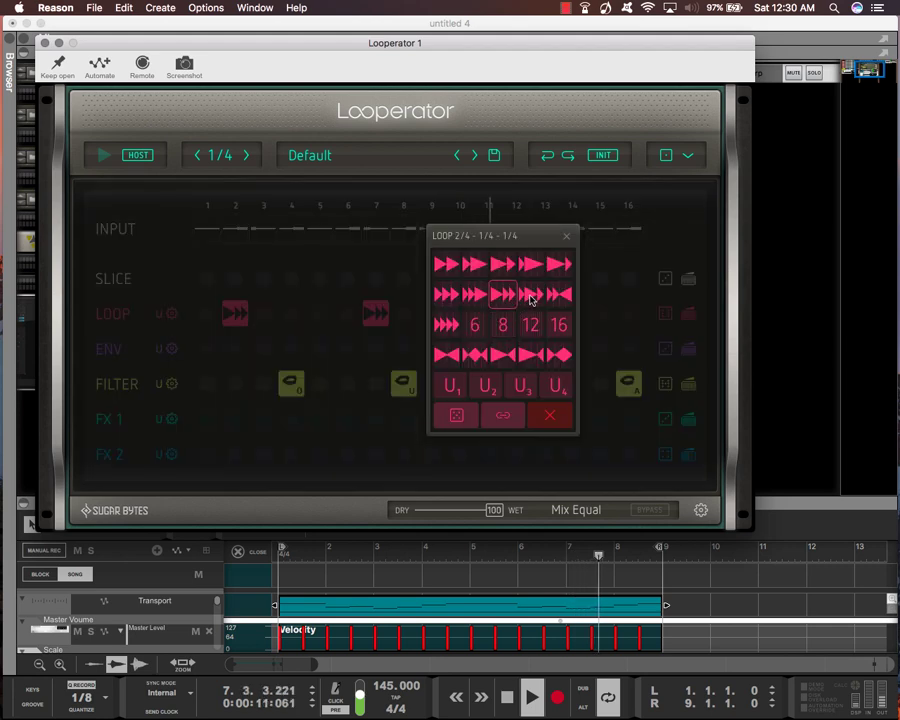
click(559, 293)
click(629, 313)
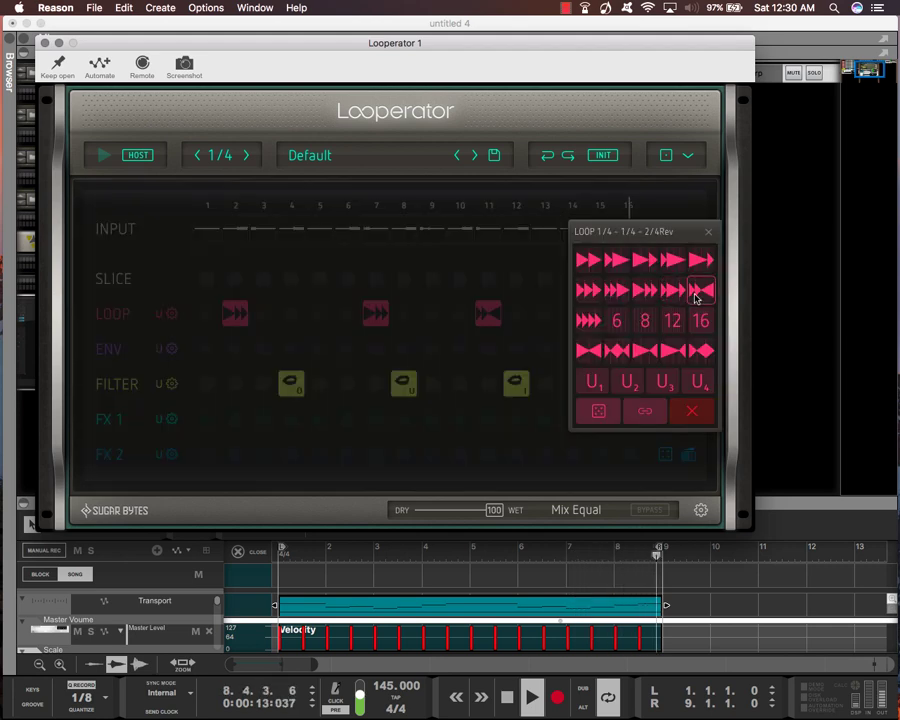
click(694, 292)
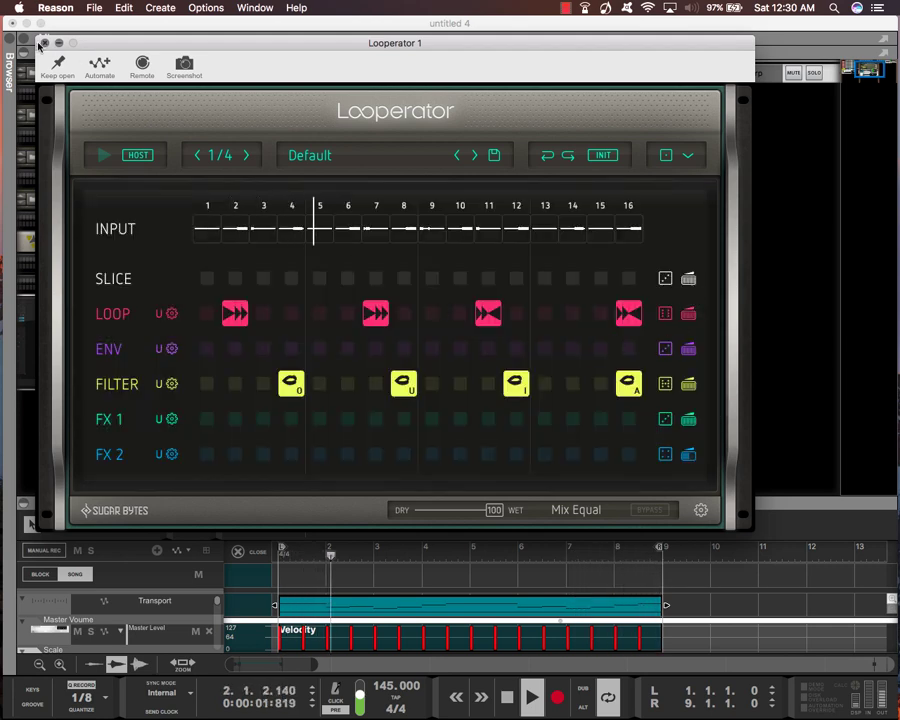
- Close Looperator along with the channel's insert effects view, and unfold the Pn Paranormal Activity Aquios X4
click(42, 43)
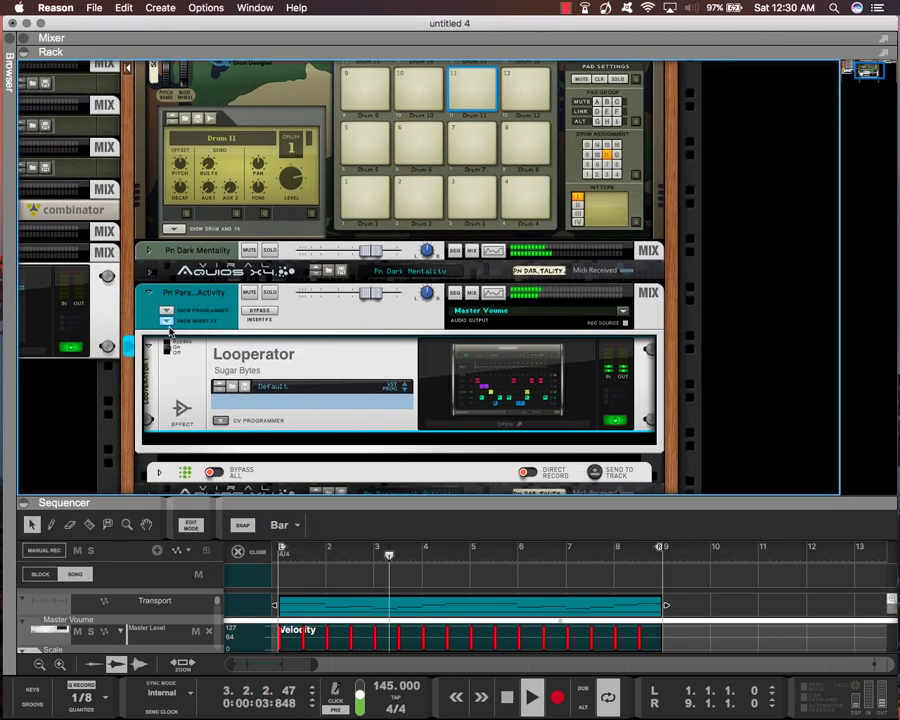
click(166, 321)
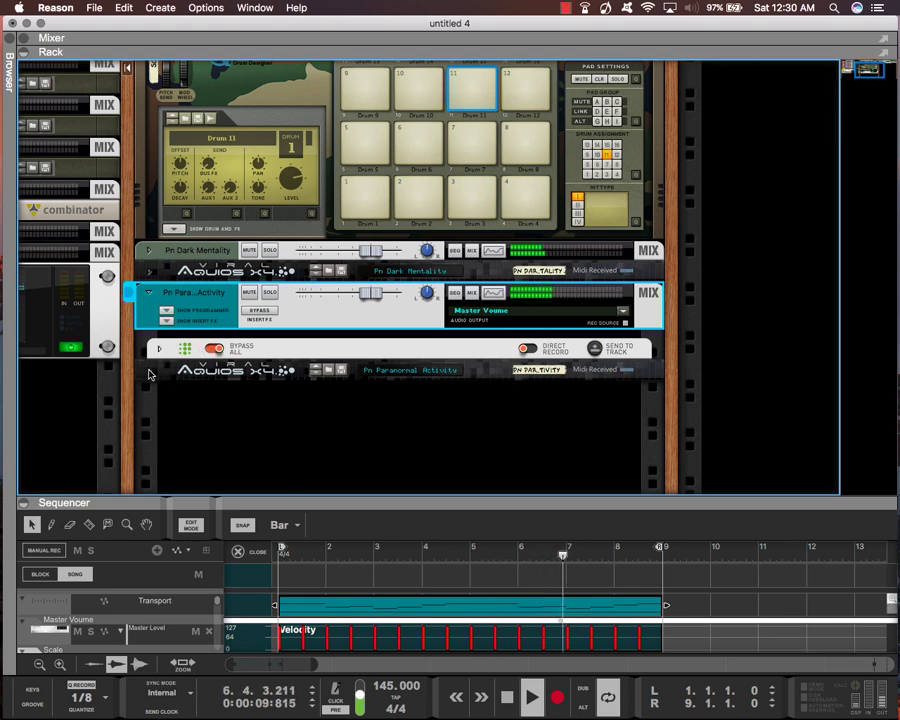
click(149, 371)
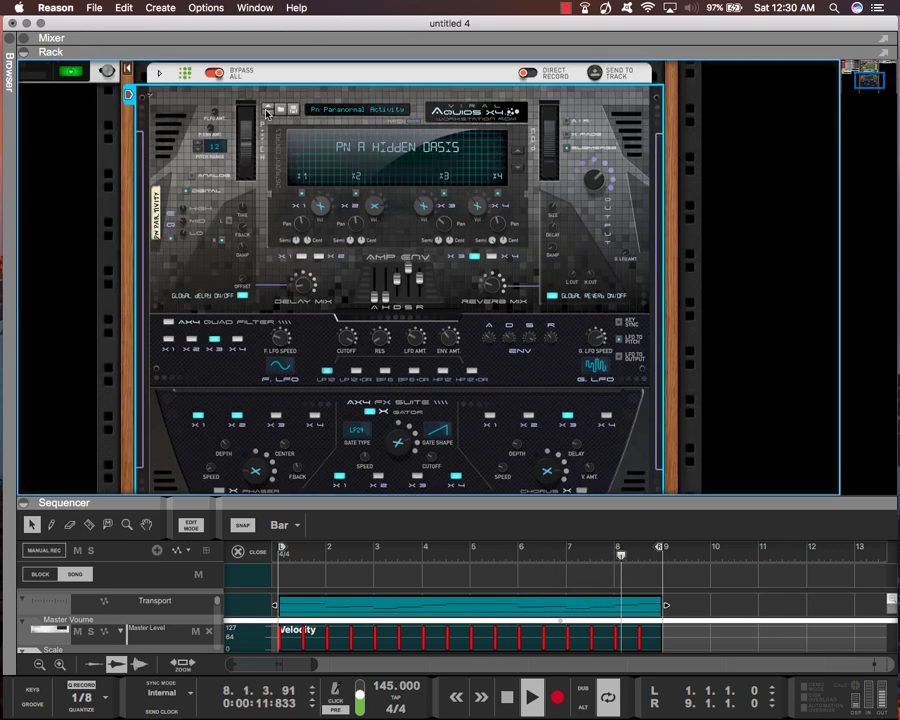
- Advance the unfolded Aquios X4 to the Pn Progressive Realities patch, and stop playback with the song position at the start
click(268, 113)
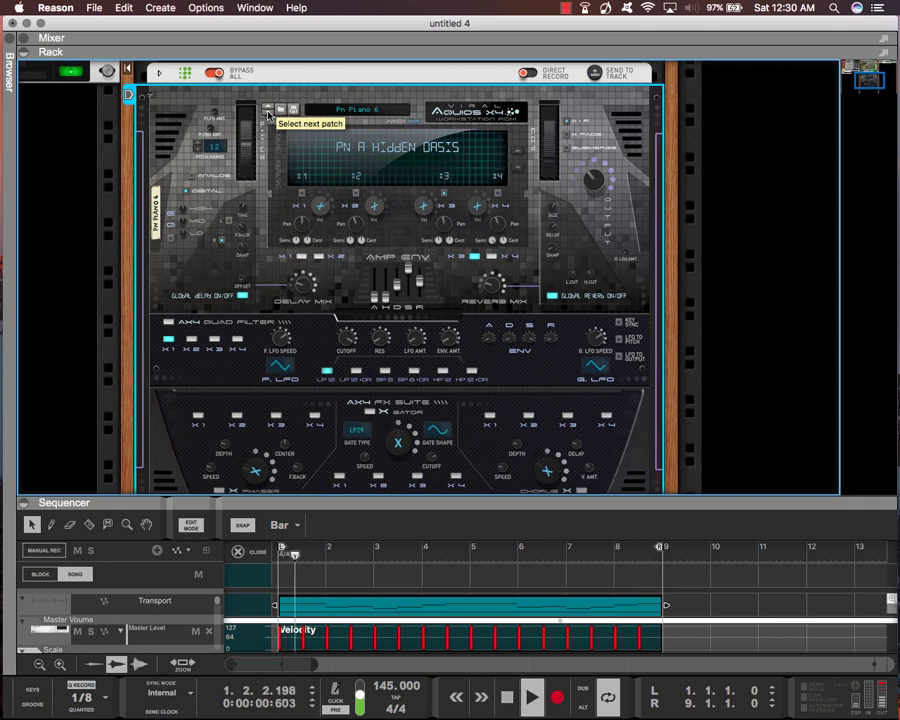
click(268, 113)
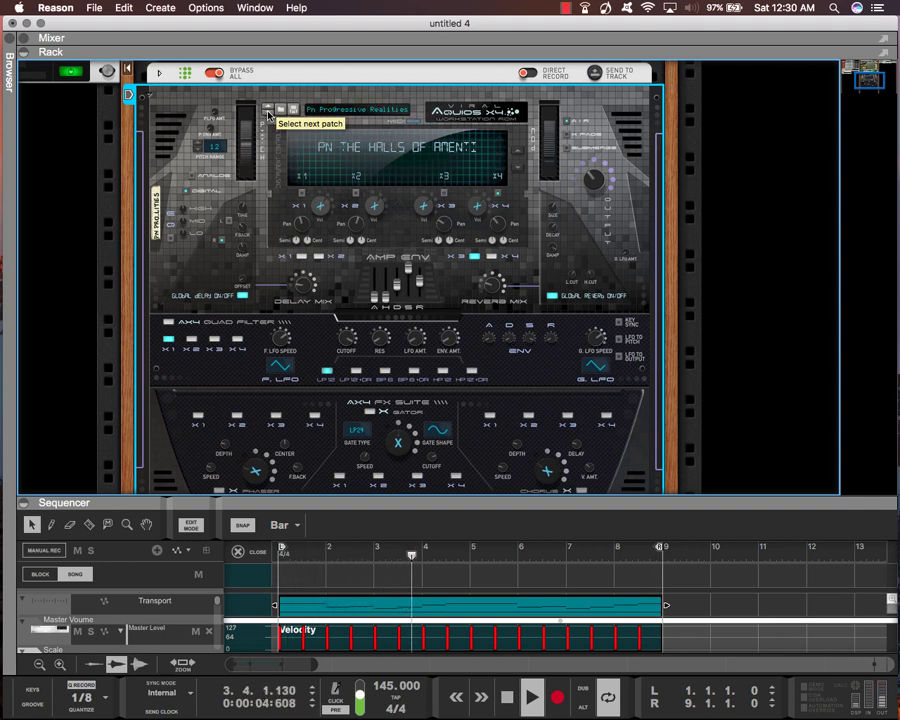
scroll(268, 113, up, 3)
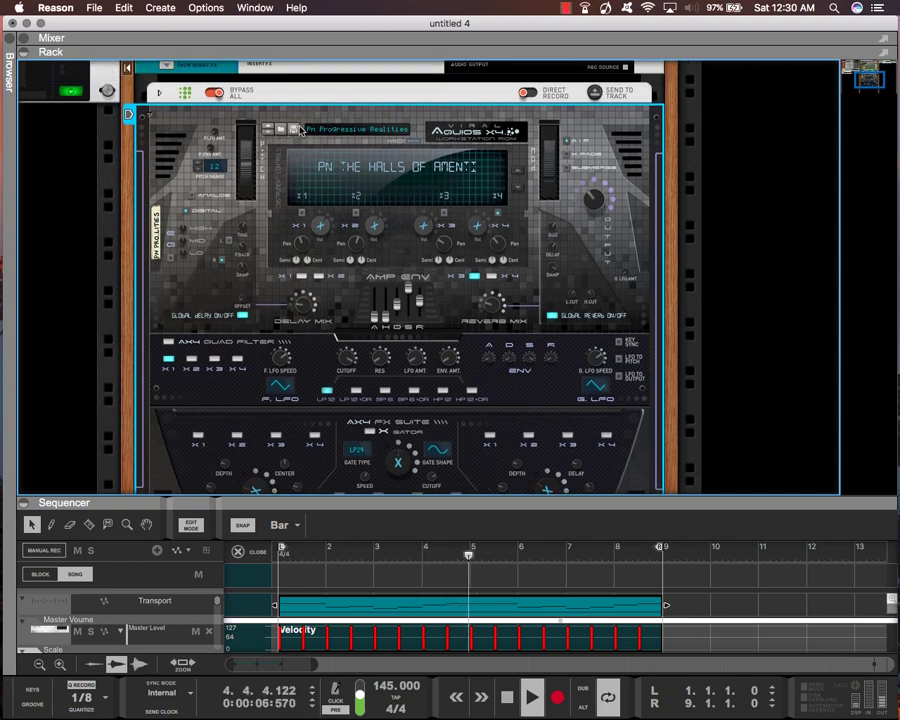
scroll(295, 170, up, 1)
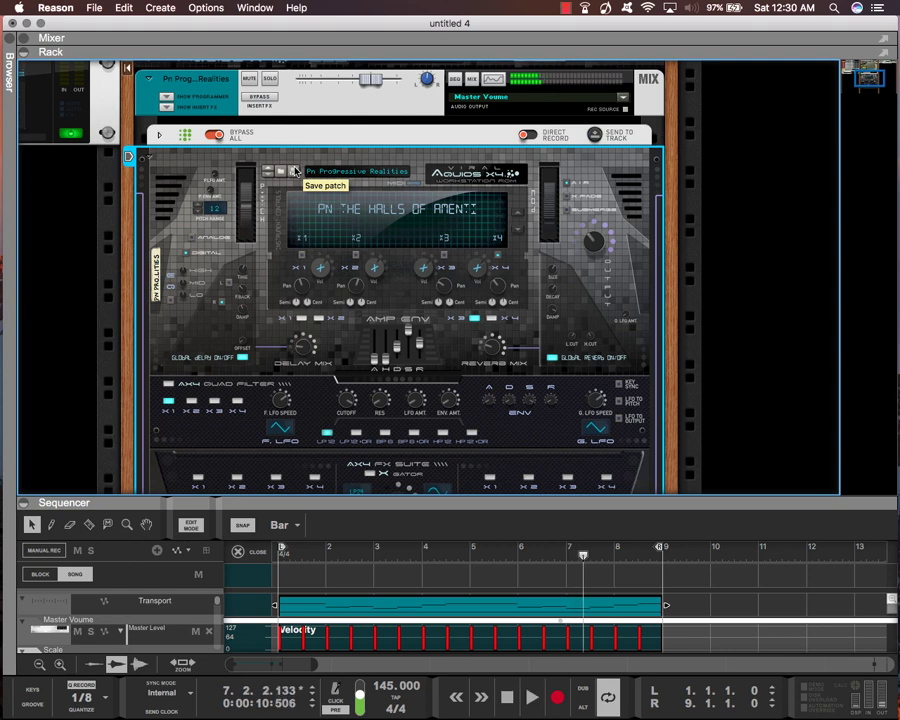
key(shift+Return)
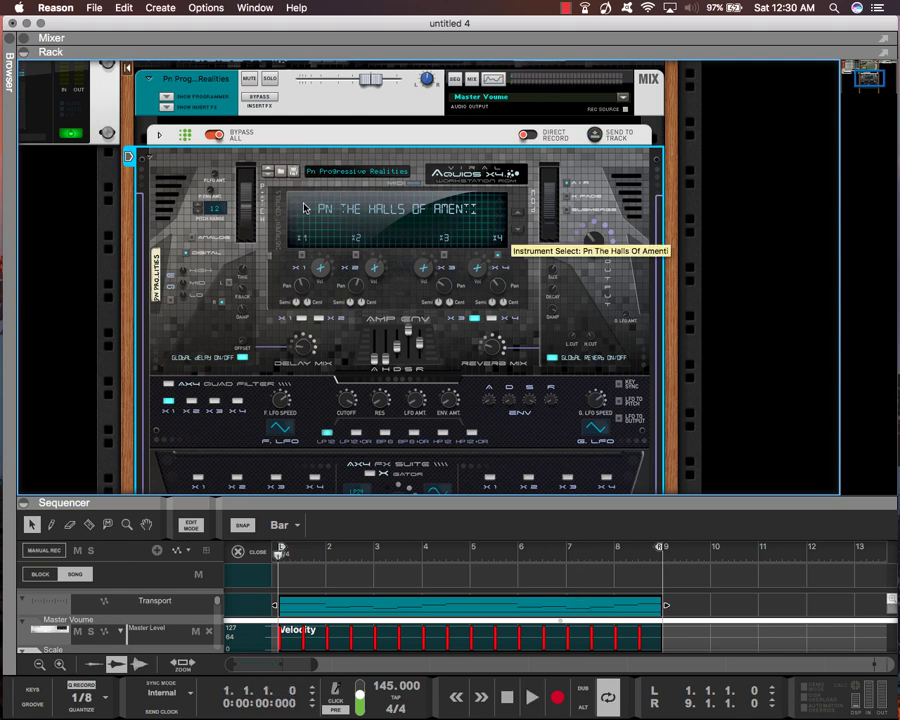
scroll(288, 207, up, 1)
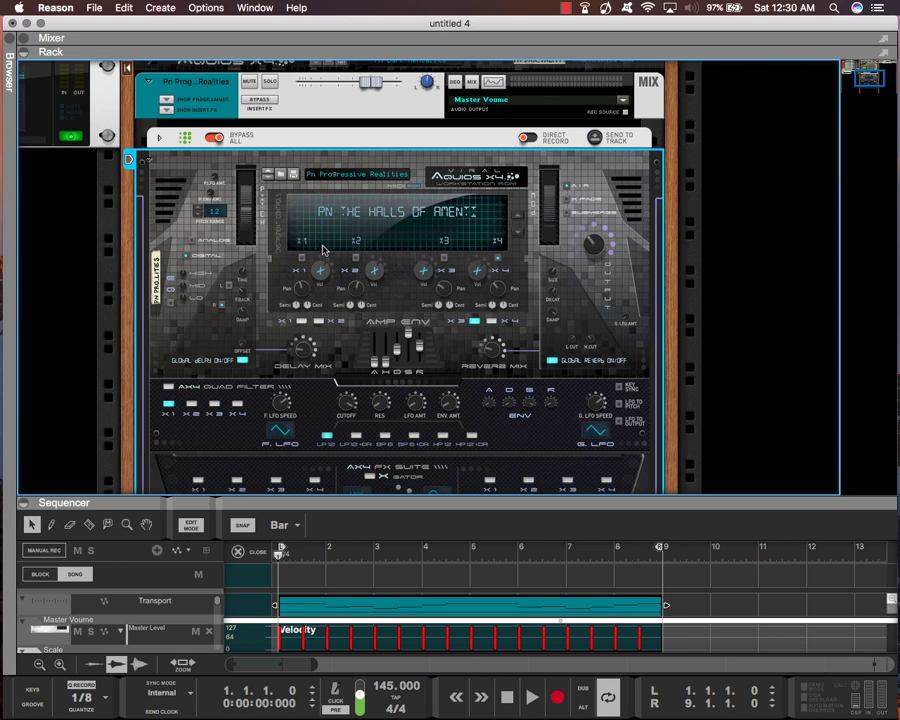
scroll(300, 240, up, 5)
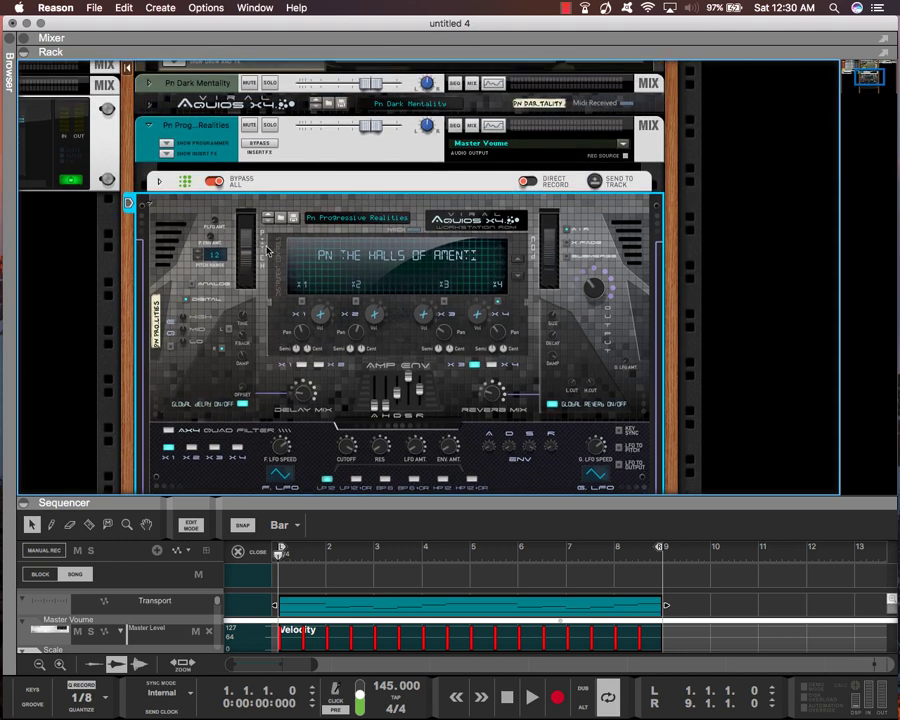
scroll(262, 257, up, 1)
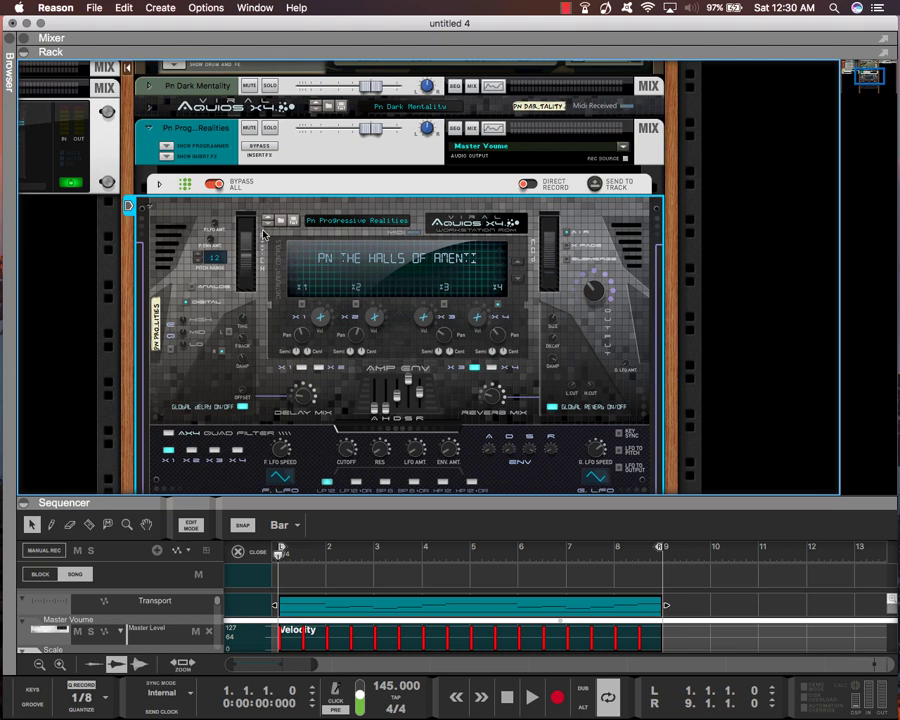
scroll(263, 240, up, 1)
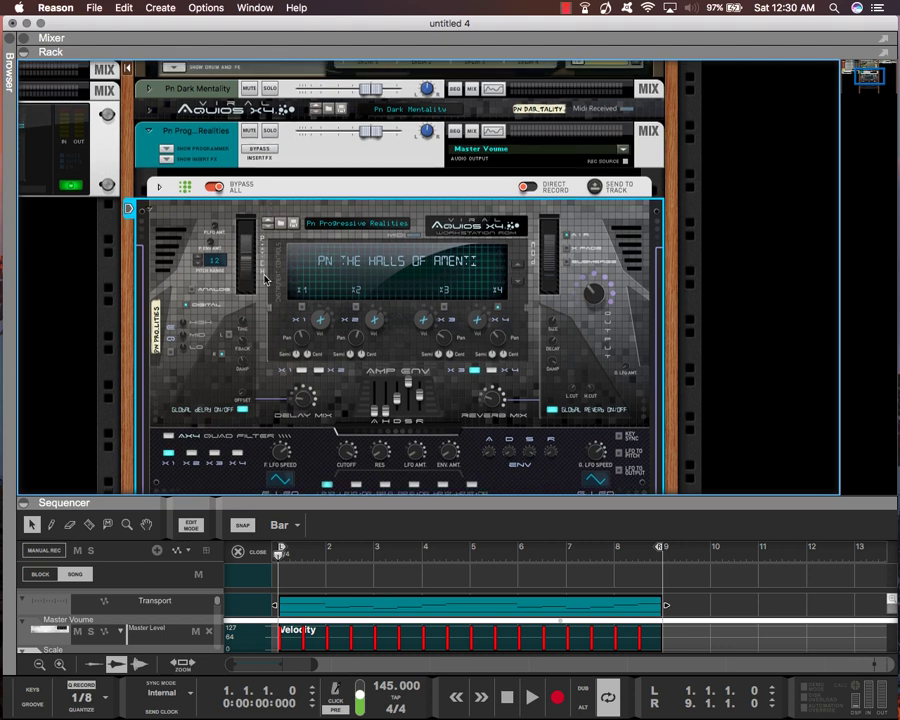
scroll(266, 280, up, 1)
scroll(266, 283, up, 3)
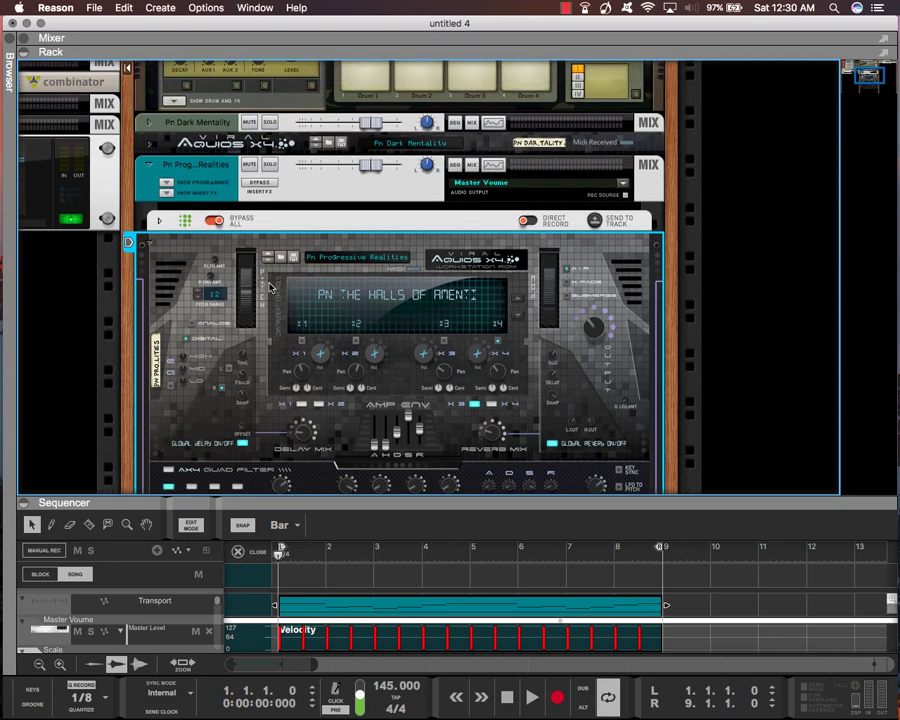
scroll(268, 287, up, 1)
- Expand the sequencer to full height and leave the clip's note editing for the arrangement view
drag(397, 503, 358, 2)
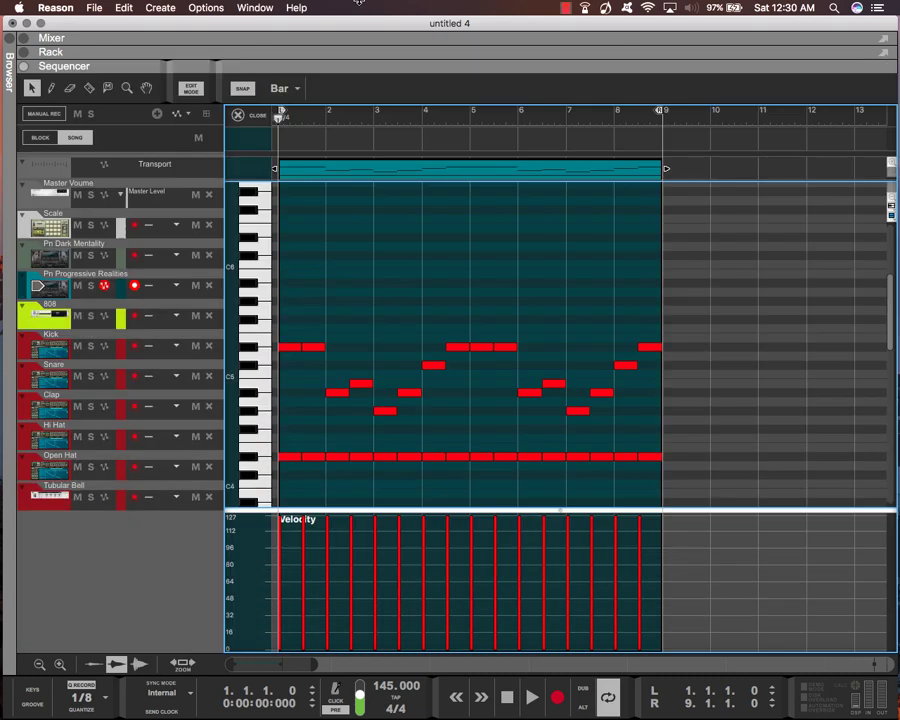
click(237, 116)
click(478, 202)
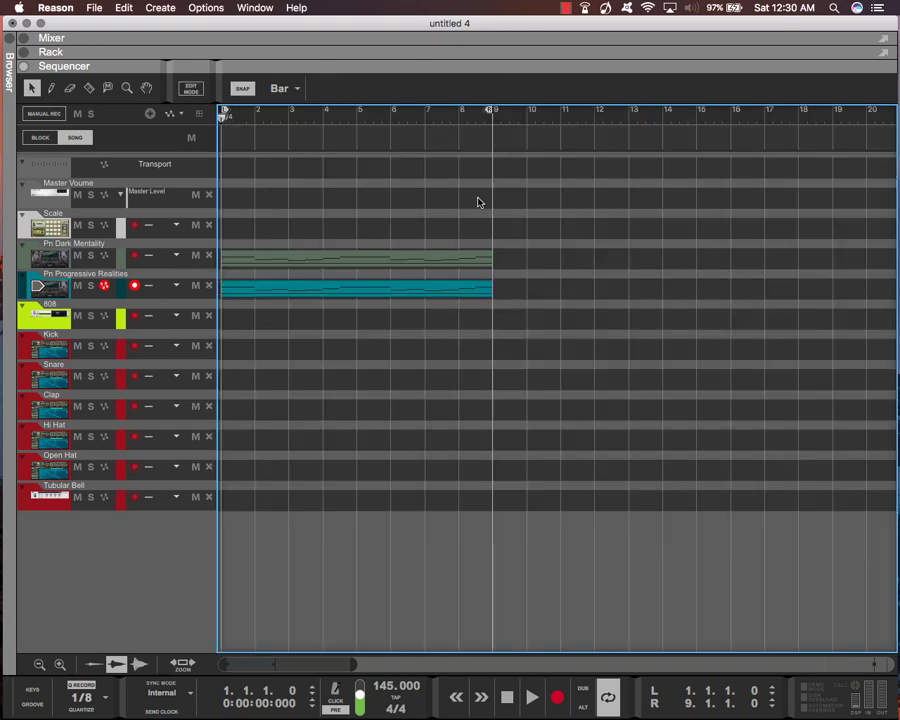